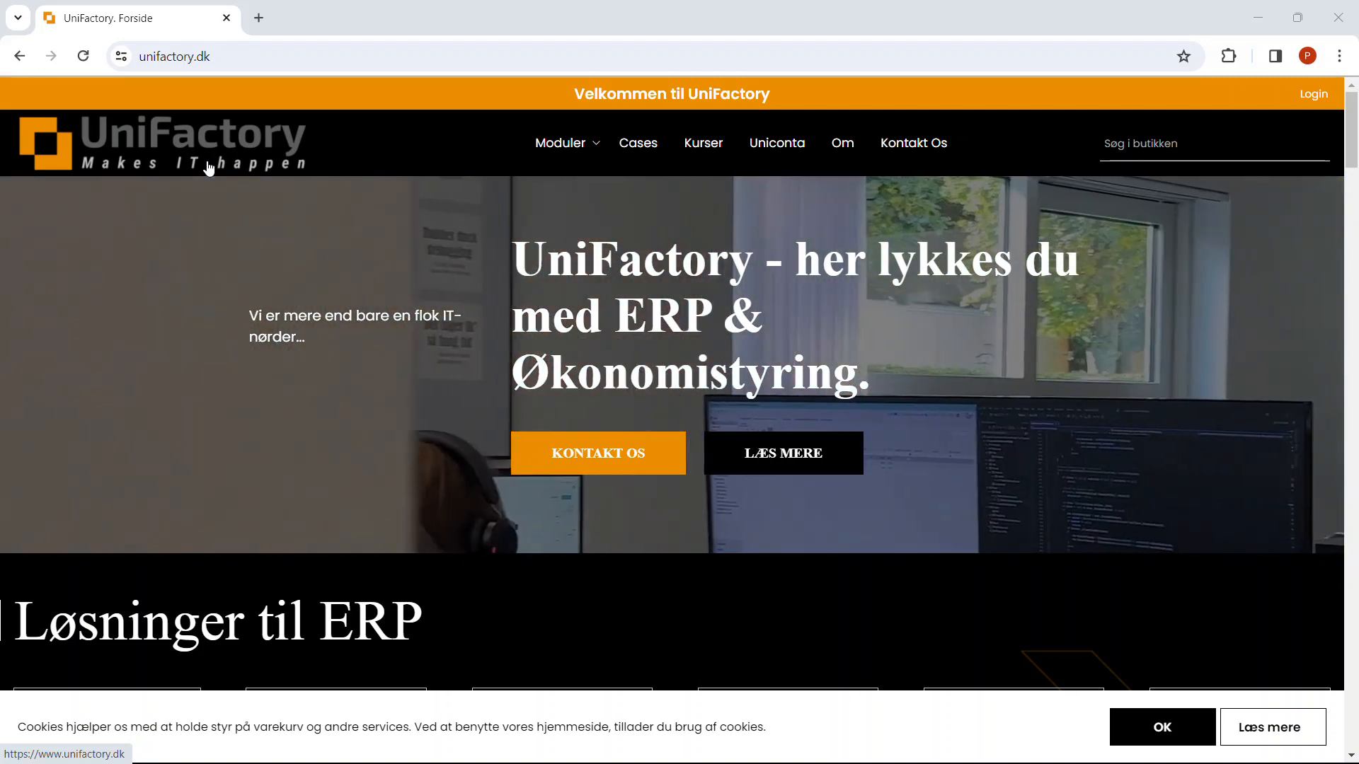
Switch to Uniconta and open the Items list in the Inventory module
key(alt+Tab)
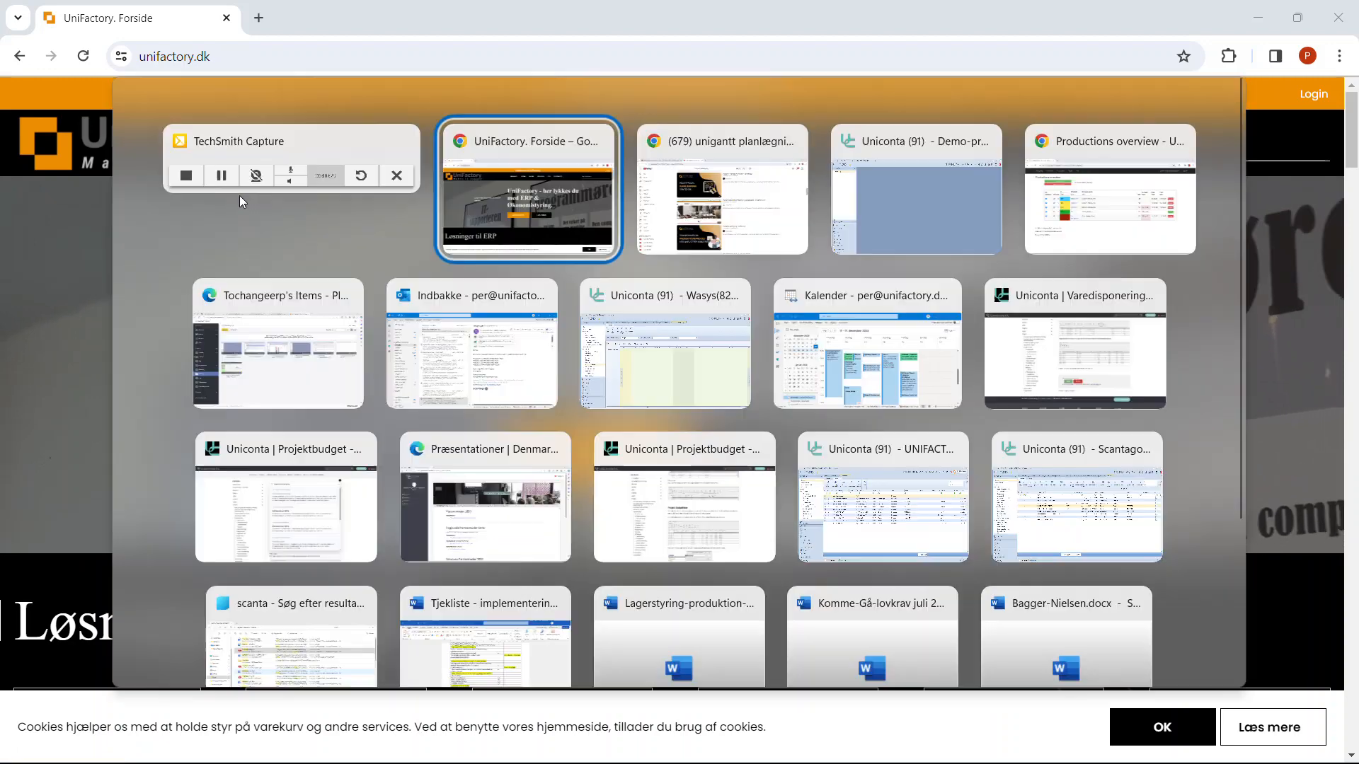
key(alt+Tab)
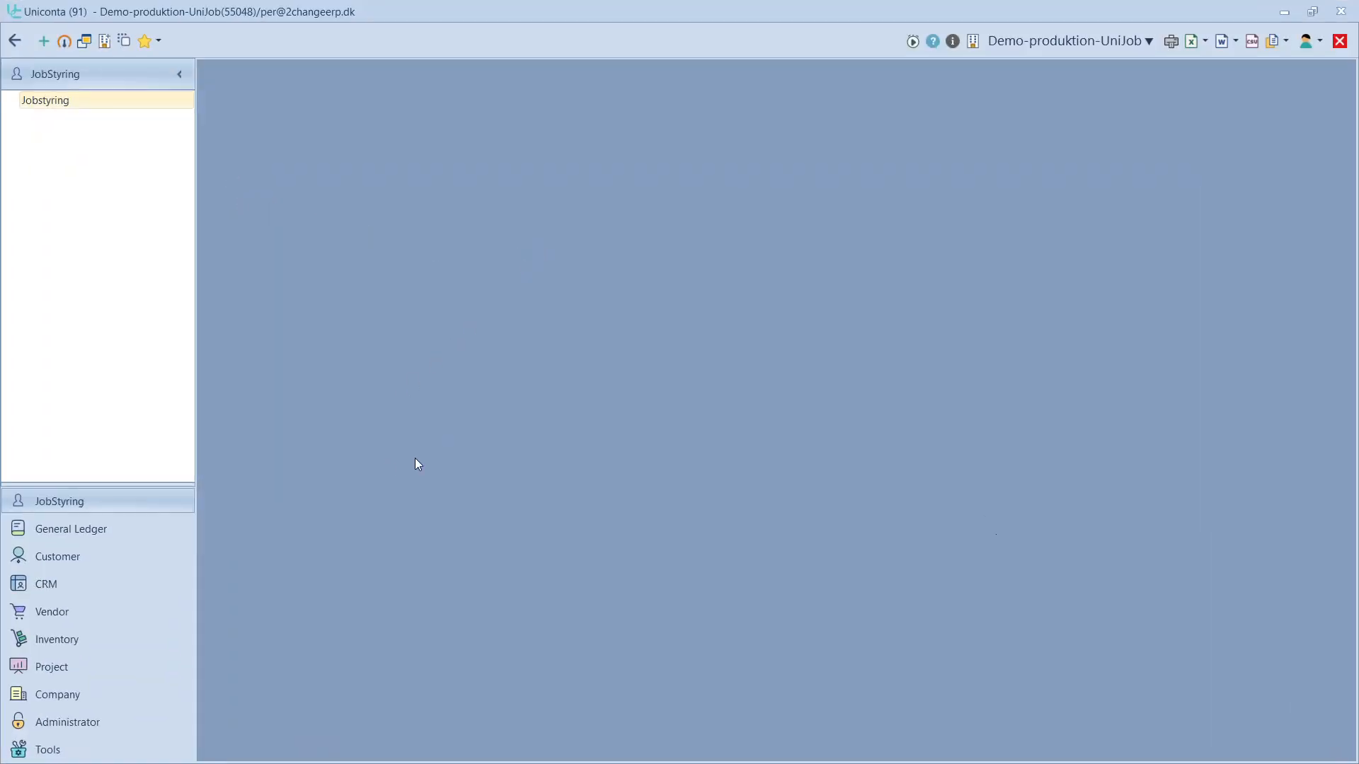
click(949, 47)
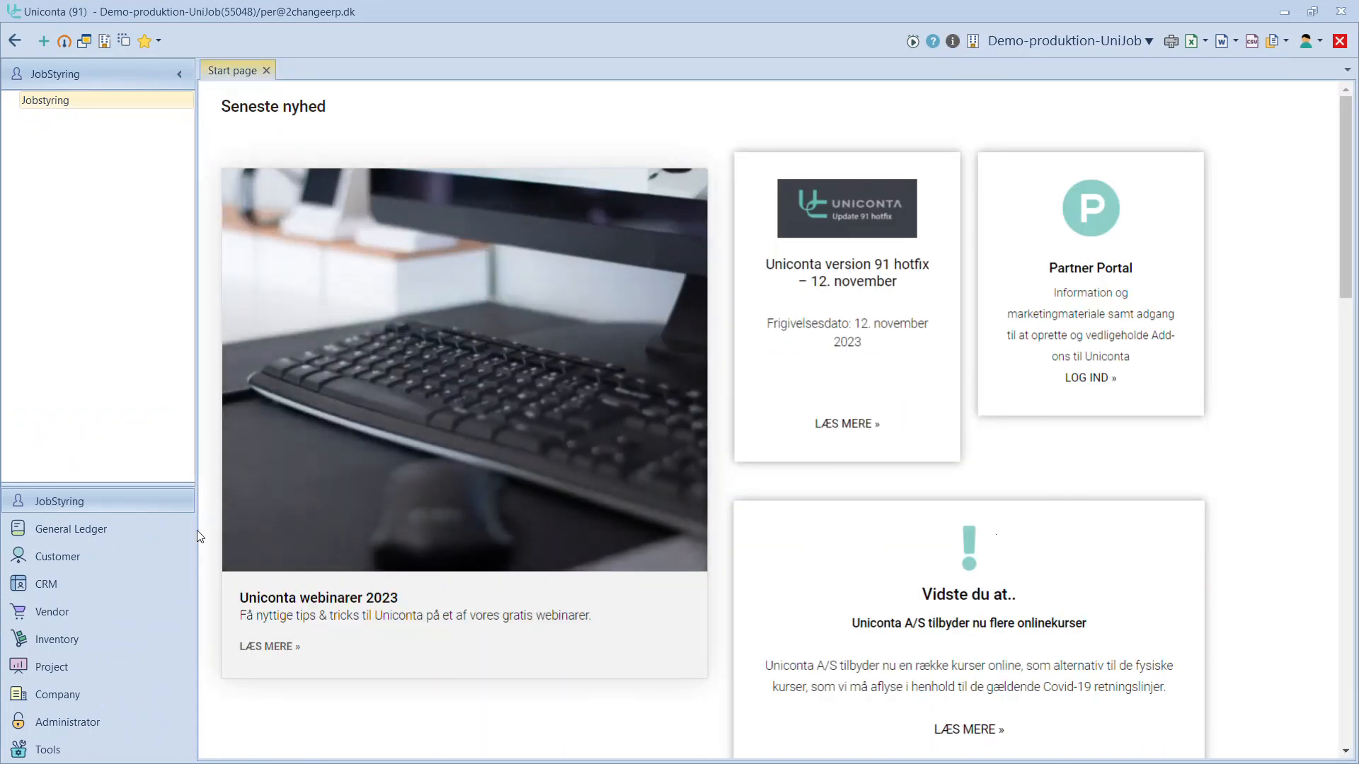
click(71, 640)
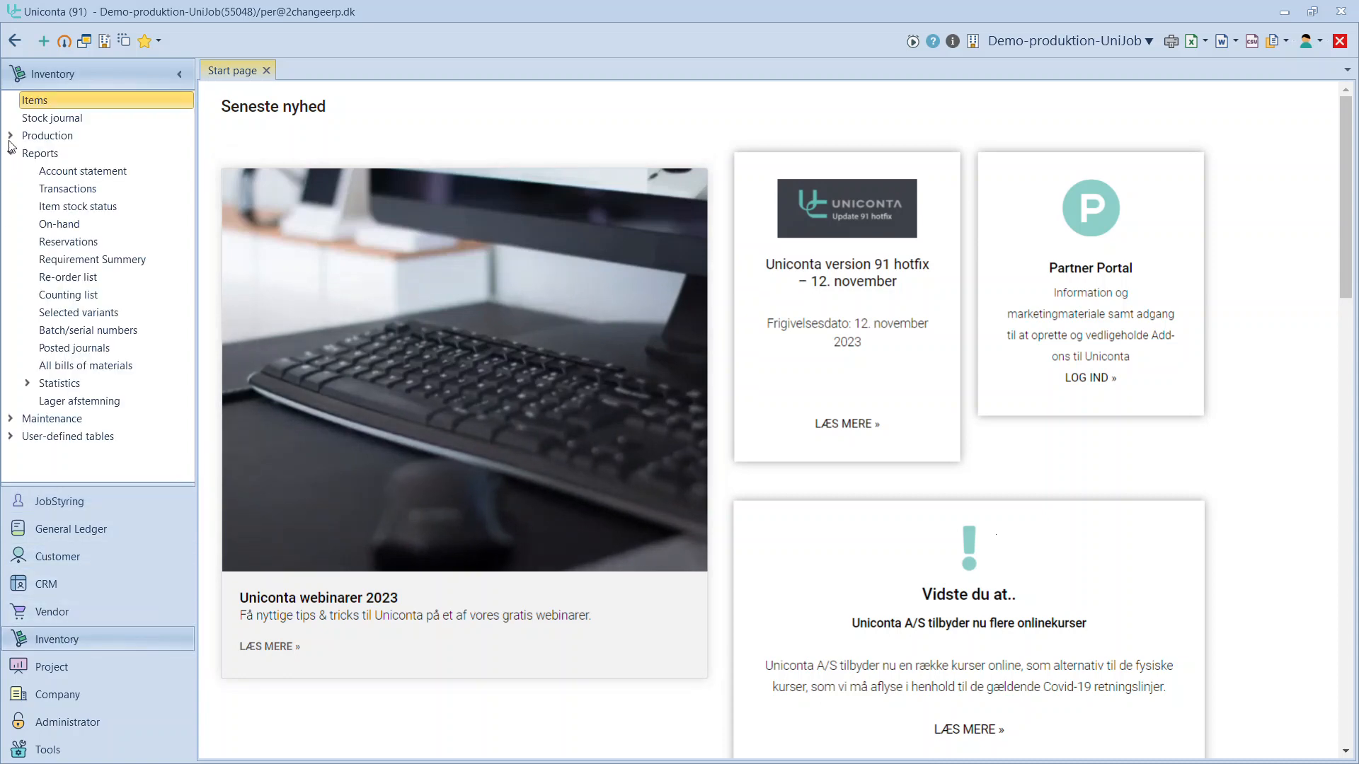
click(27, 108)
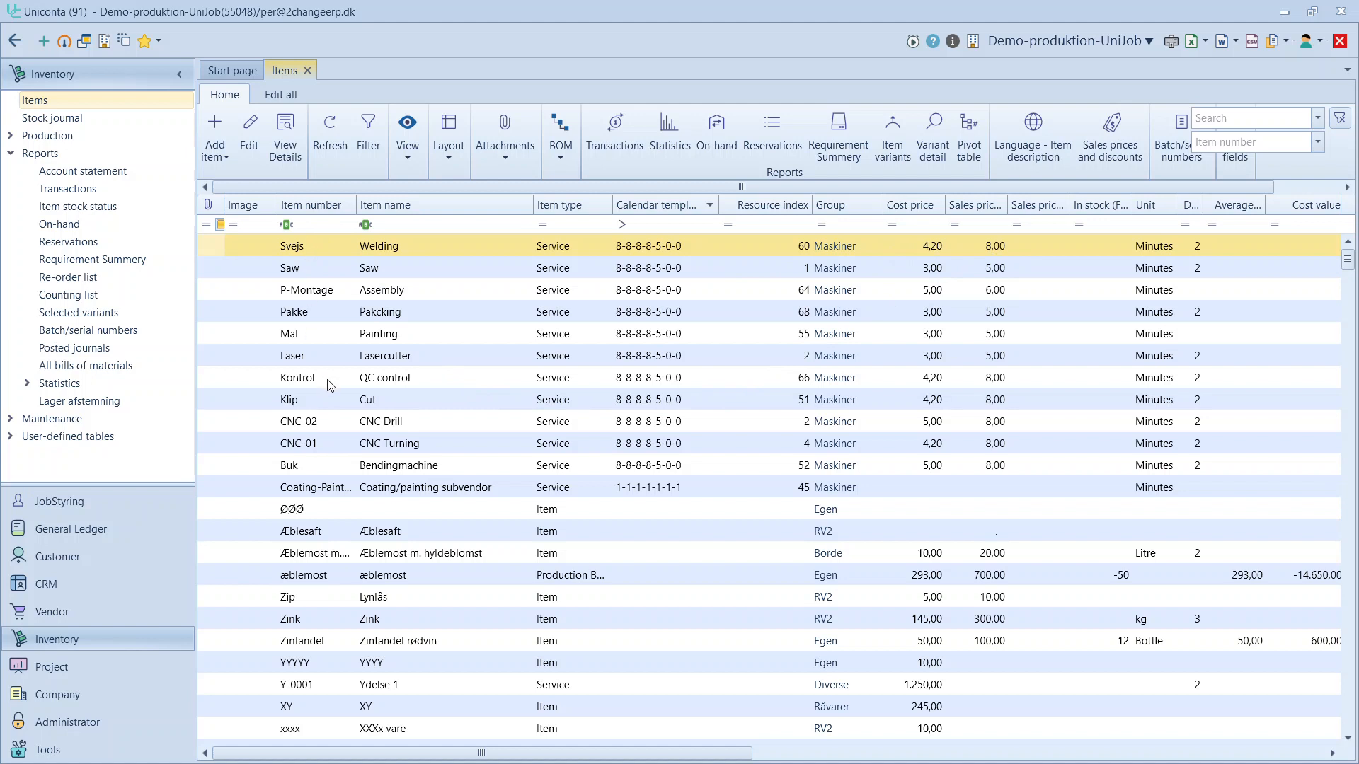
Filter the item list by item name "pers" and select Pers finished item
click(406, 224)
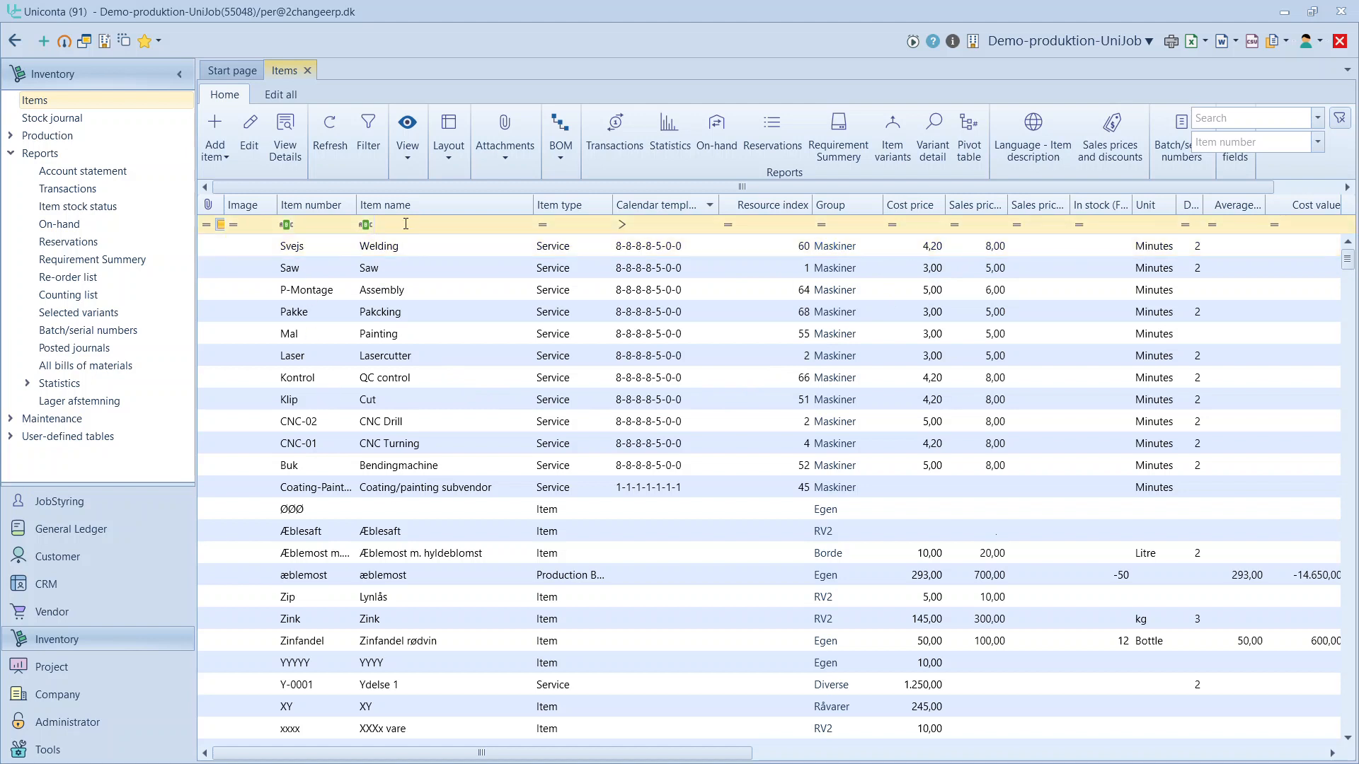
text(pers)
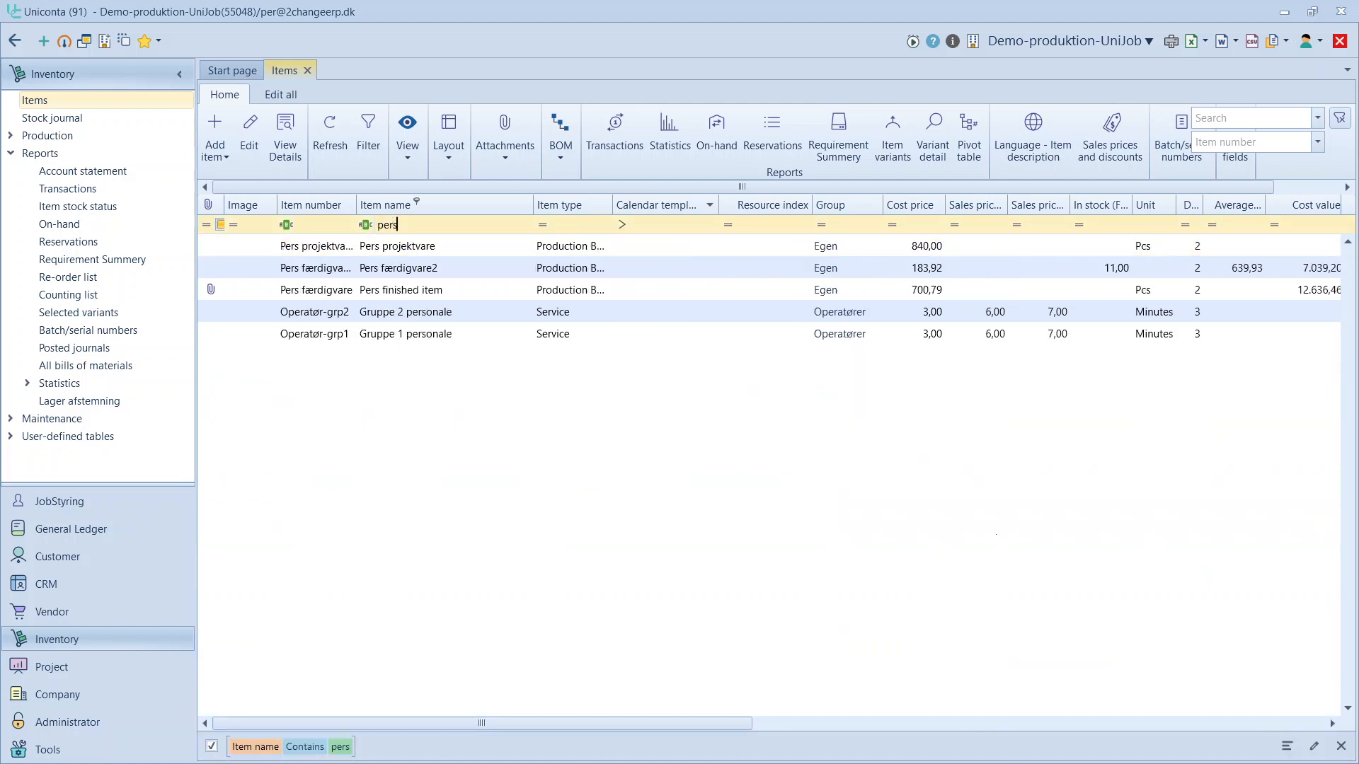
click(373, 296)
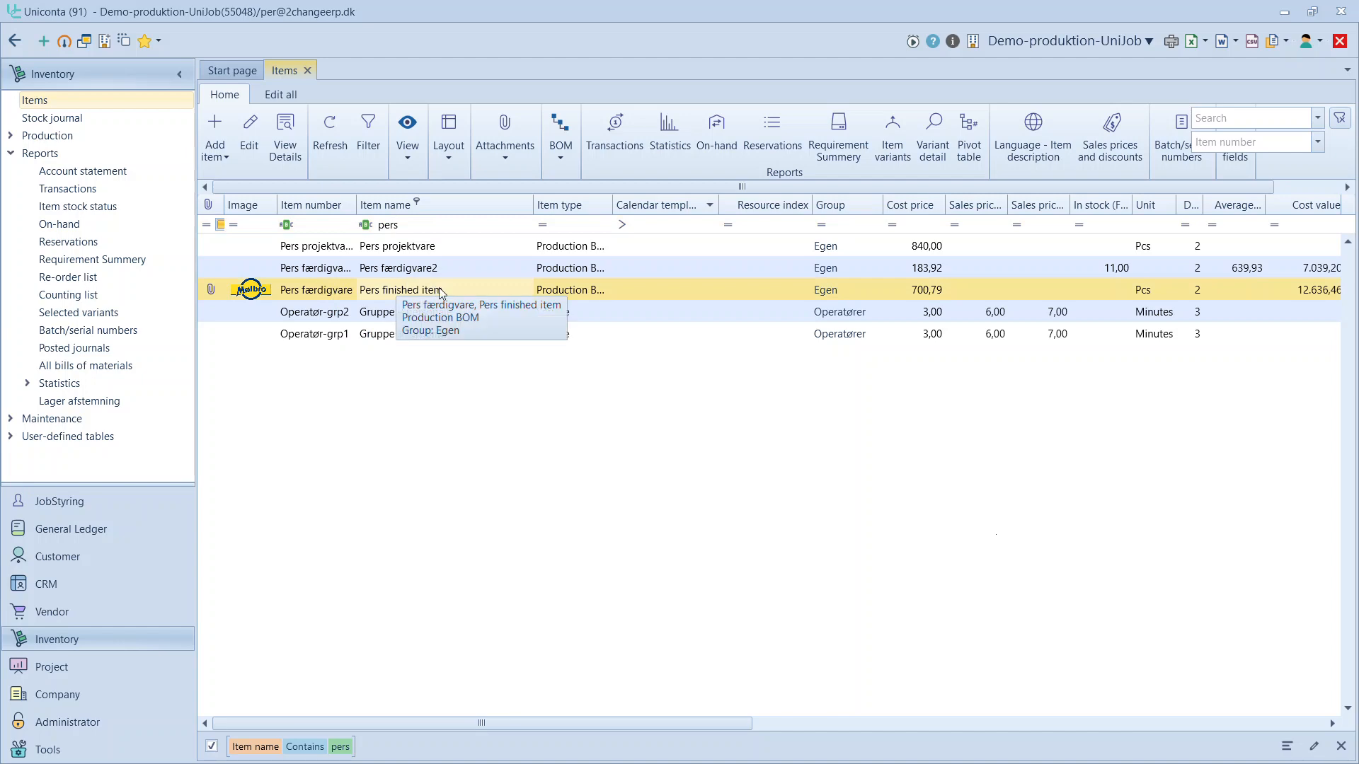
View the documents attached to Pers finished item and return to the item list
mouse_move(263, 290)
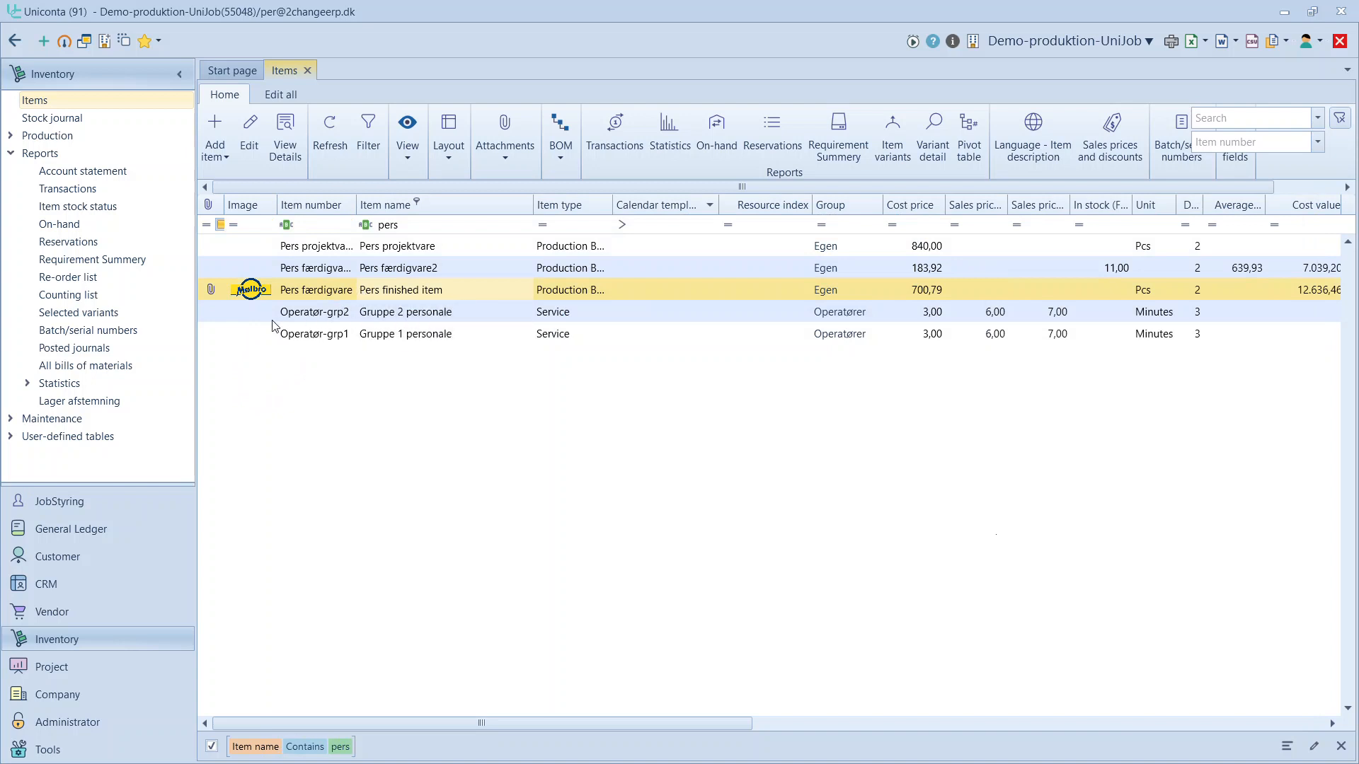
click(211, 290)
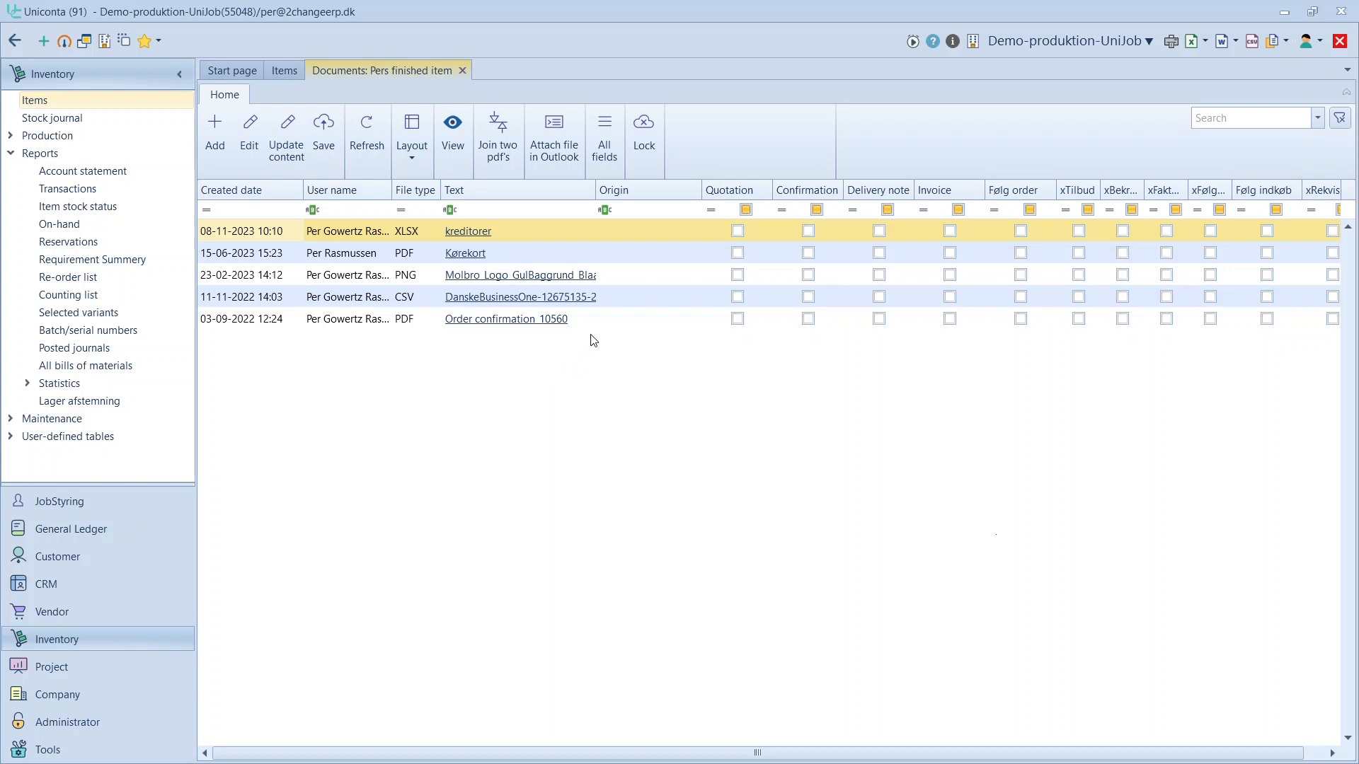
click(466, 74)
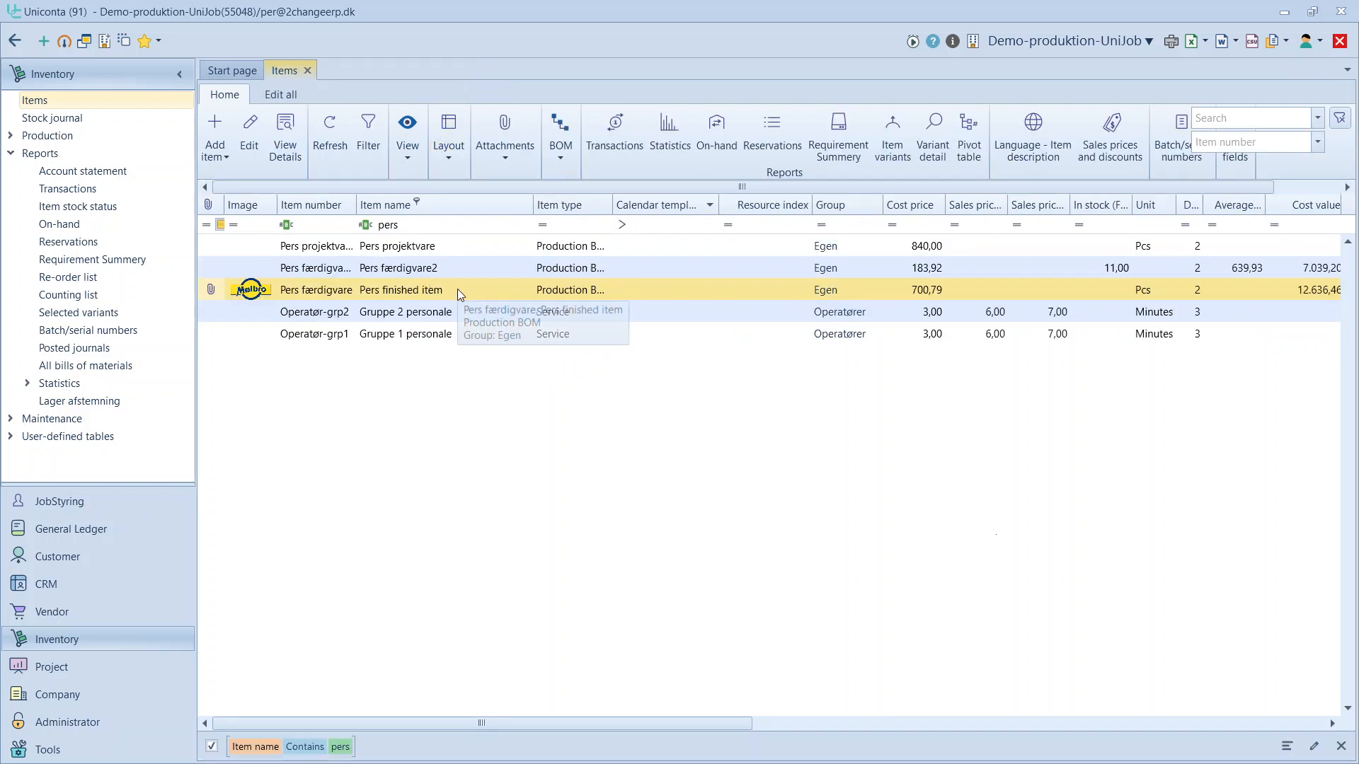
Examine the fully expanded hierarchical BOM of Pers finished item, then close it
click(562, 145)
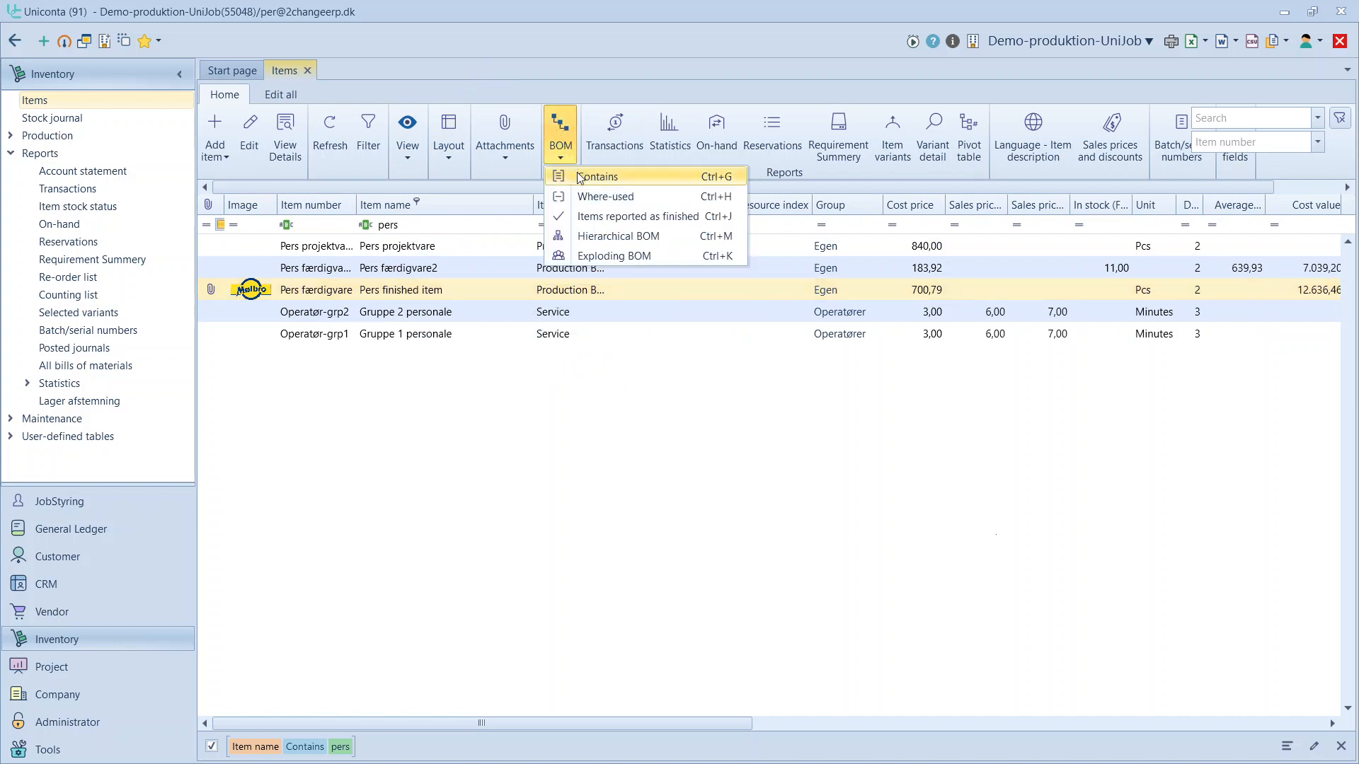
click(595, 244)
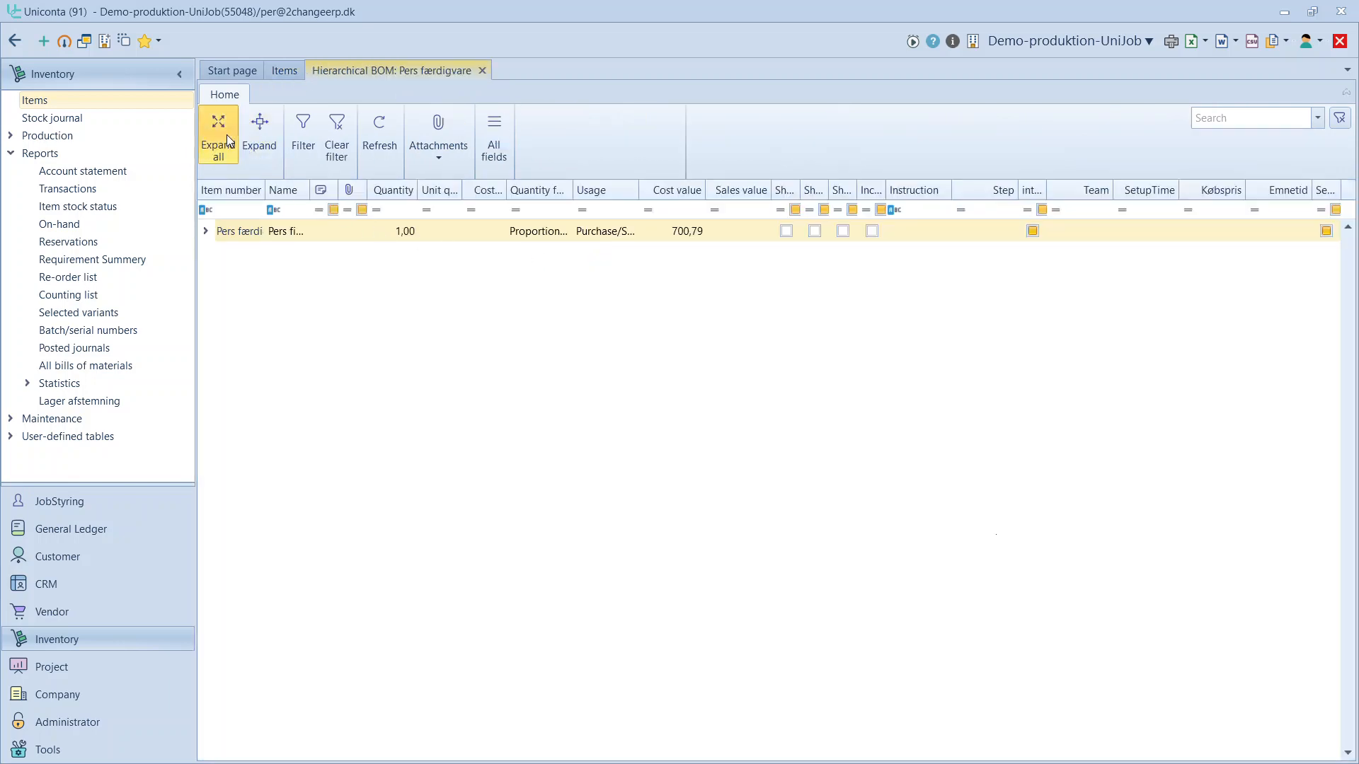
click(227, 138)
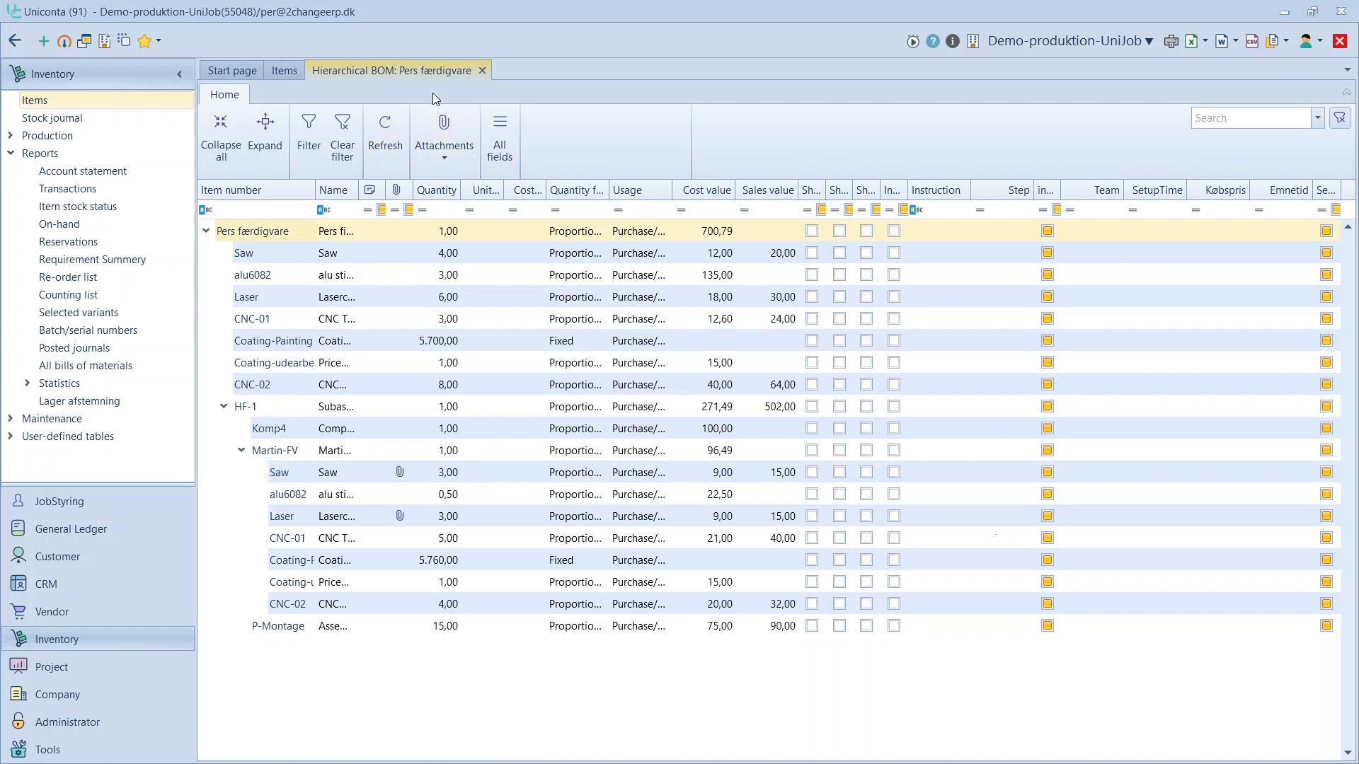
click(482, 70)
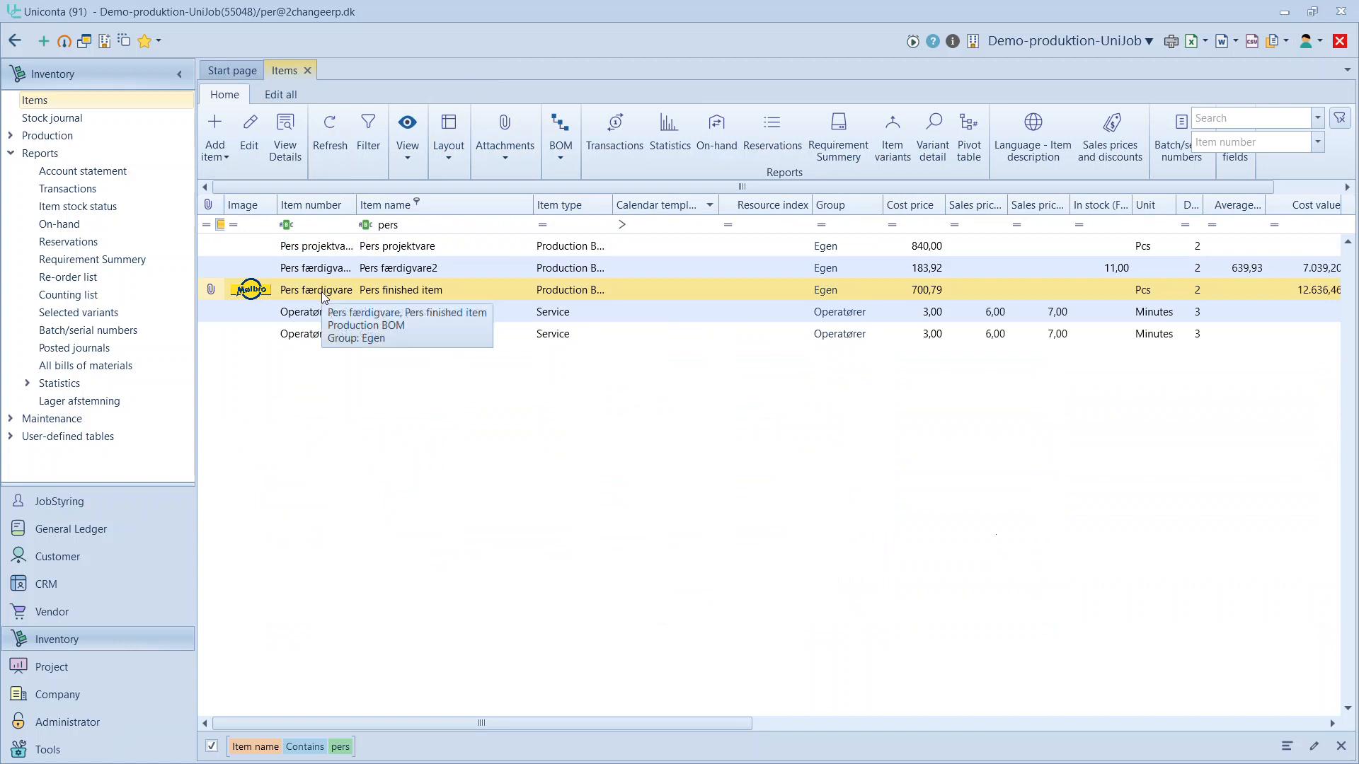
Open the BOM contents of Pers finished item and review the Saw line's quantity and quantity factor options, keeping Proportionally
click(574, 133)
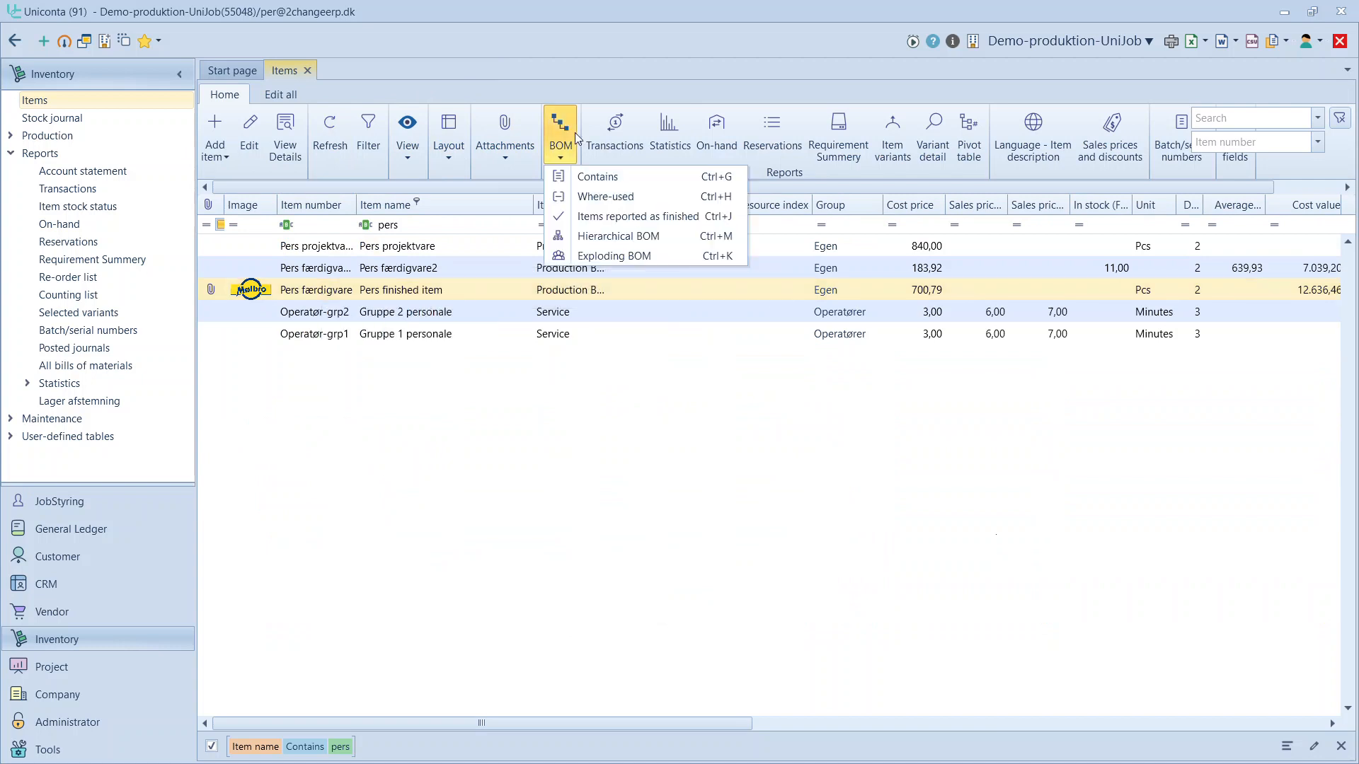
click(572, 177)
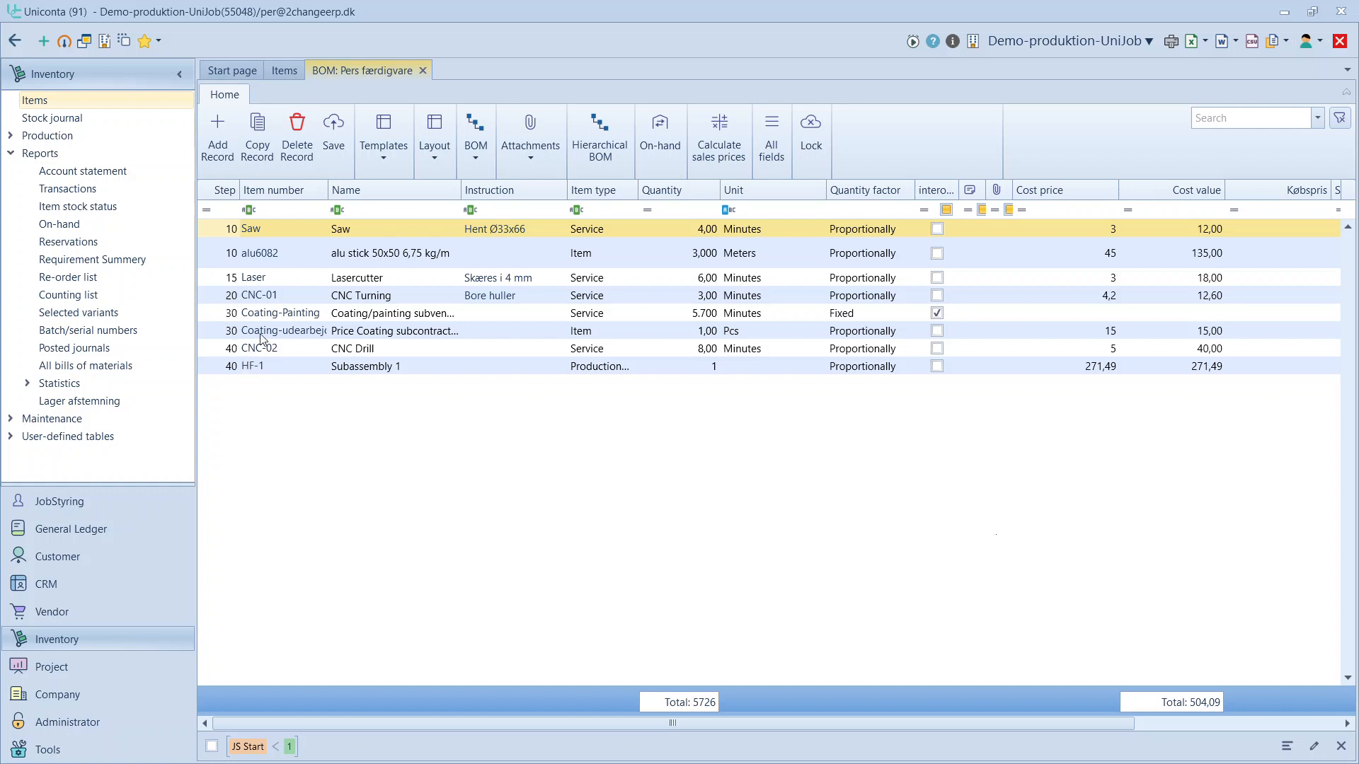
click(261, 231)
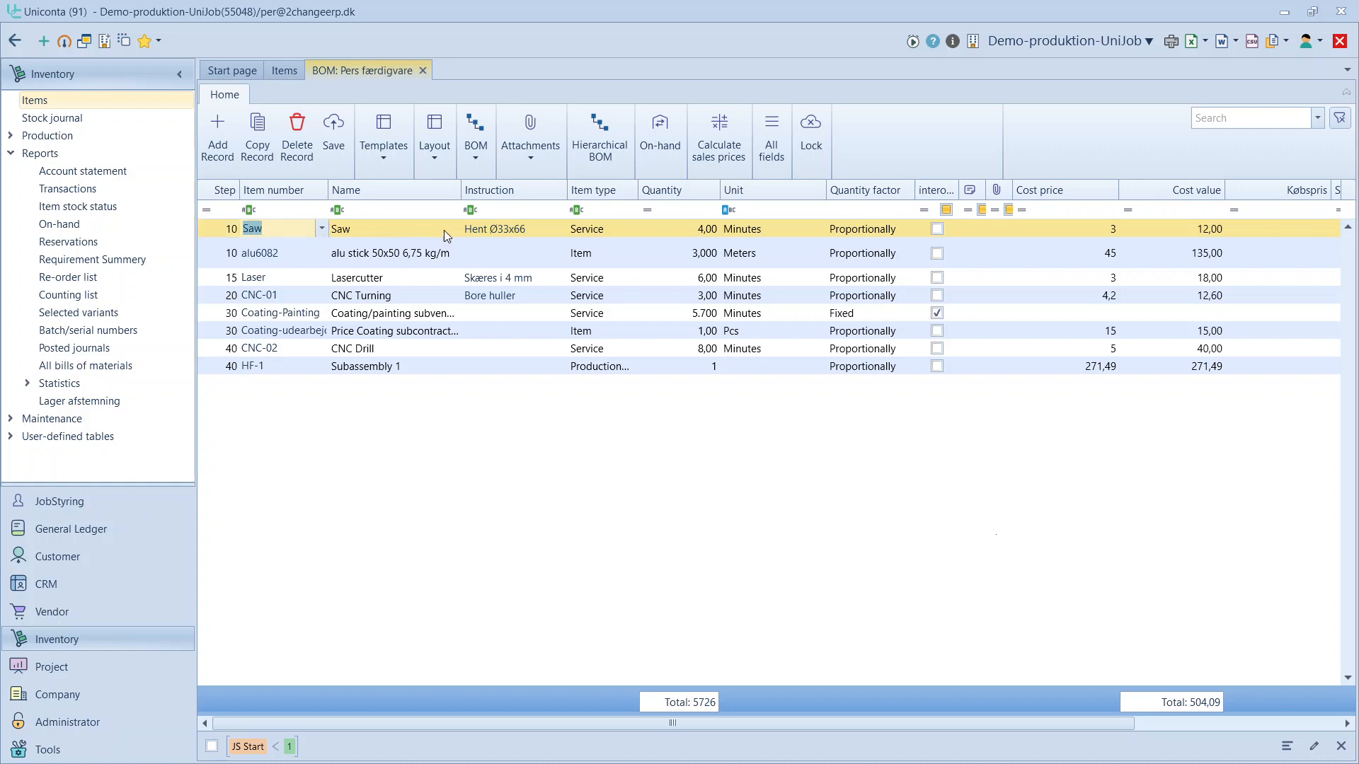
click(694, 231)
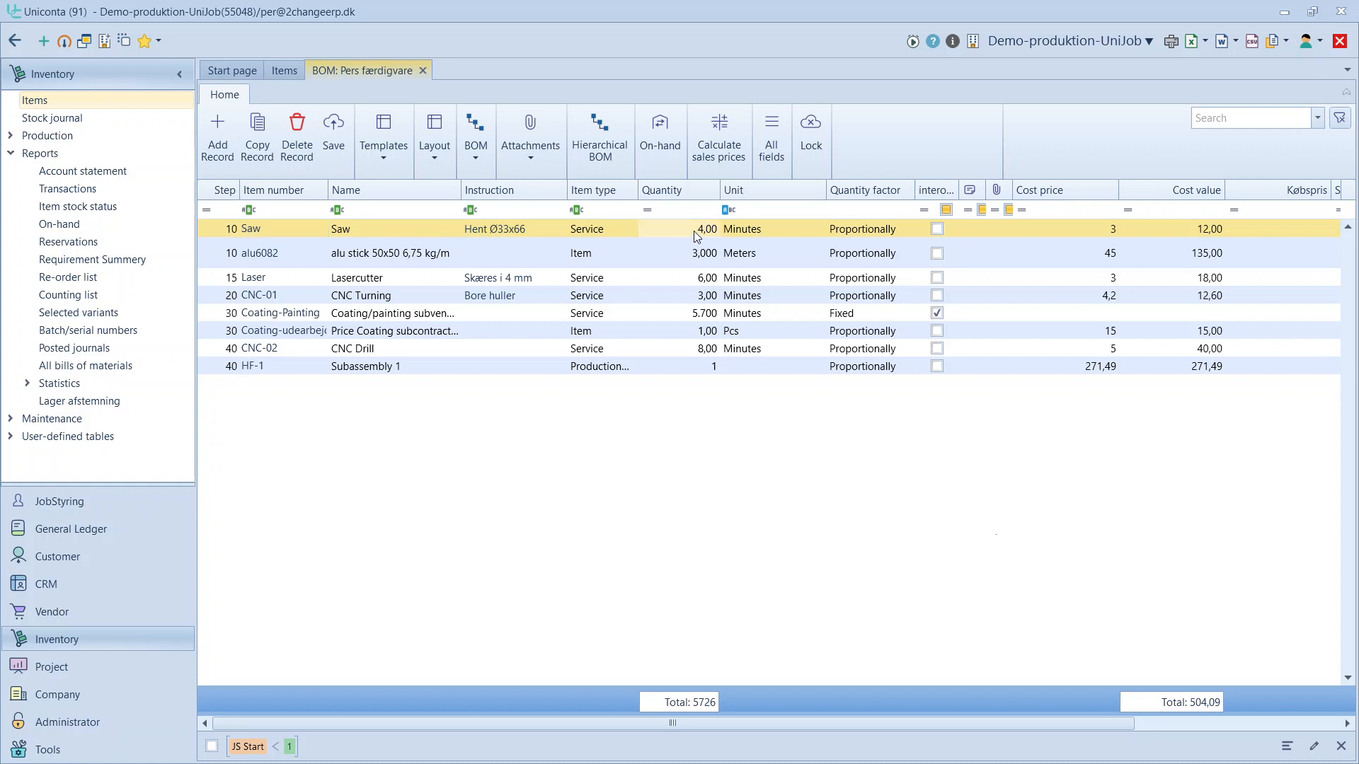
click(854, 233)
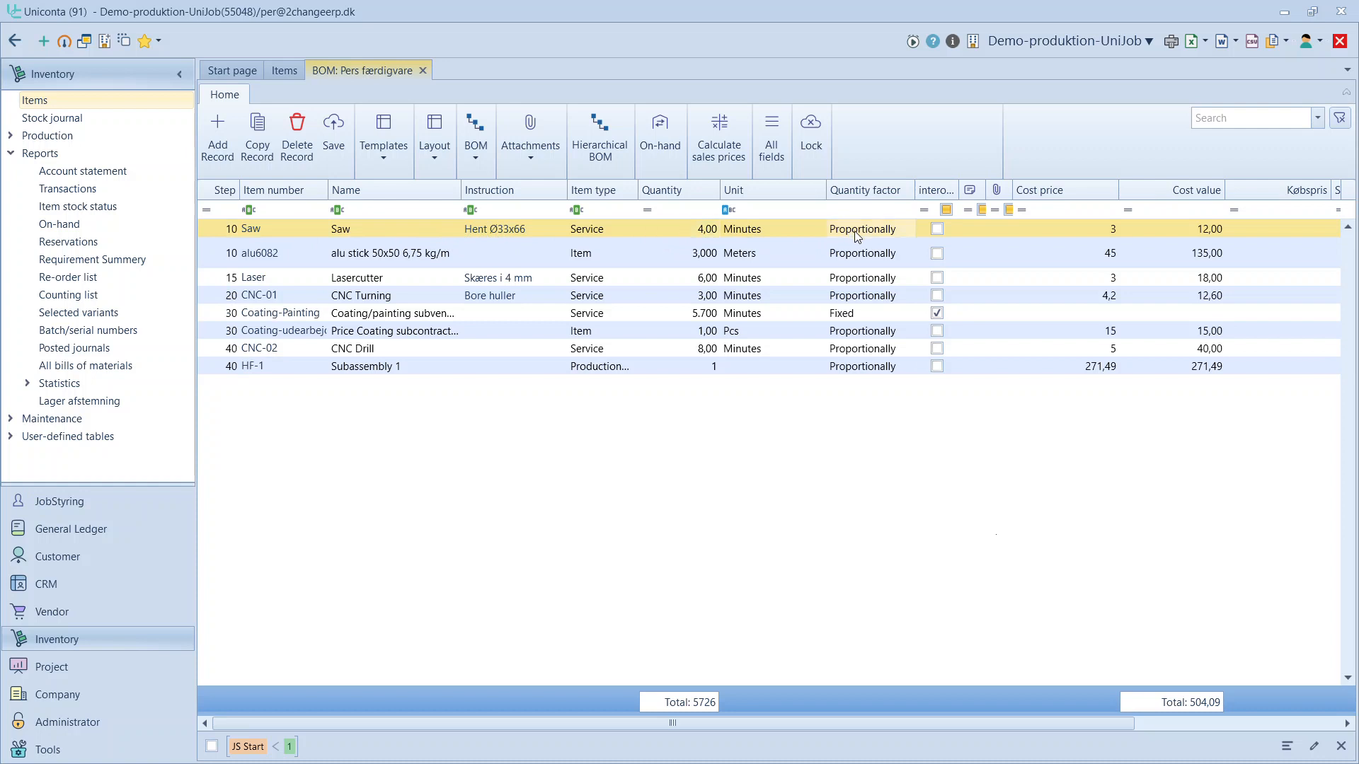
click(908, 229)
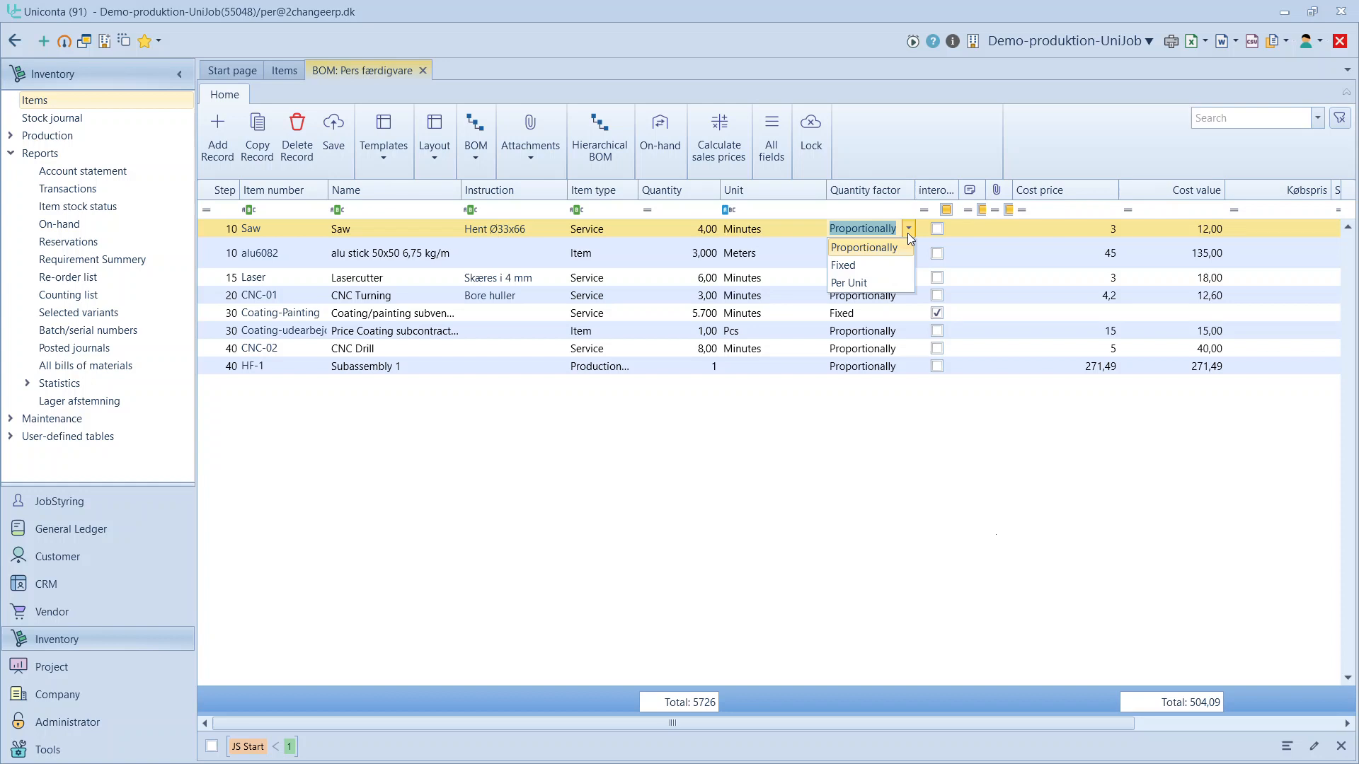
click(884, 248)
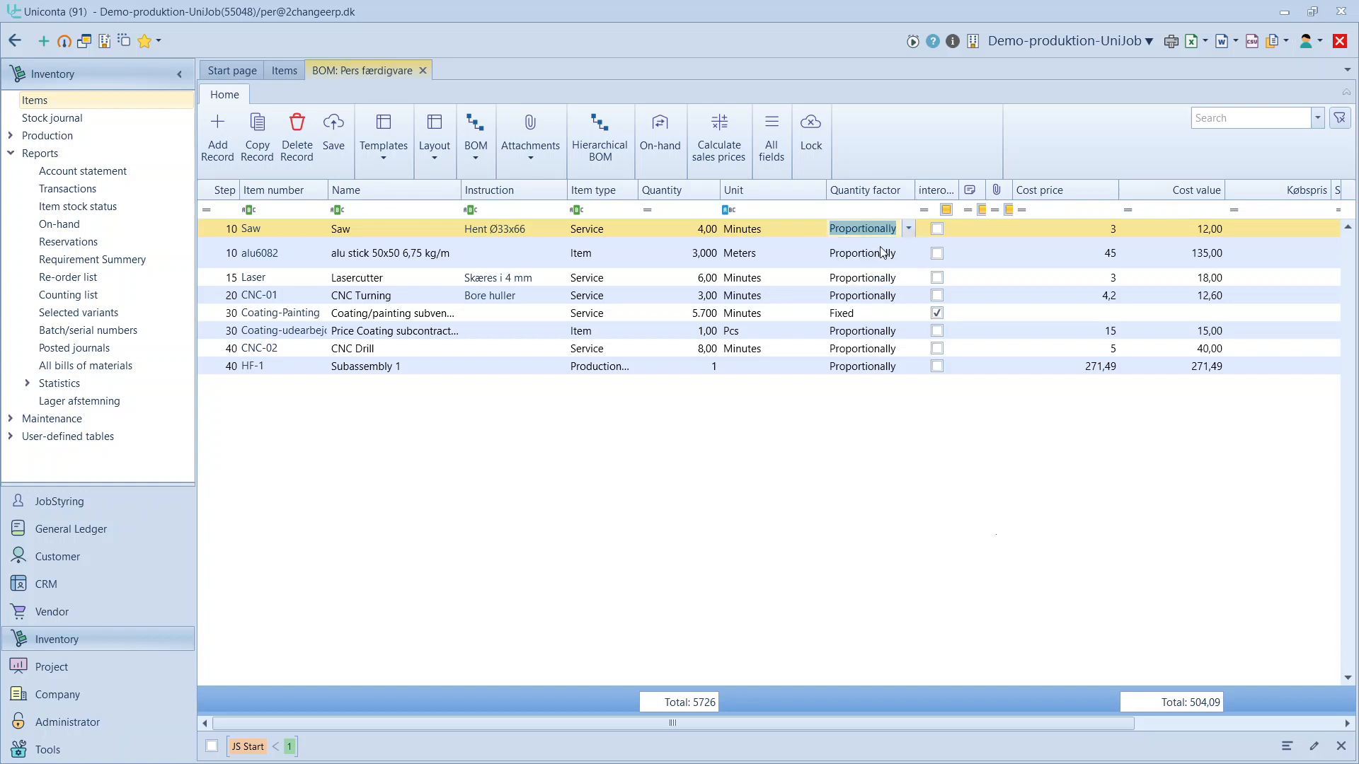
Review the alu6082 material, Lasercutter and Coating-Painting lines in the BOM
click(318, 253)
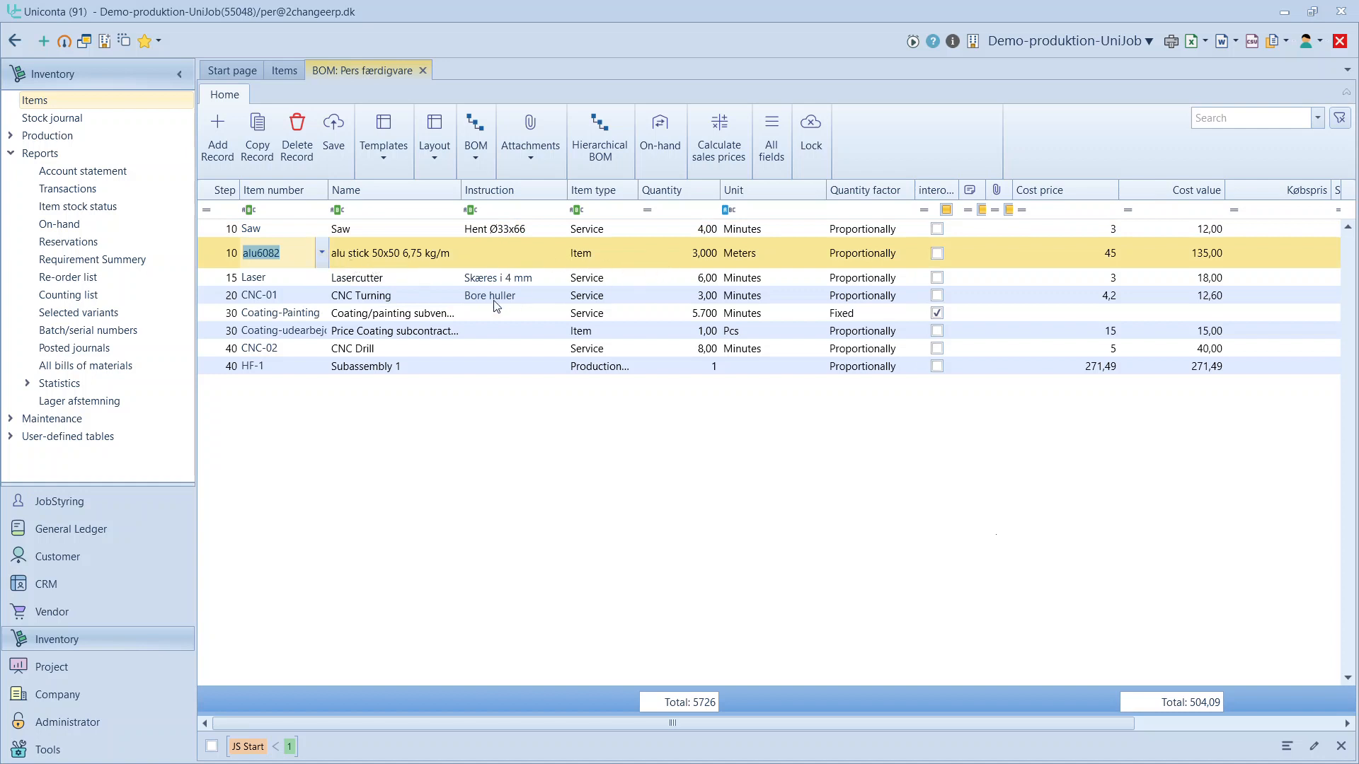
click(389, 278)
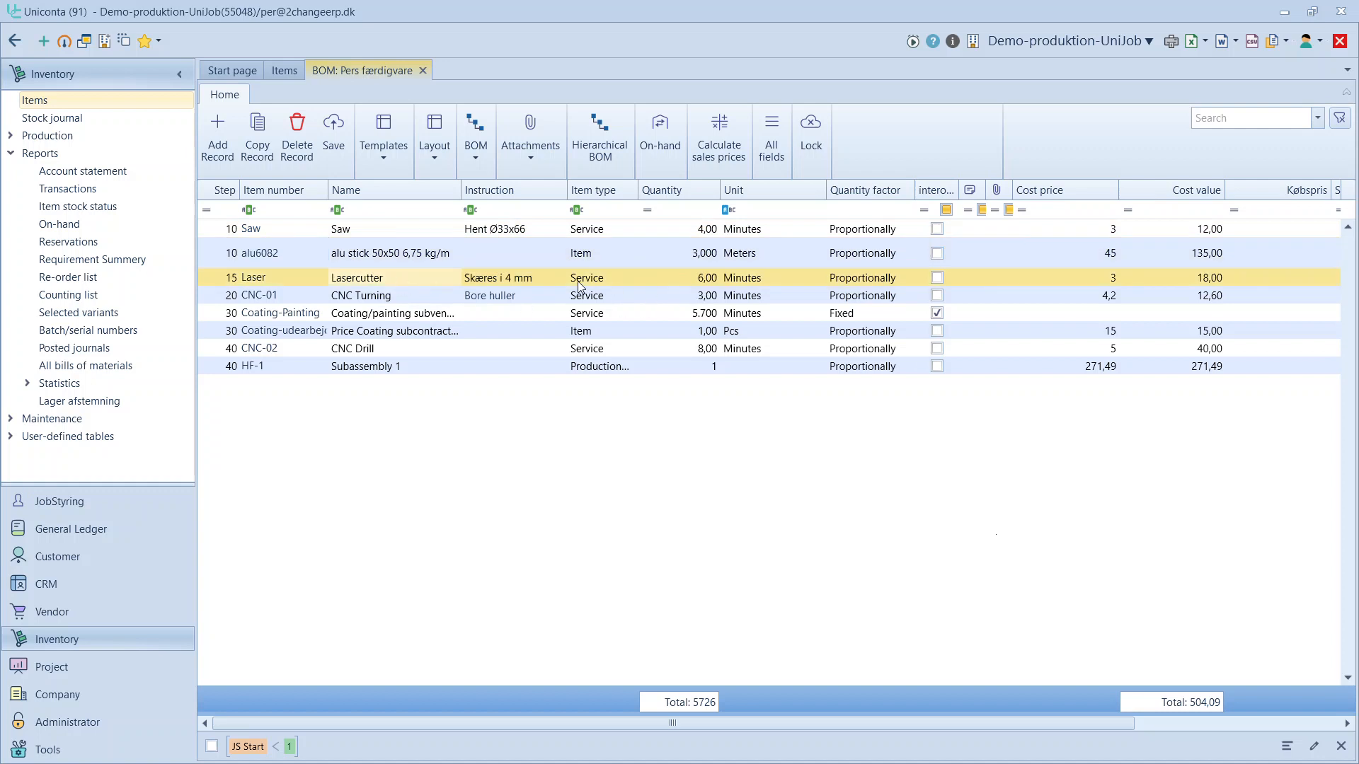
click(373, 318)
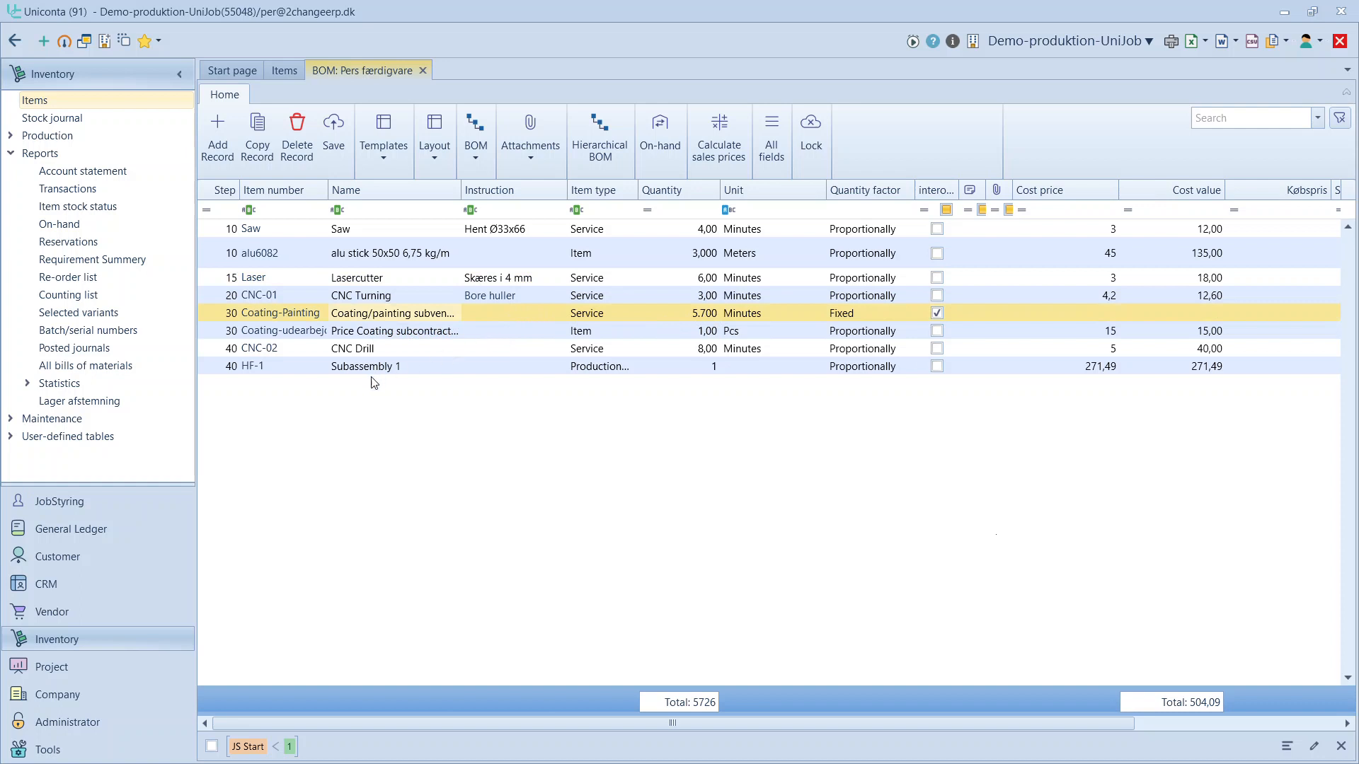
Inspect the contents of subassembly HF-1 and its nested production BOM line, then return to the parent BOM
click(613, 371)
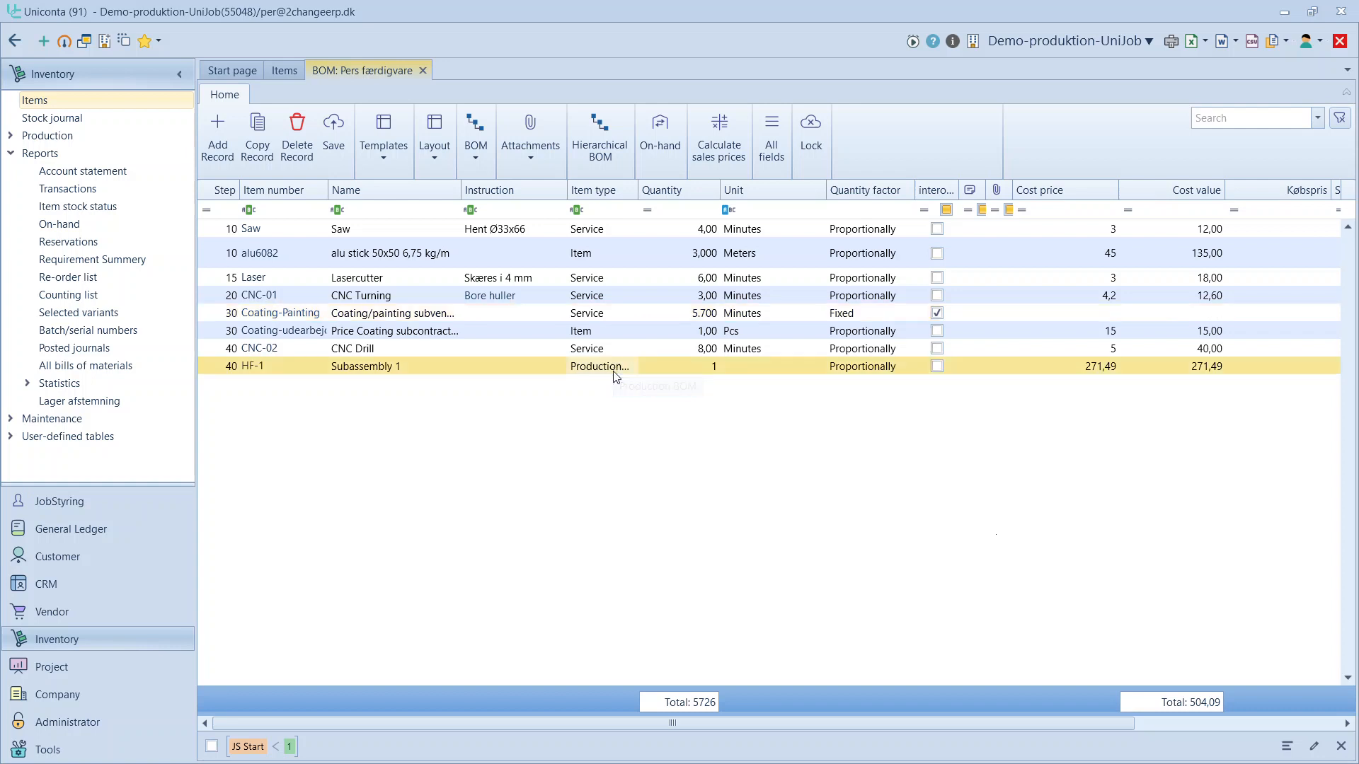
click(482, 154)
click(487, 175)
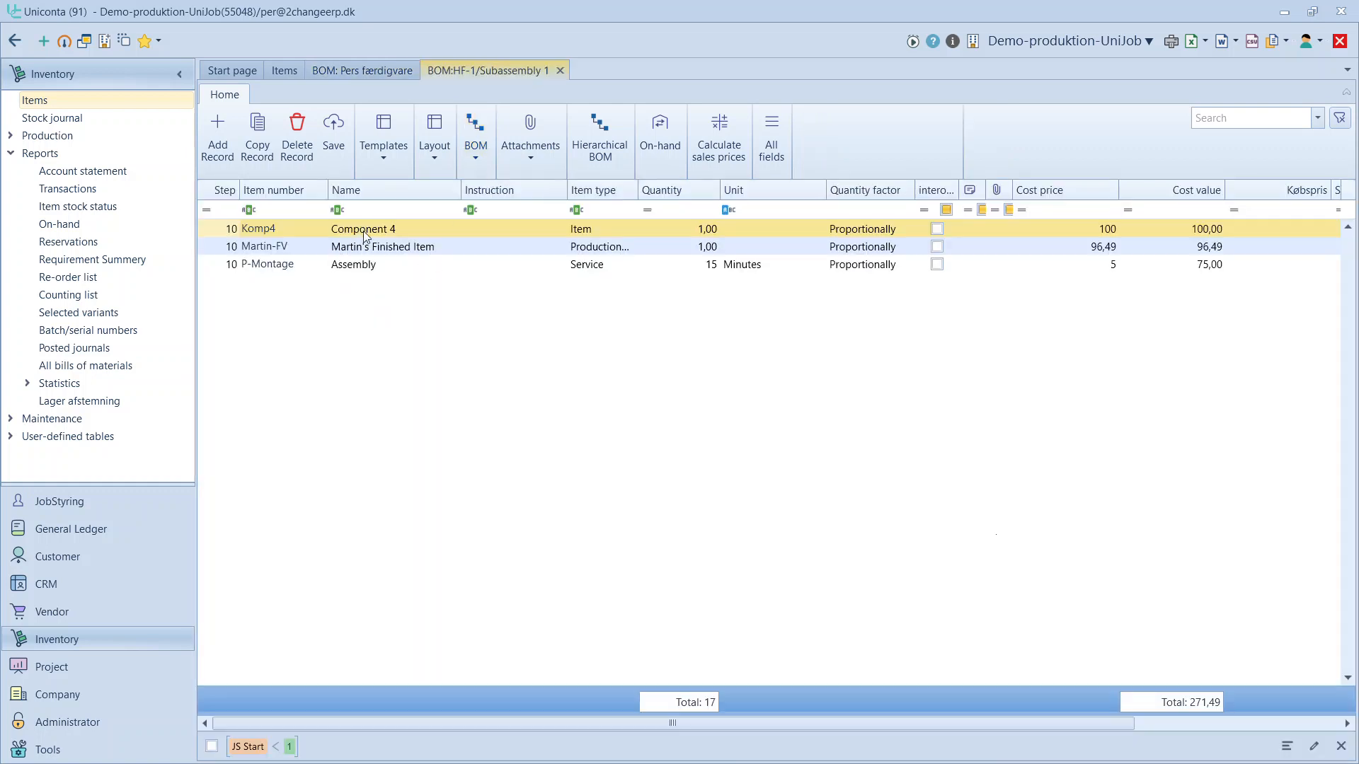
click(513, 250)
click(474, 160)
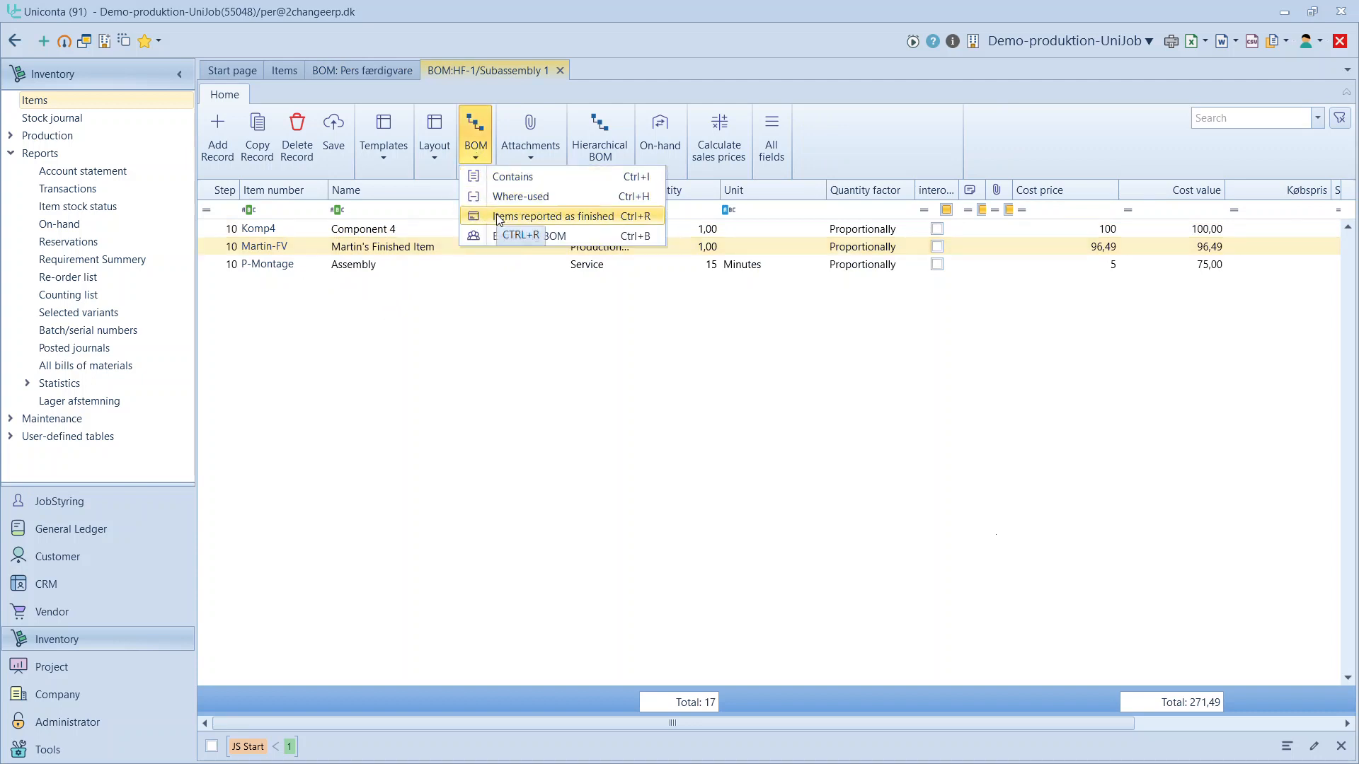
click(688, 245)
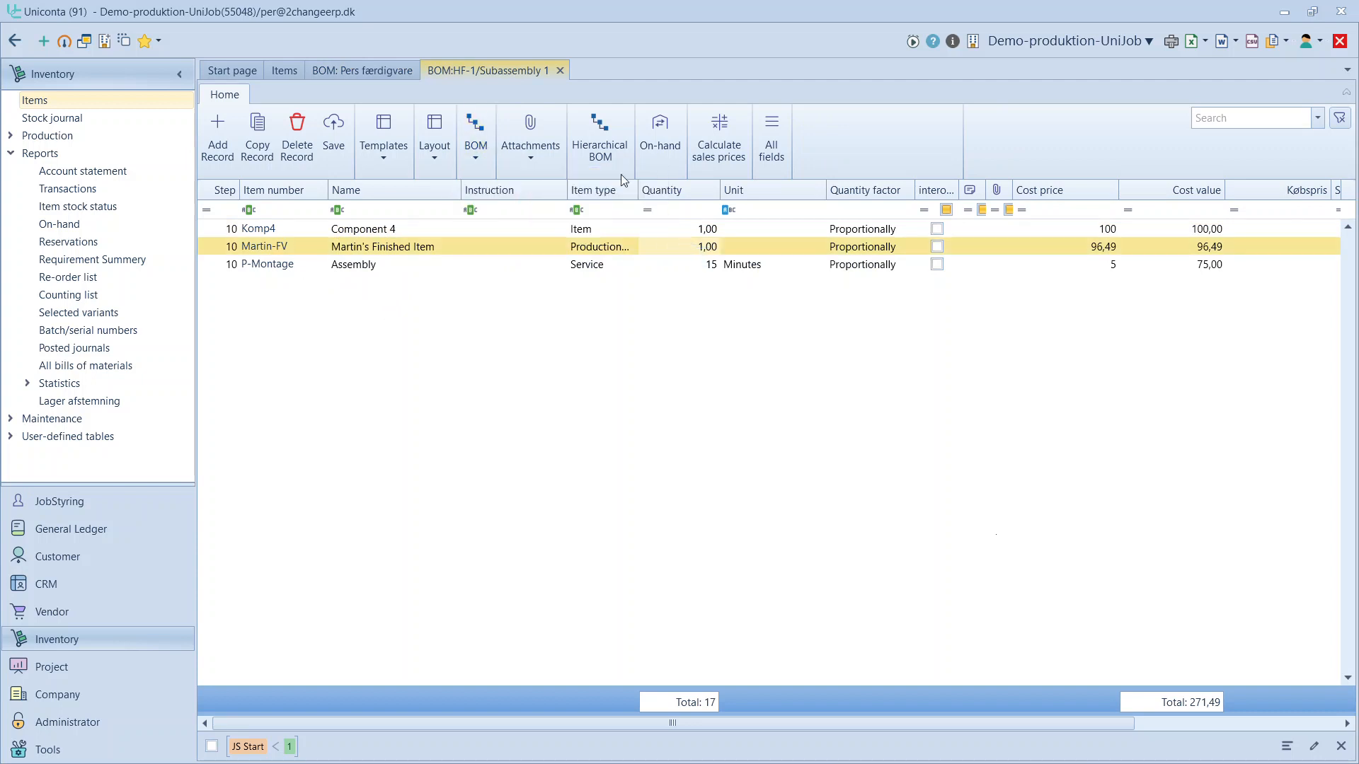
click(562, 74)
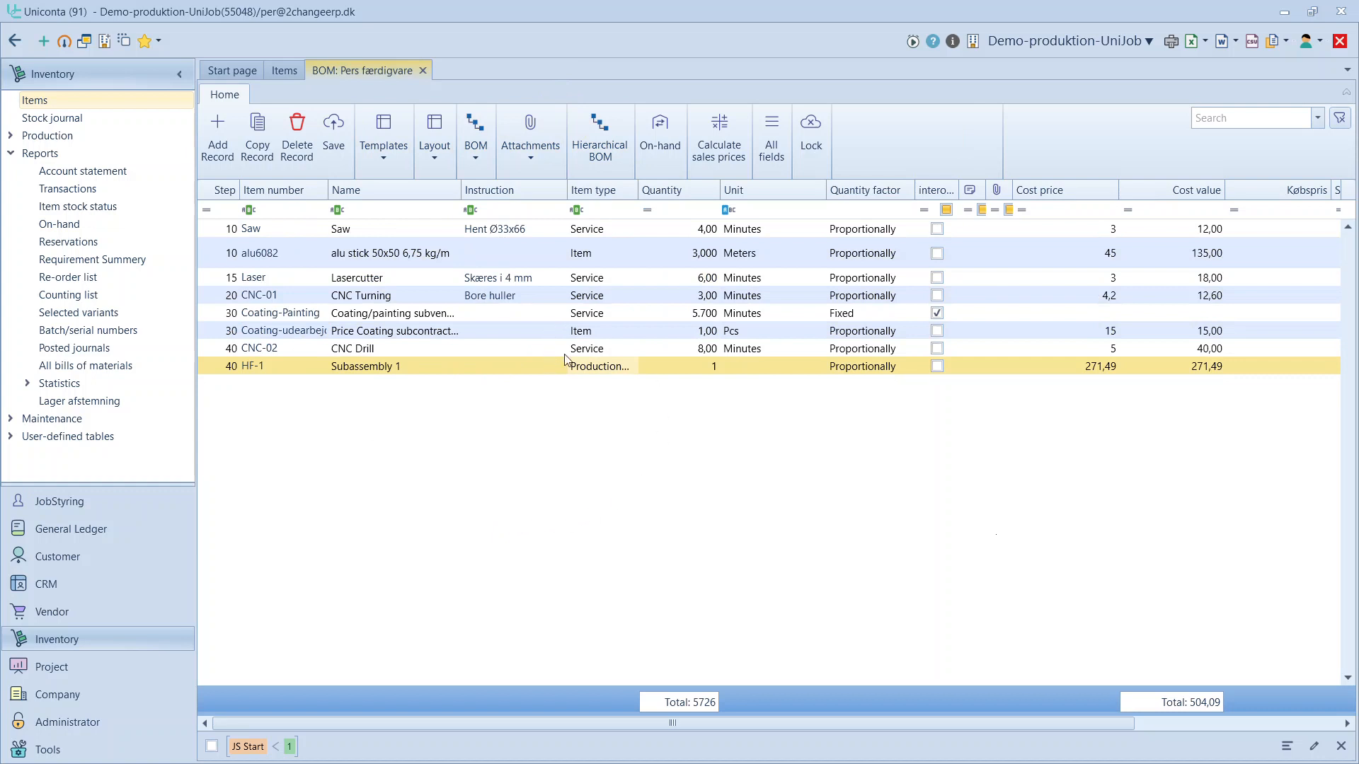
Group the BOM lines by item type and expand the Production BOM and Service groups
right_click(578, 196)
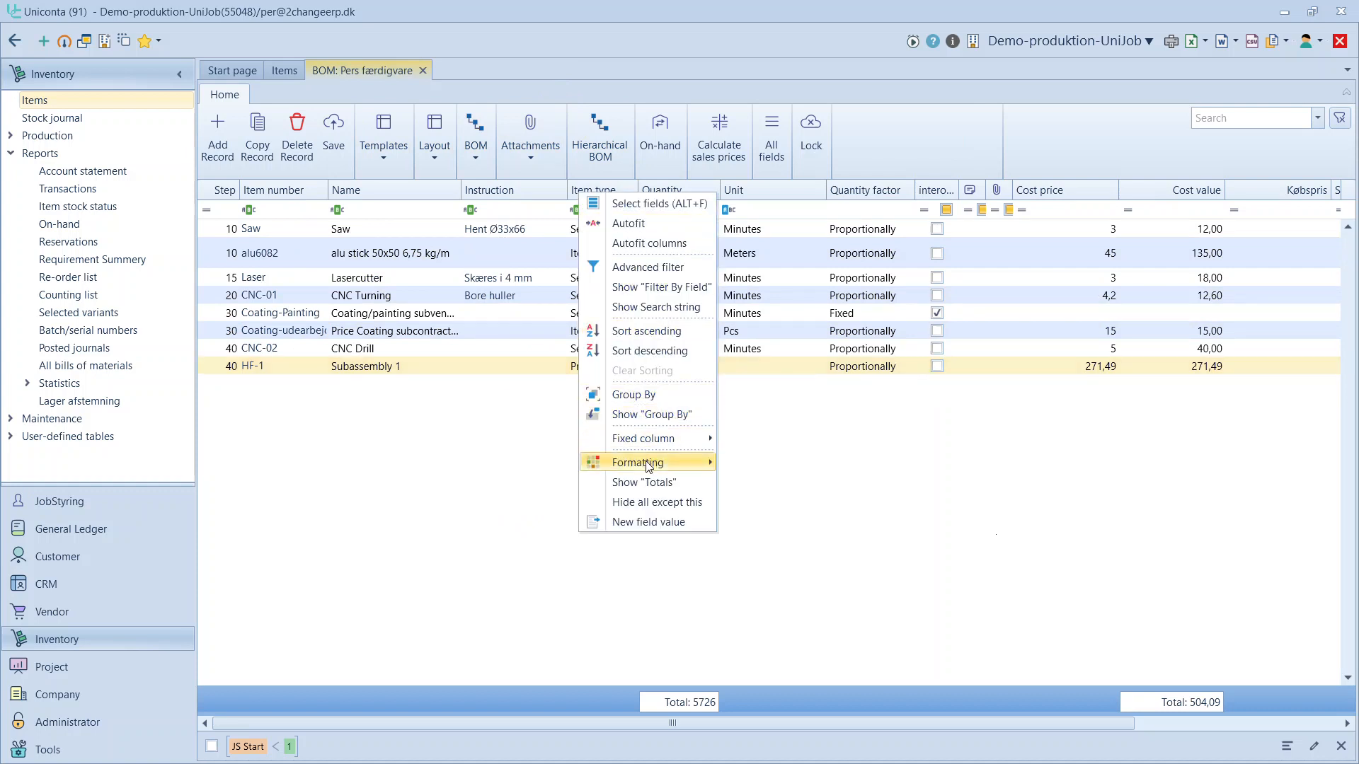
click(651, 415)
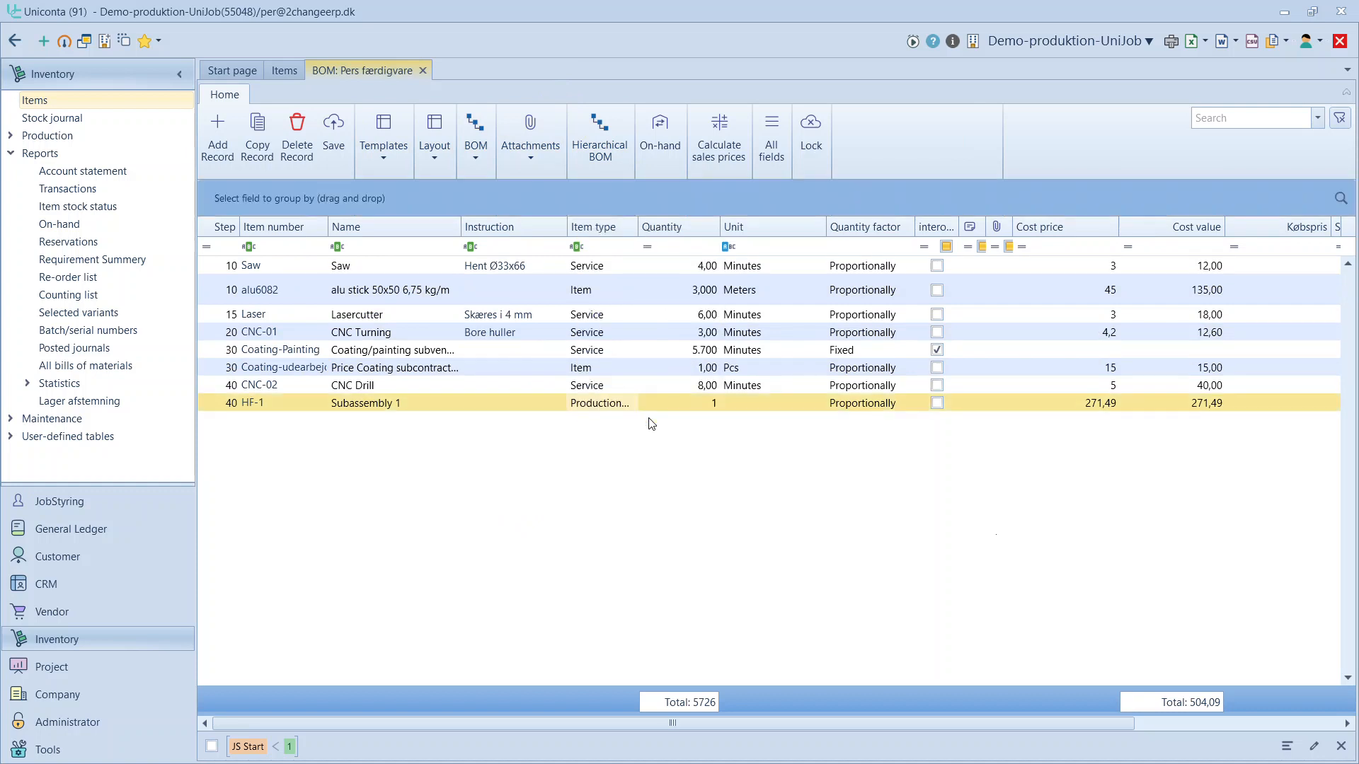
drag(602, 226, 544, 204)
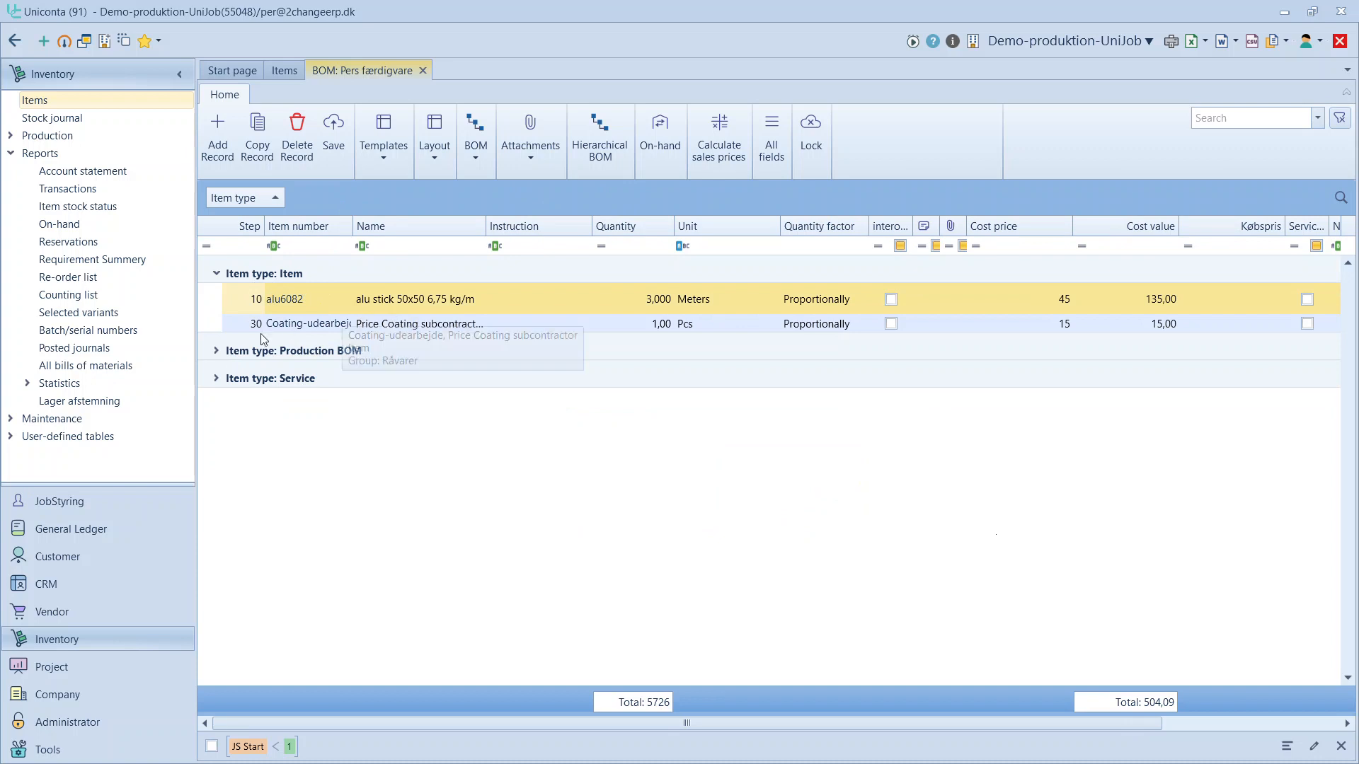
click(216, 351)
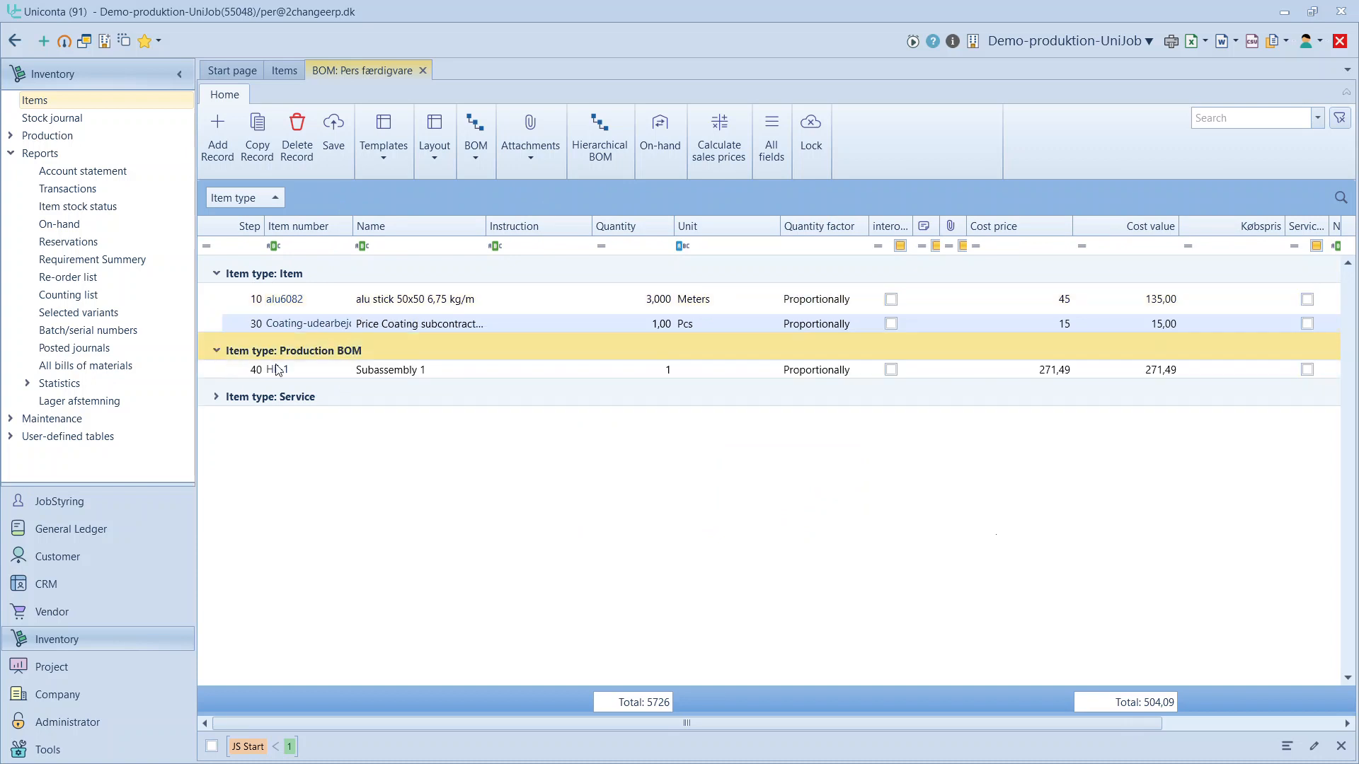
click(217, 397)
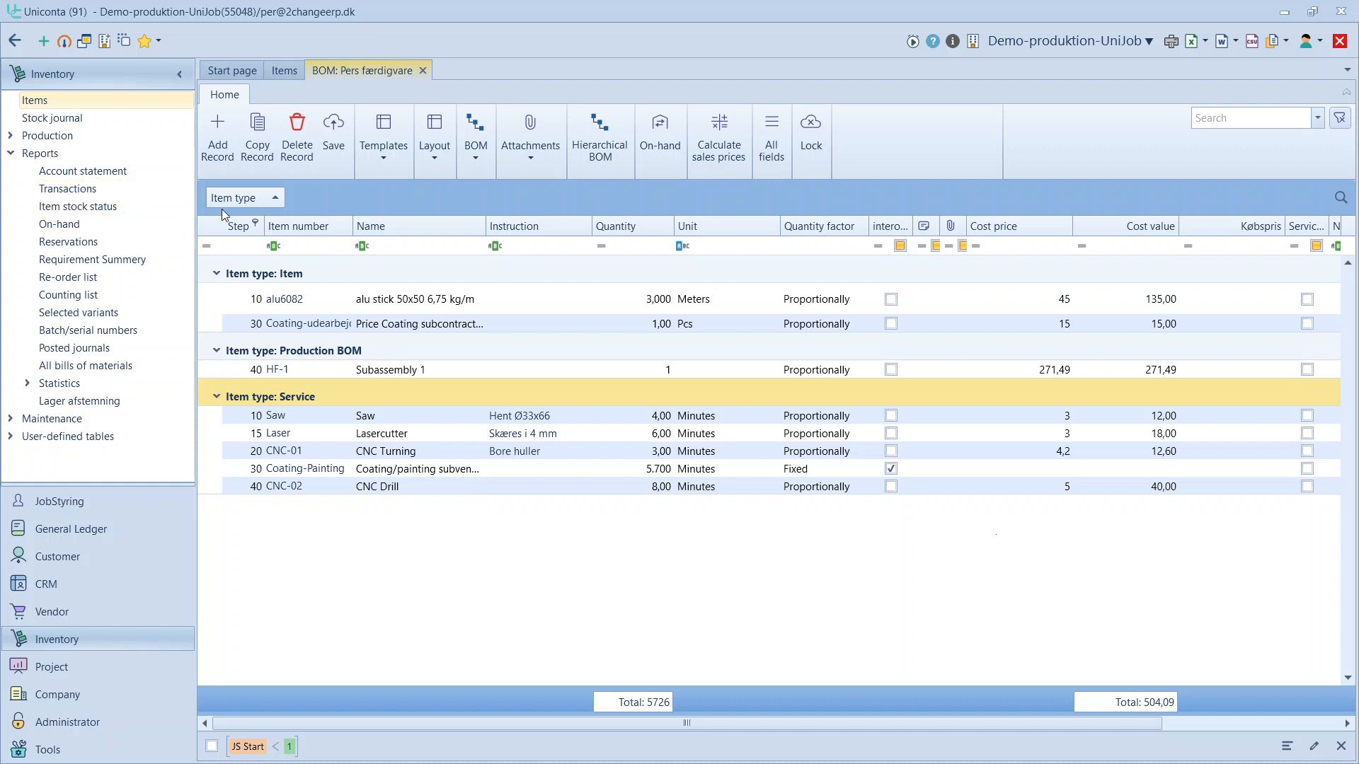
Close the BOM and check the on-hand stock, reserved and ordered quantities of Pers finished item
click(423, 70)
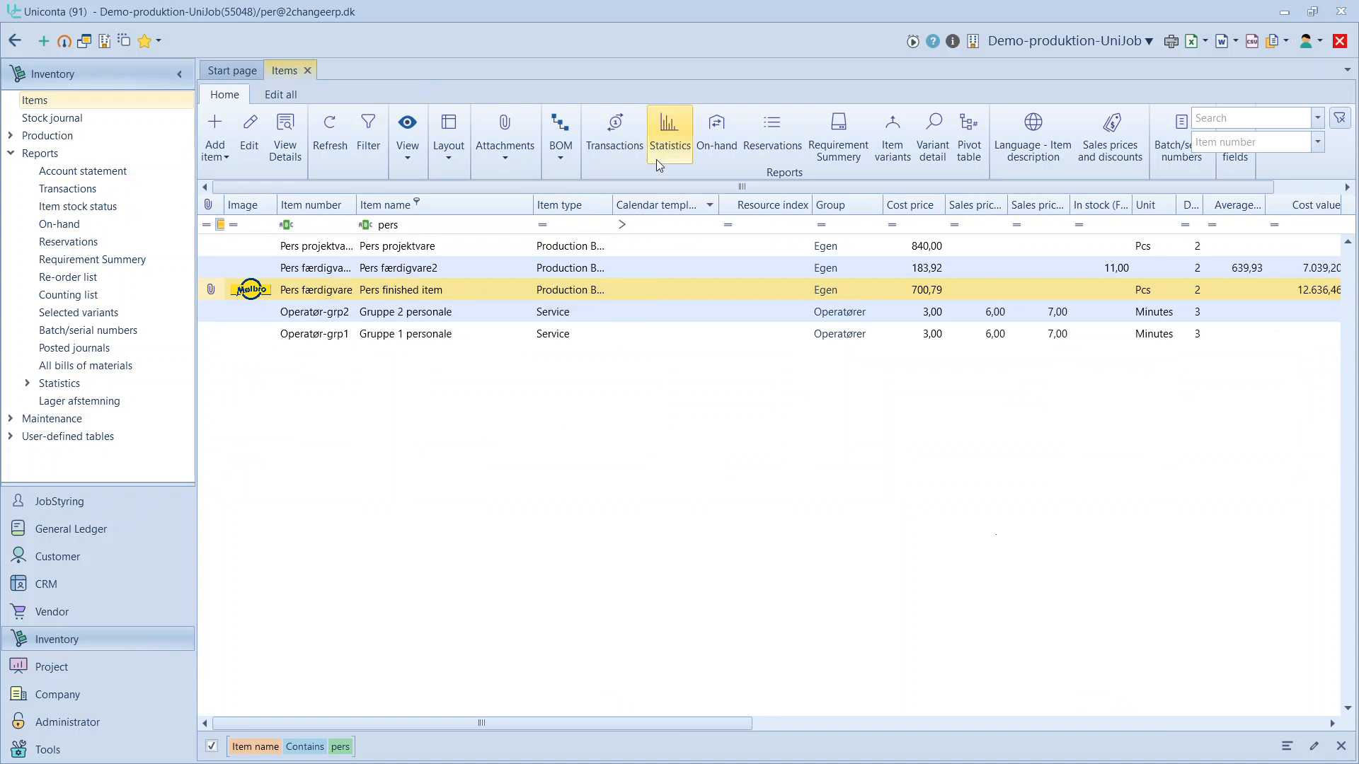
click(705, 147)
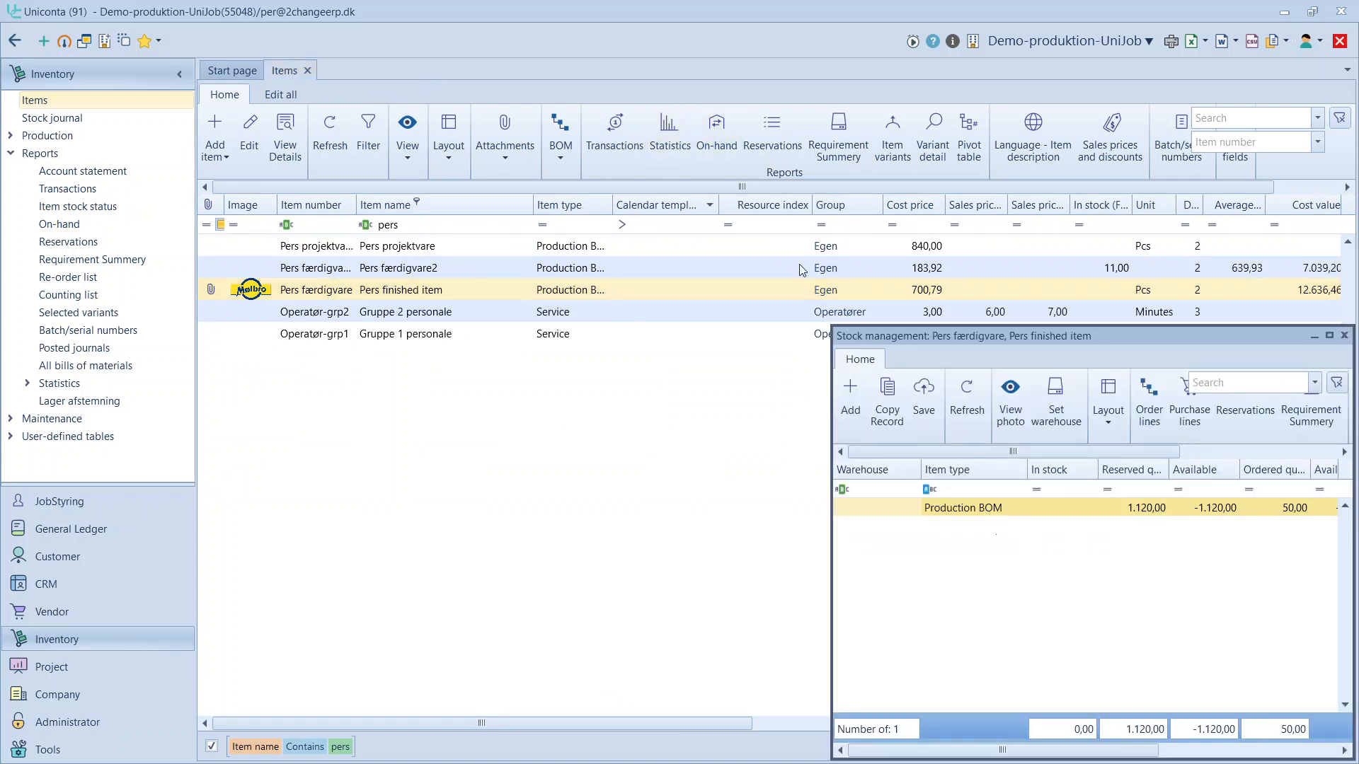
drag(980, 334, 637, 250)
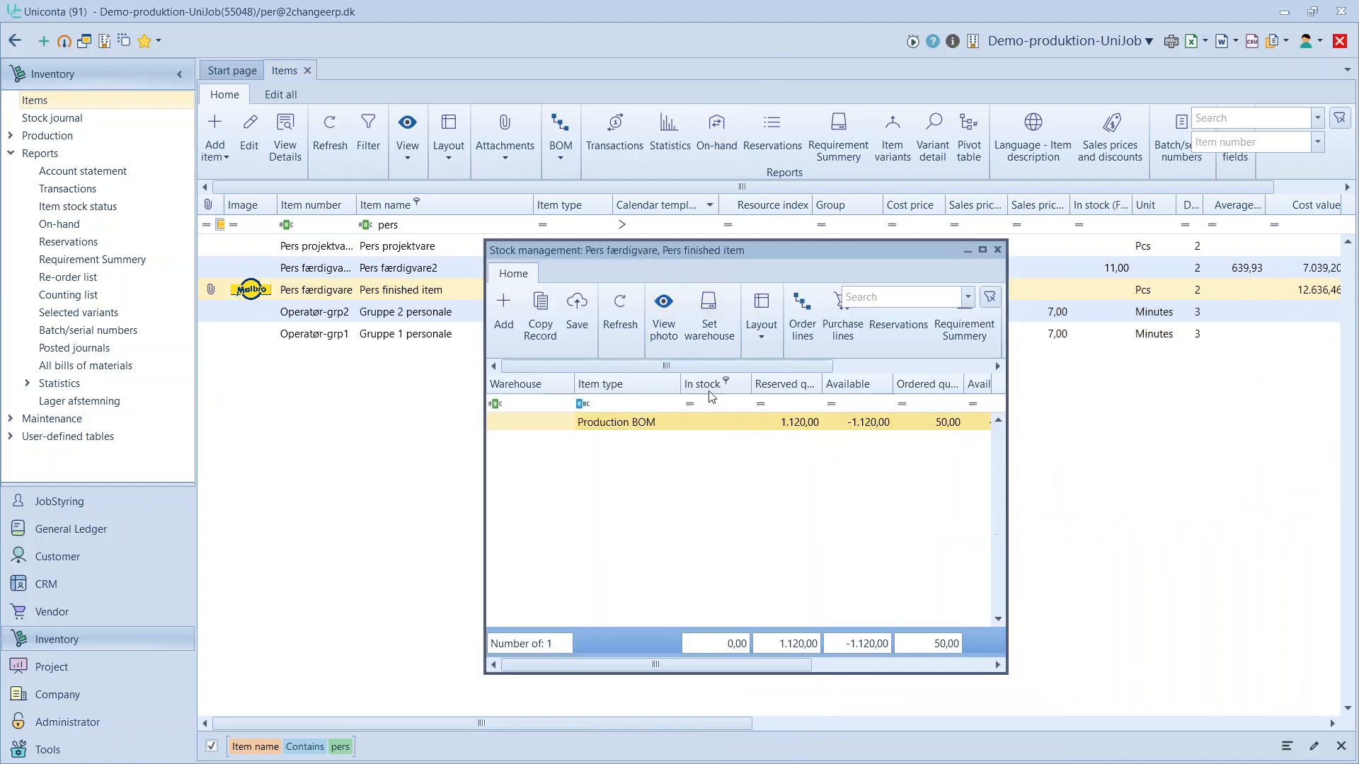
click(728, 423)
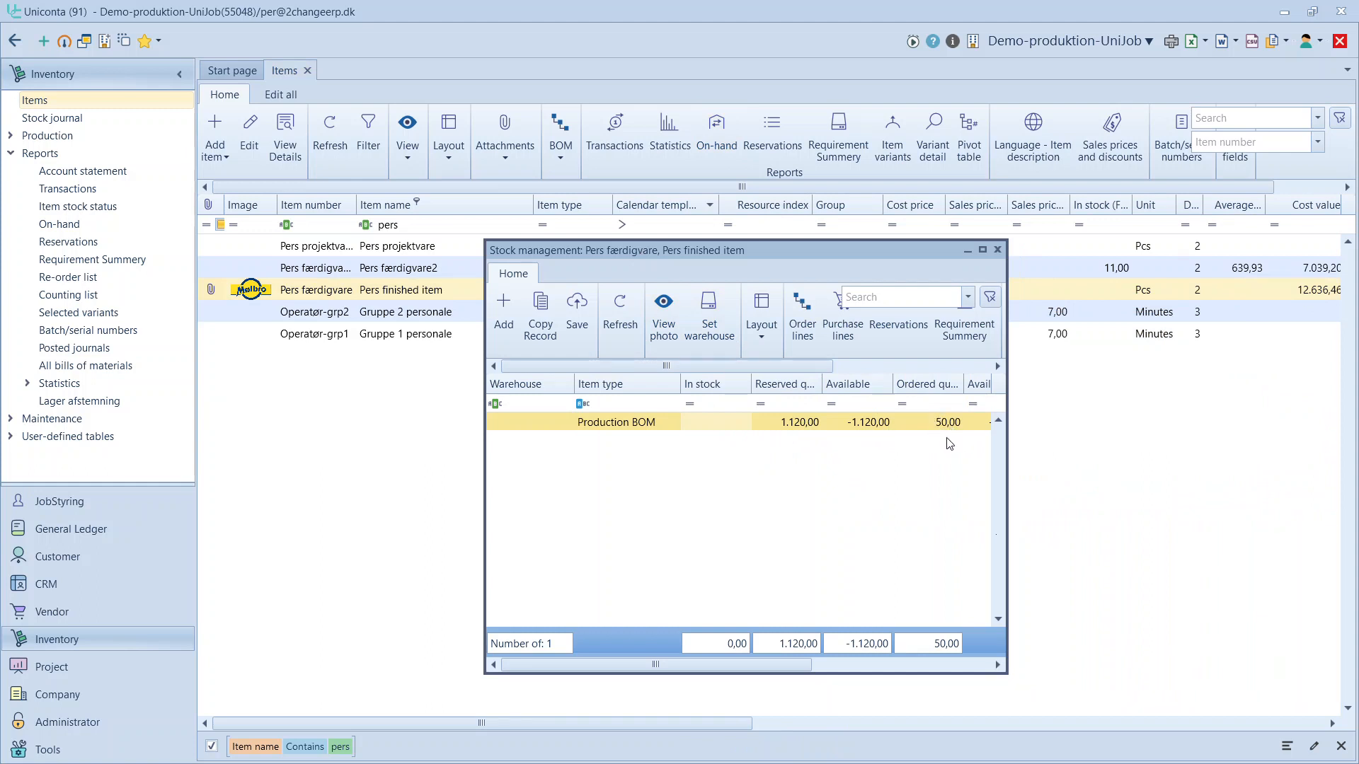
click(997, 250)
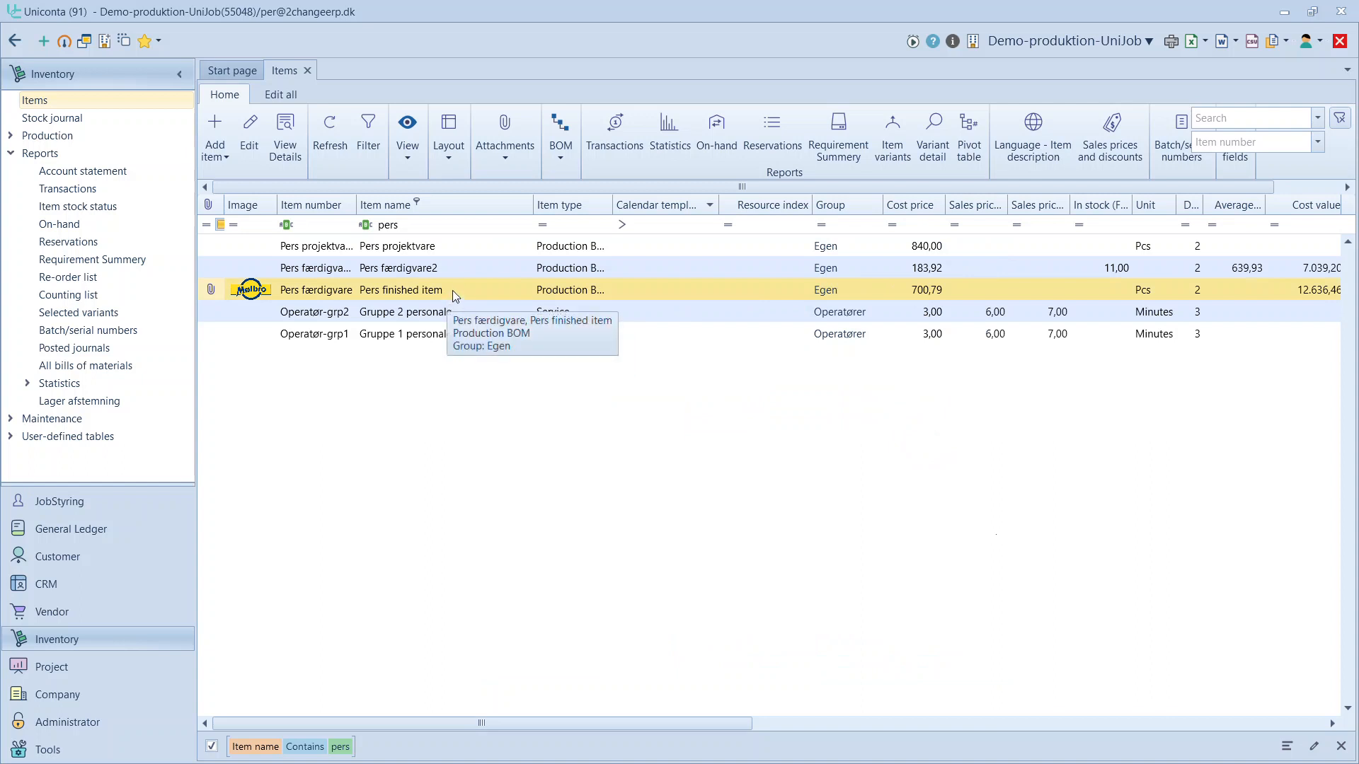
Create a sales order for customer Mølbro Production A/S and save it to continue to its order lines
click(12, 139)
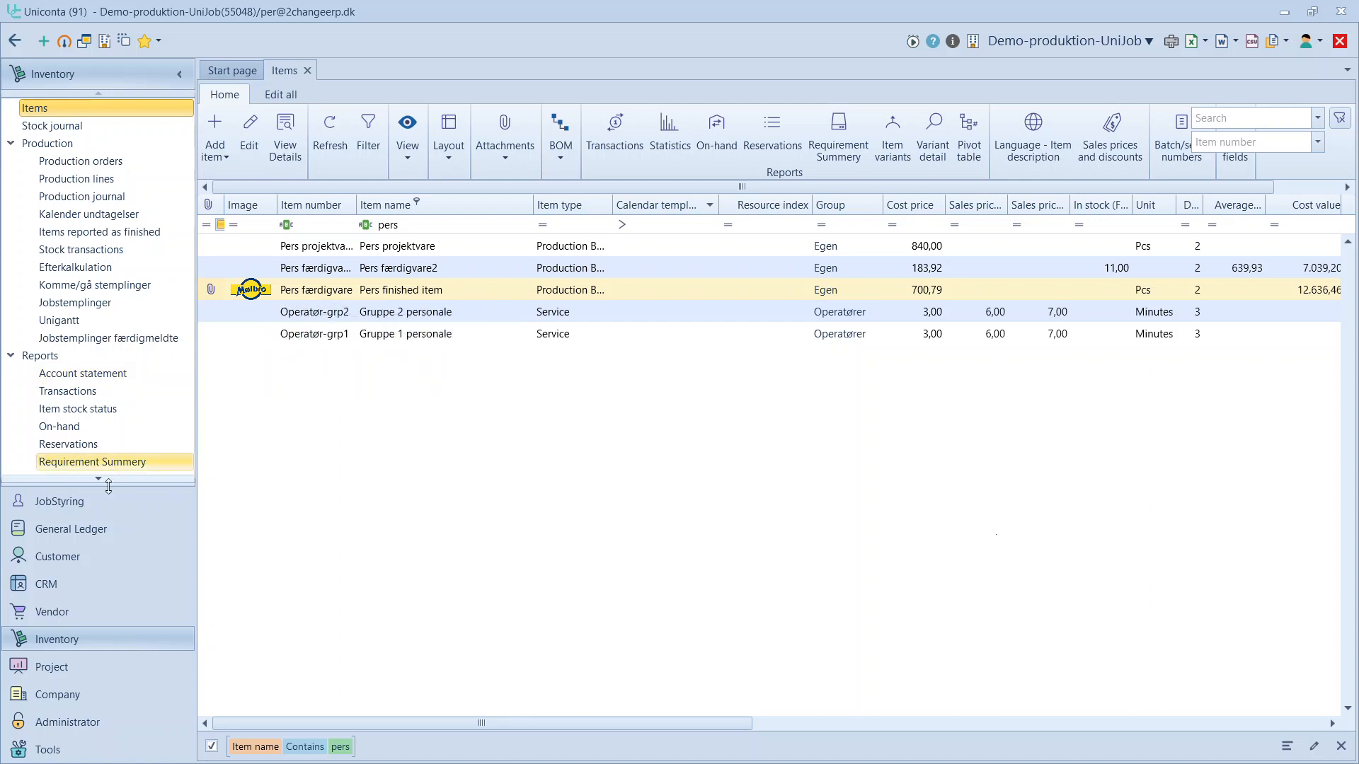
click(57, 556)
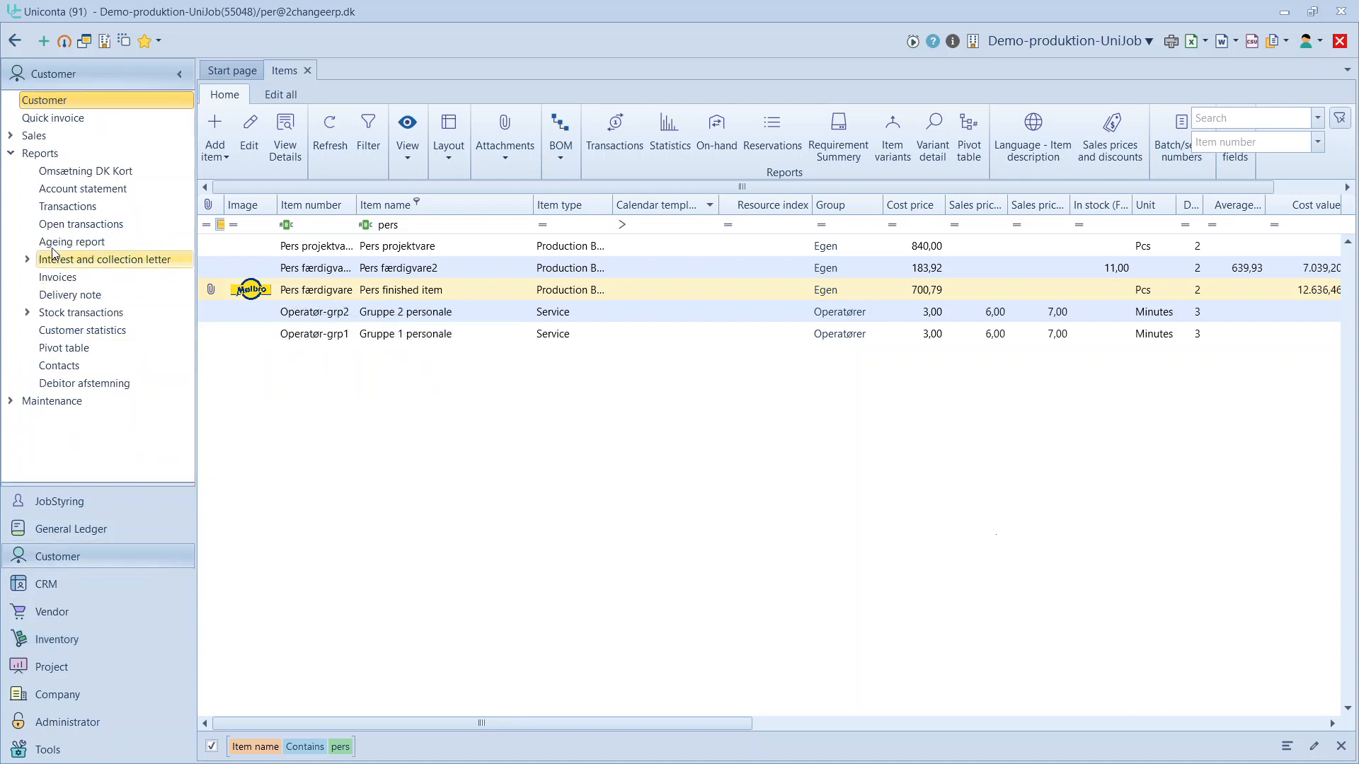
click(11, 135)
click(64, 160)
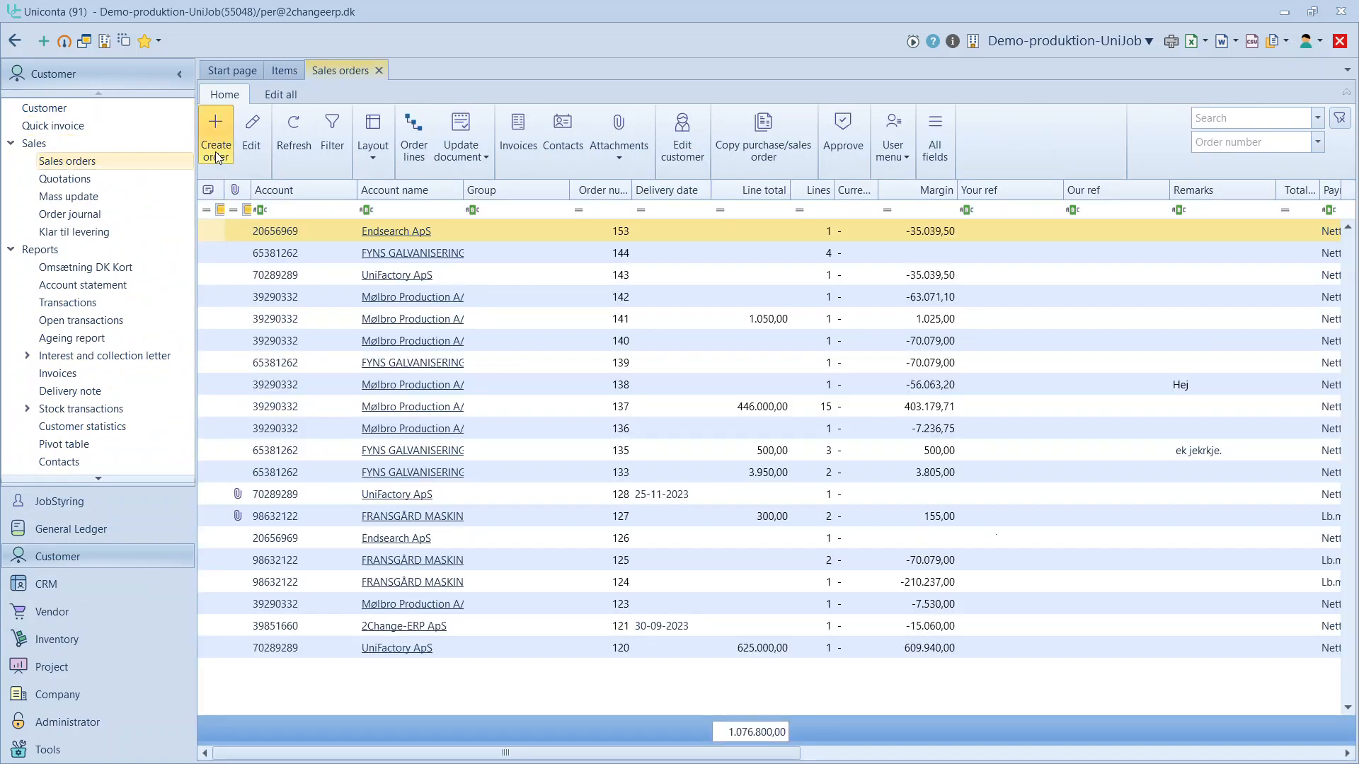
click(216, 152)
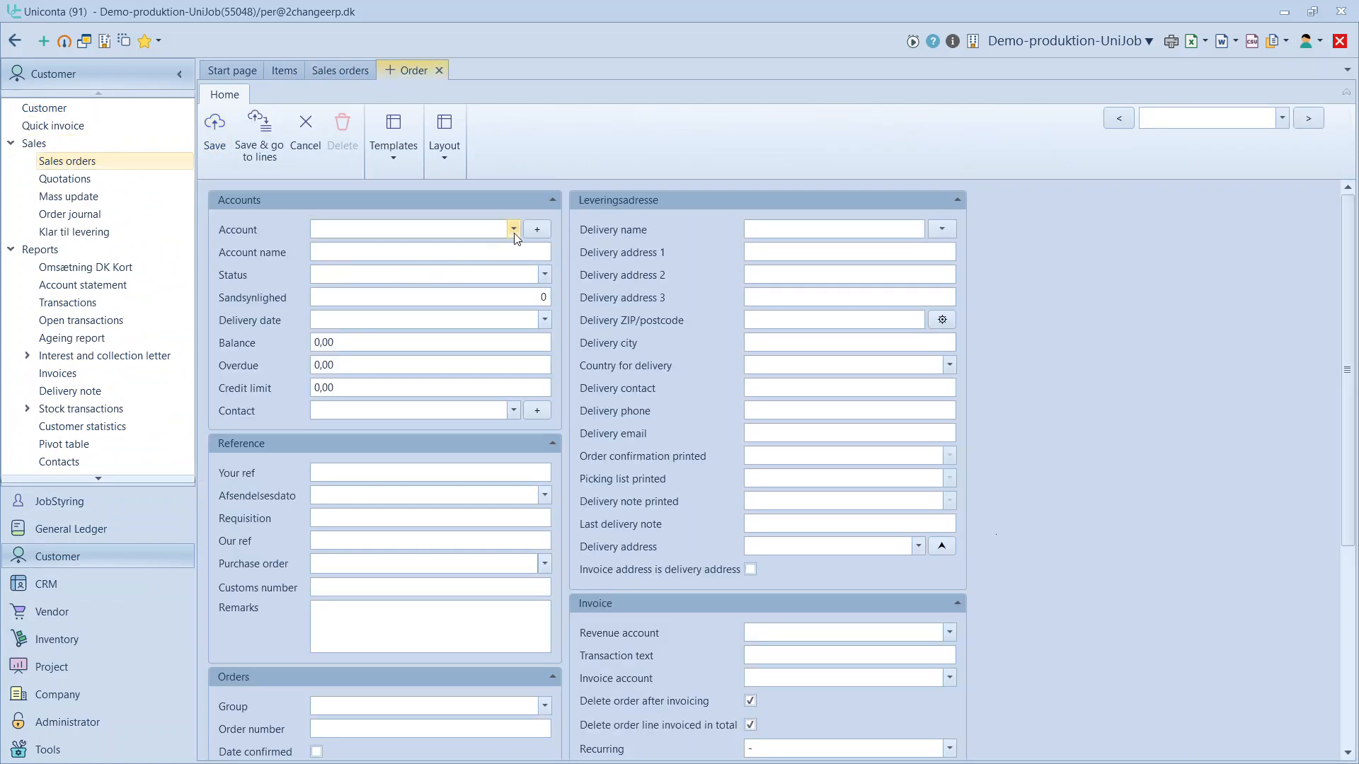
click(519, 231)
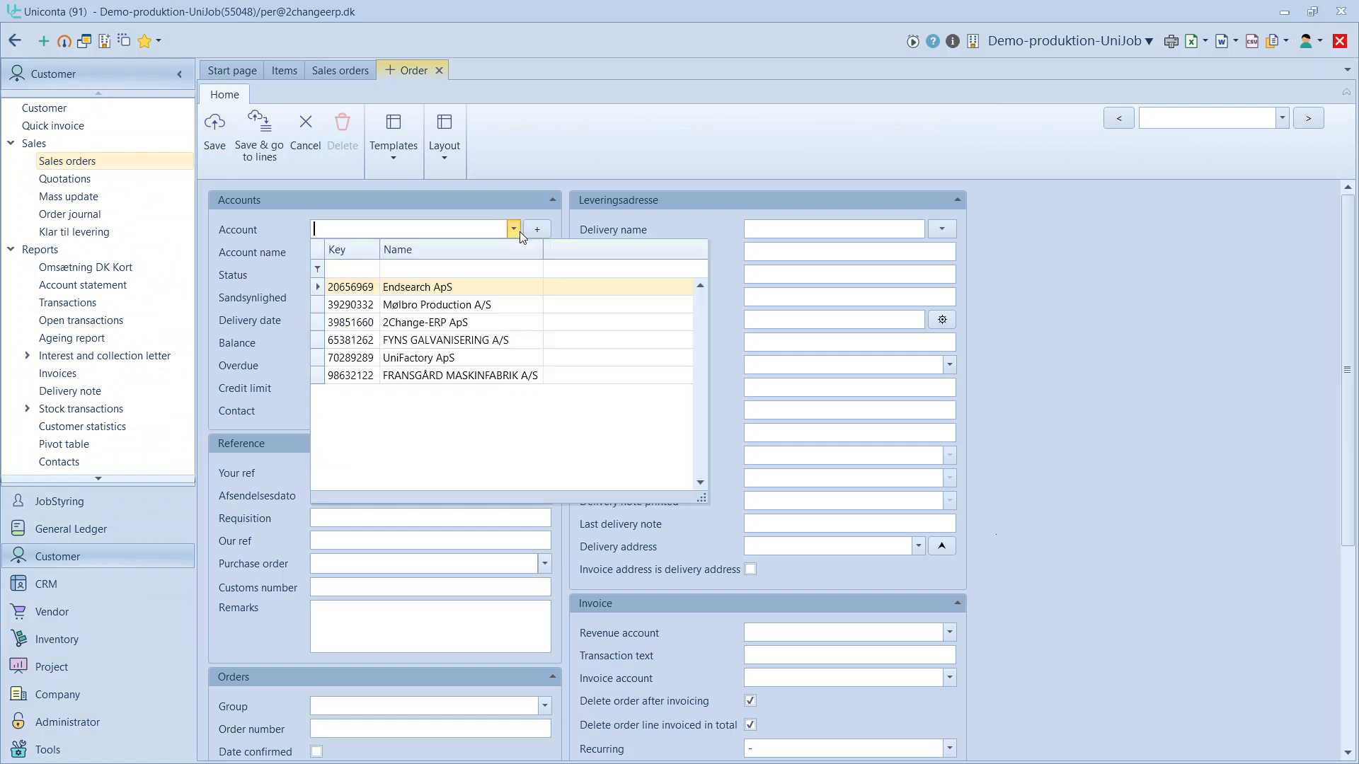
click(448, 305)
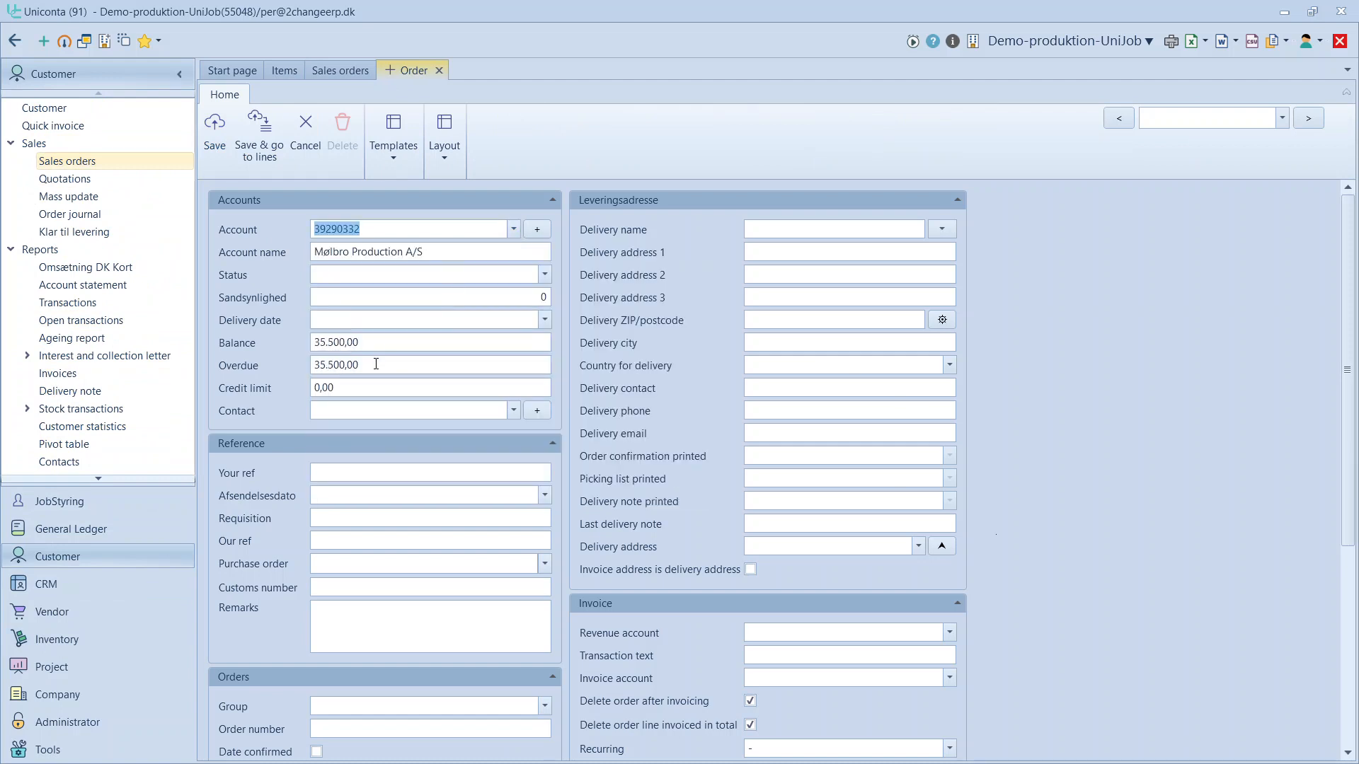
click(315, 321)
click(263, 151)
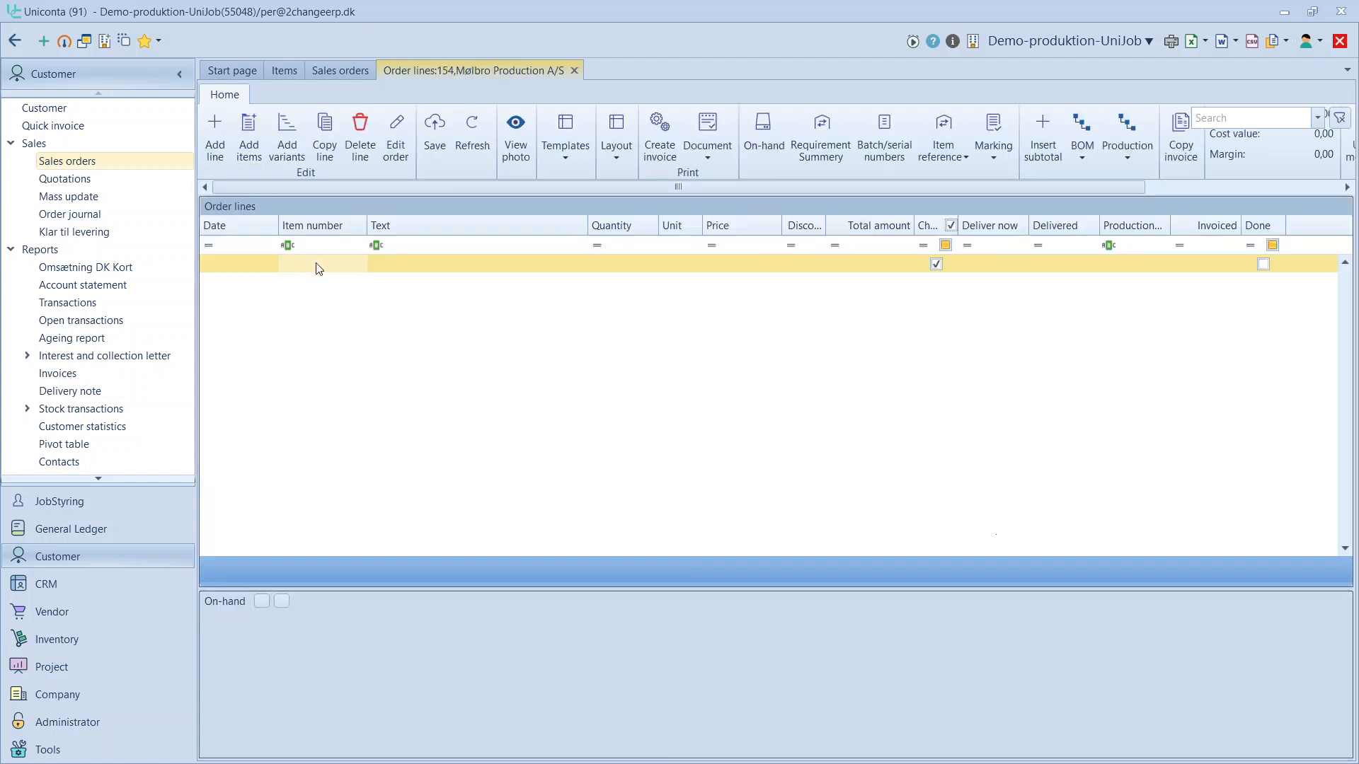
Add an order line for item Pers færdigvare with quantity 50 and save it
text(Per)
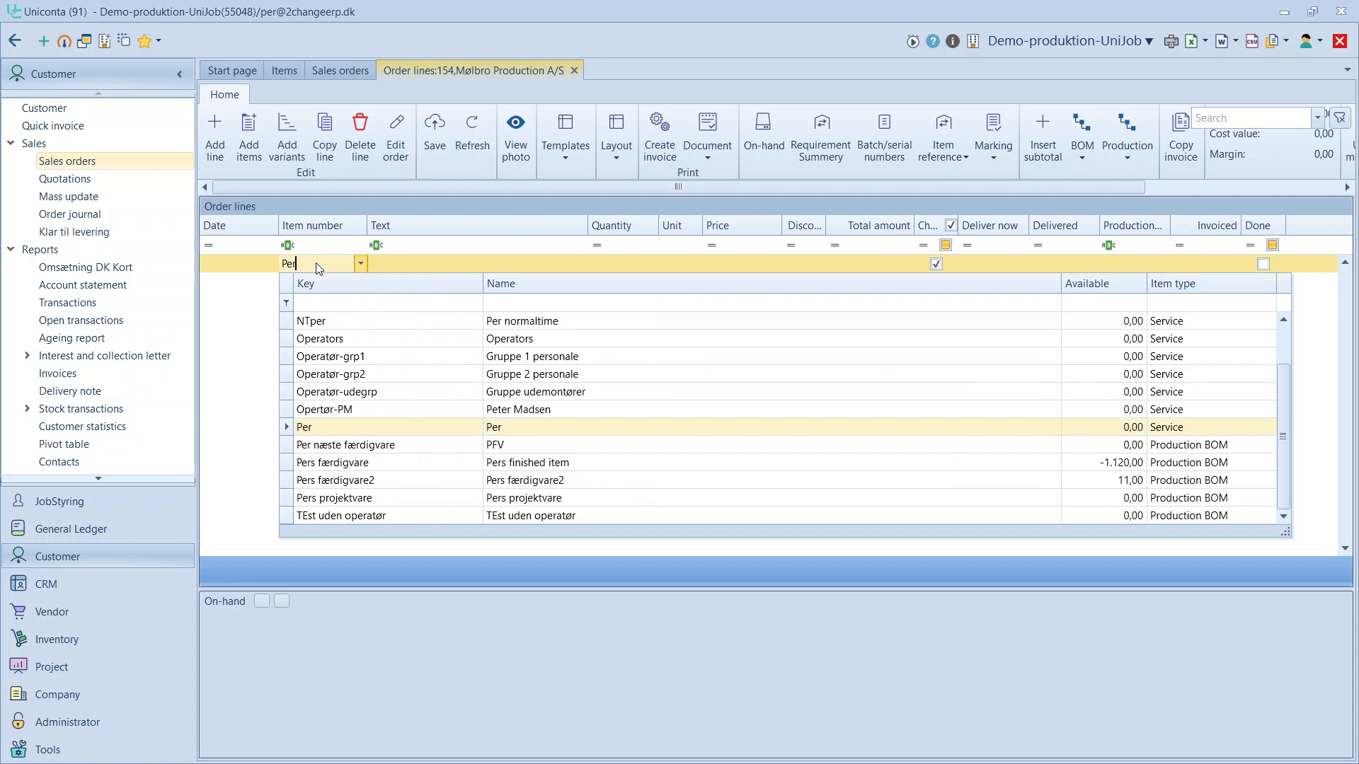
key(Down)
key(Down)
key(Return)
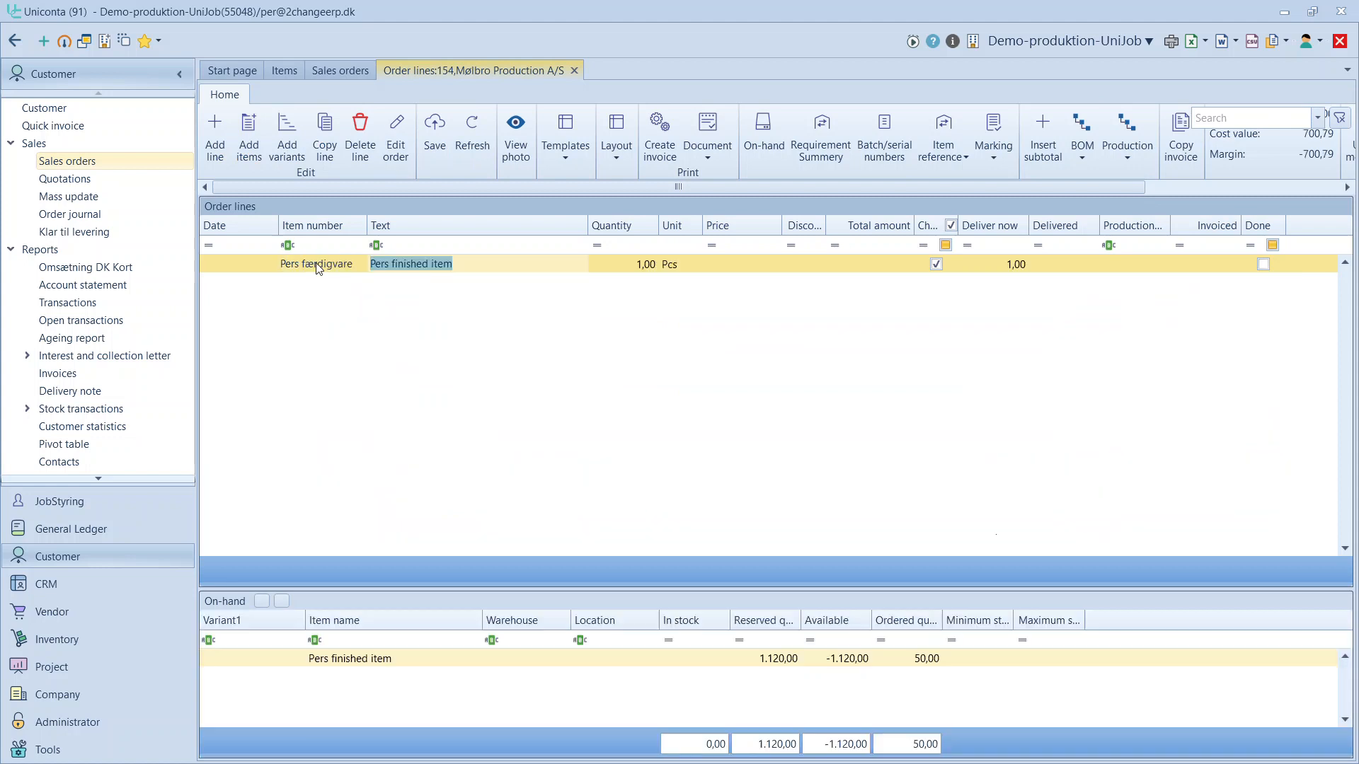
key(Return)
text(50)
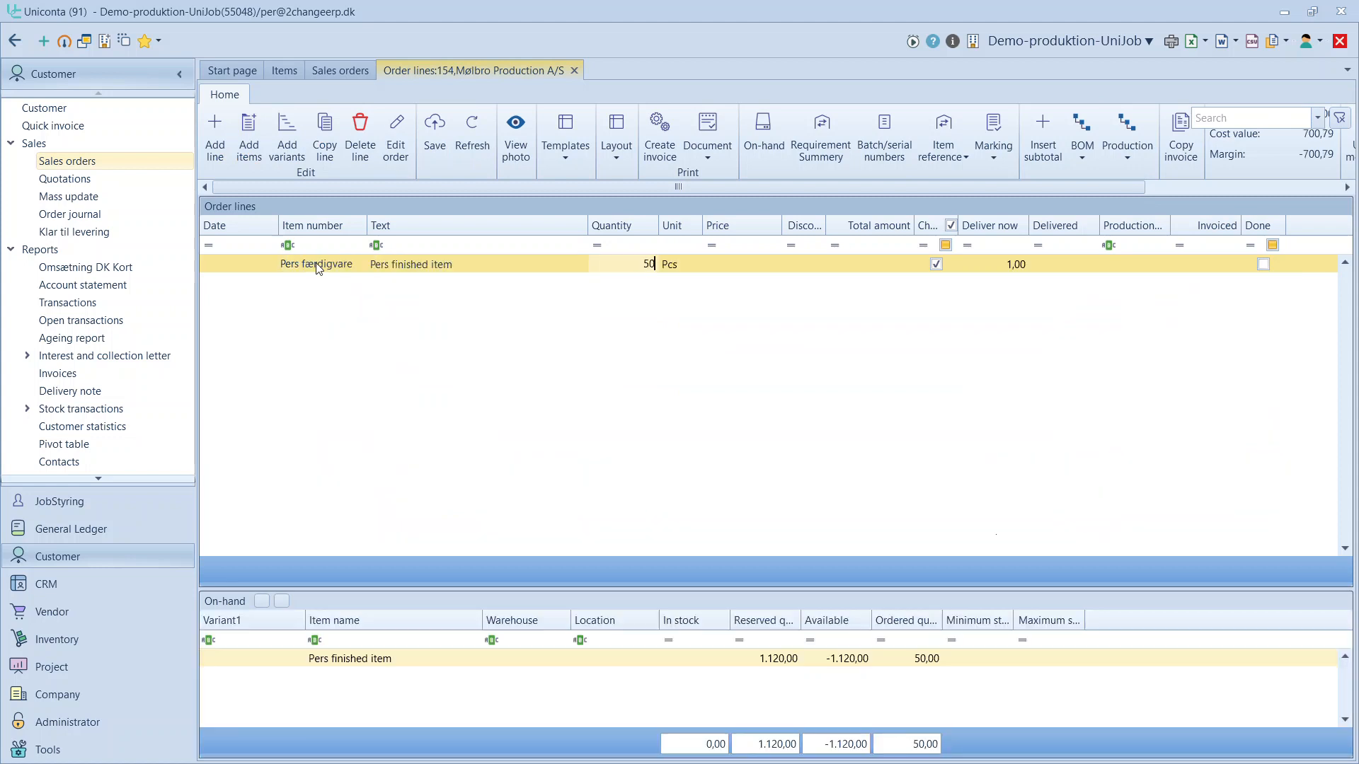
key(Return)
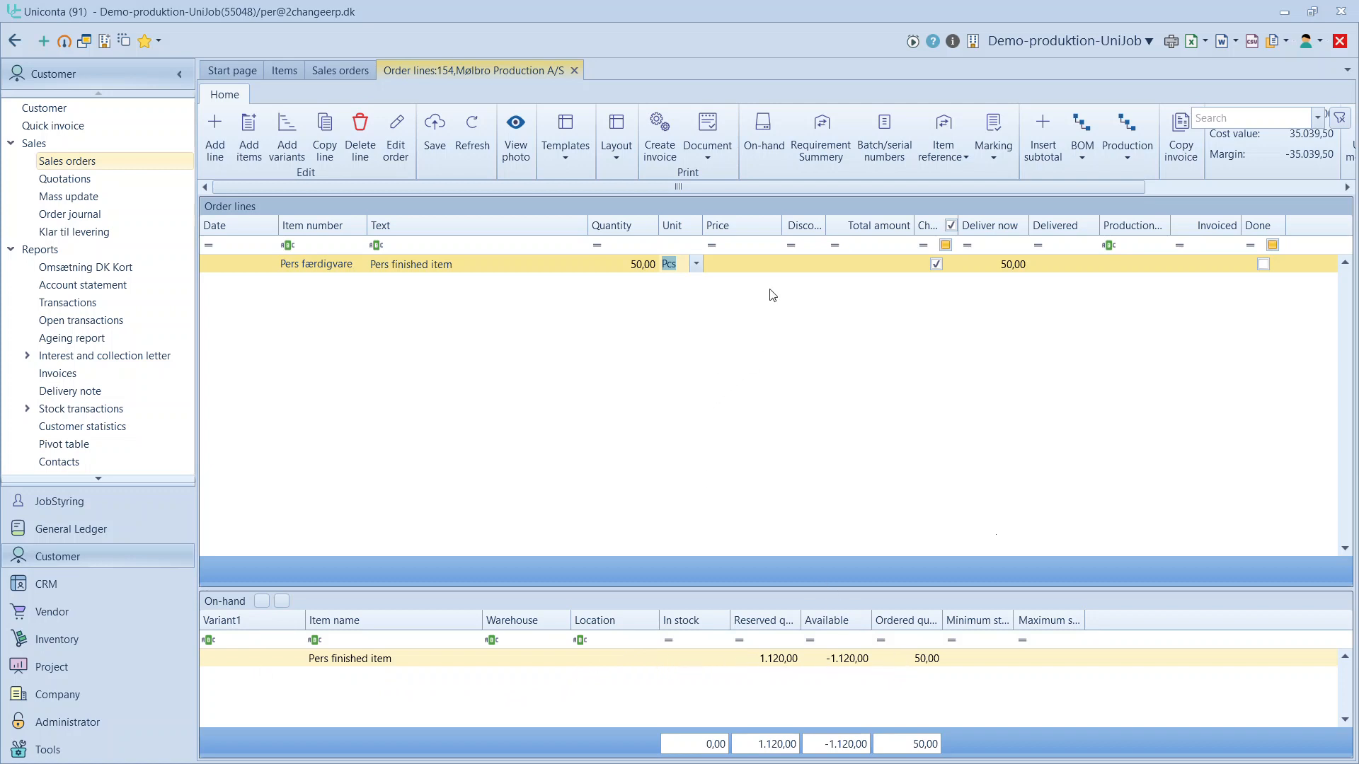
click(434, 146)
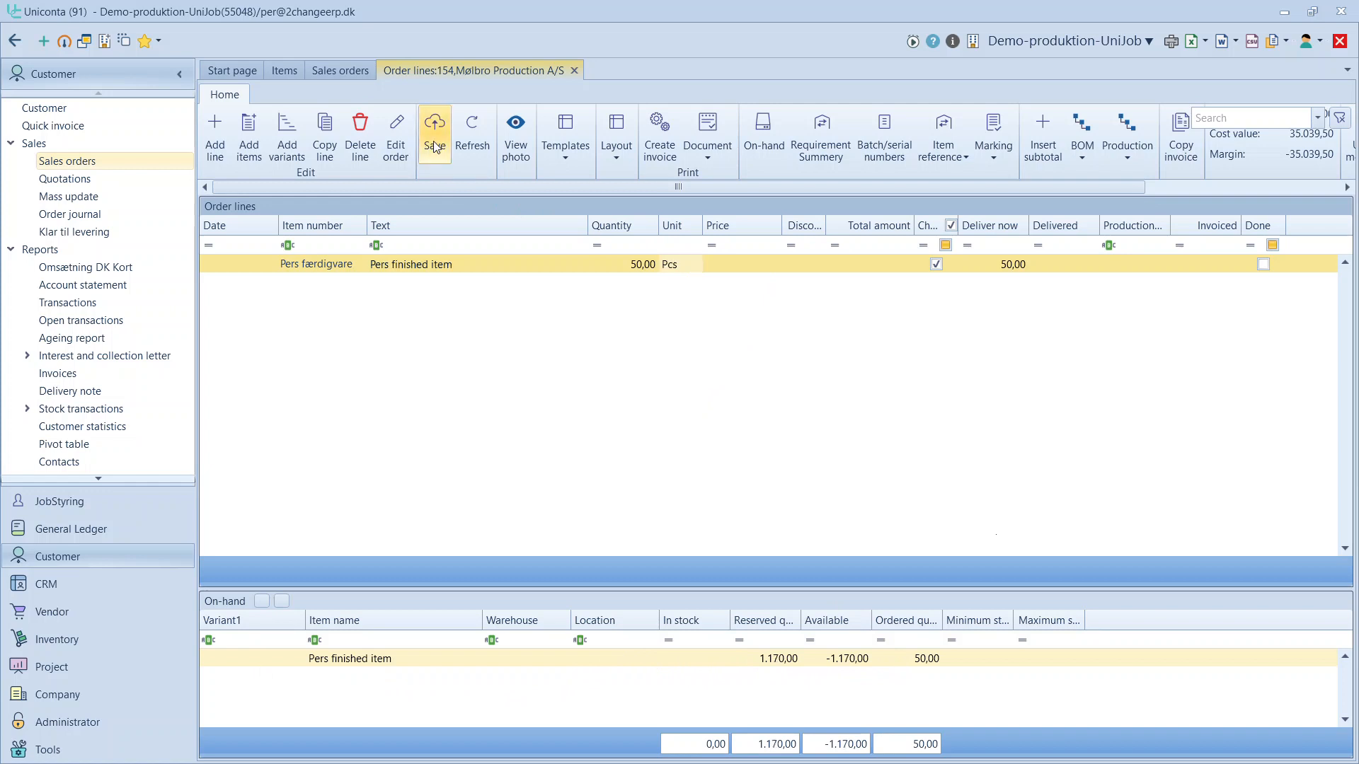
Create the production order from the Pers færdigvare sales order line and confirm its creation
click(1127, 128)
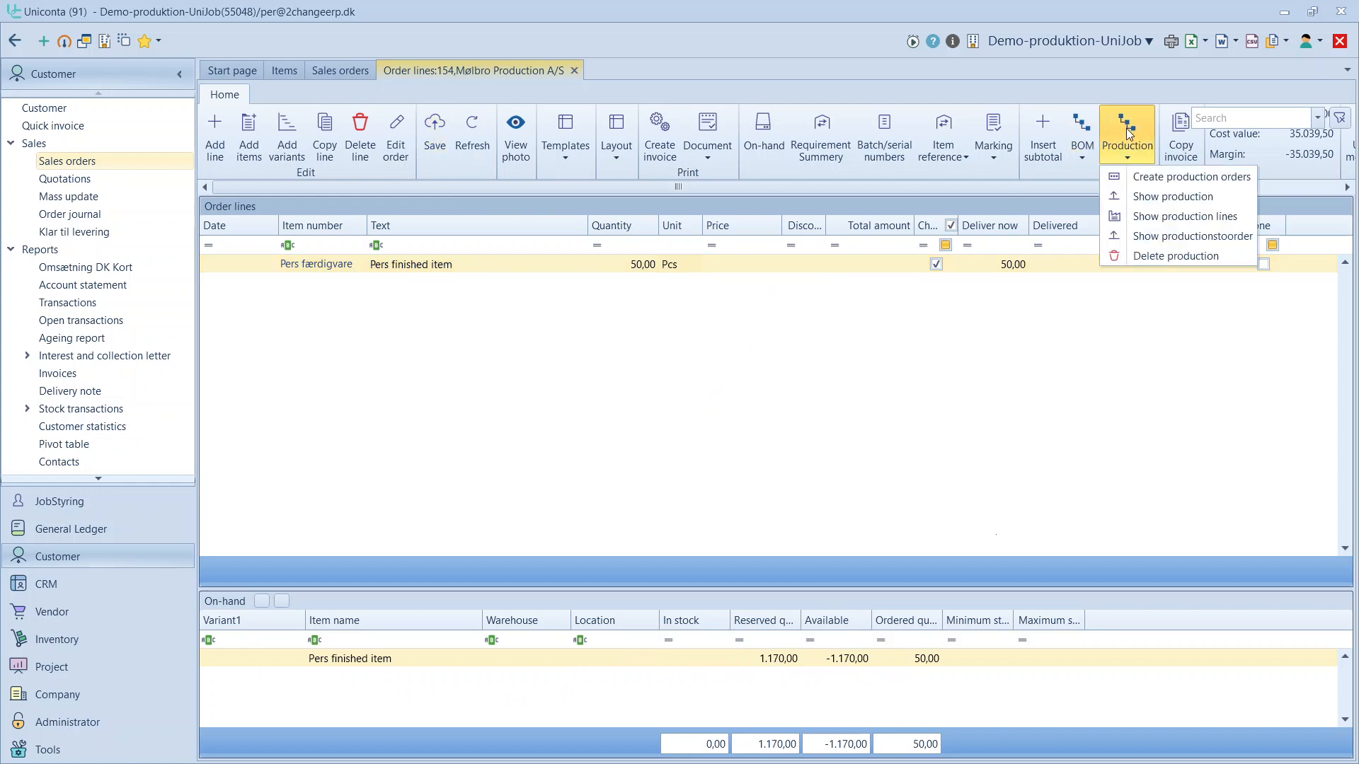
click(1150, 176)
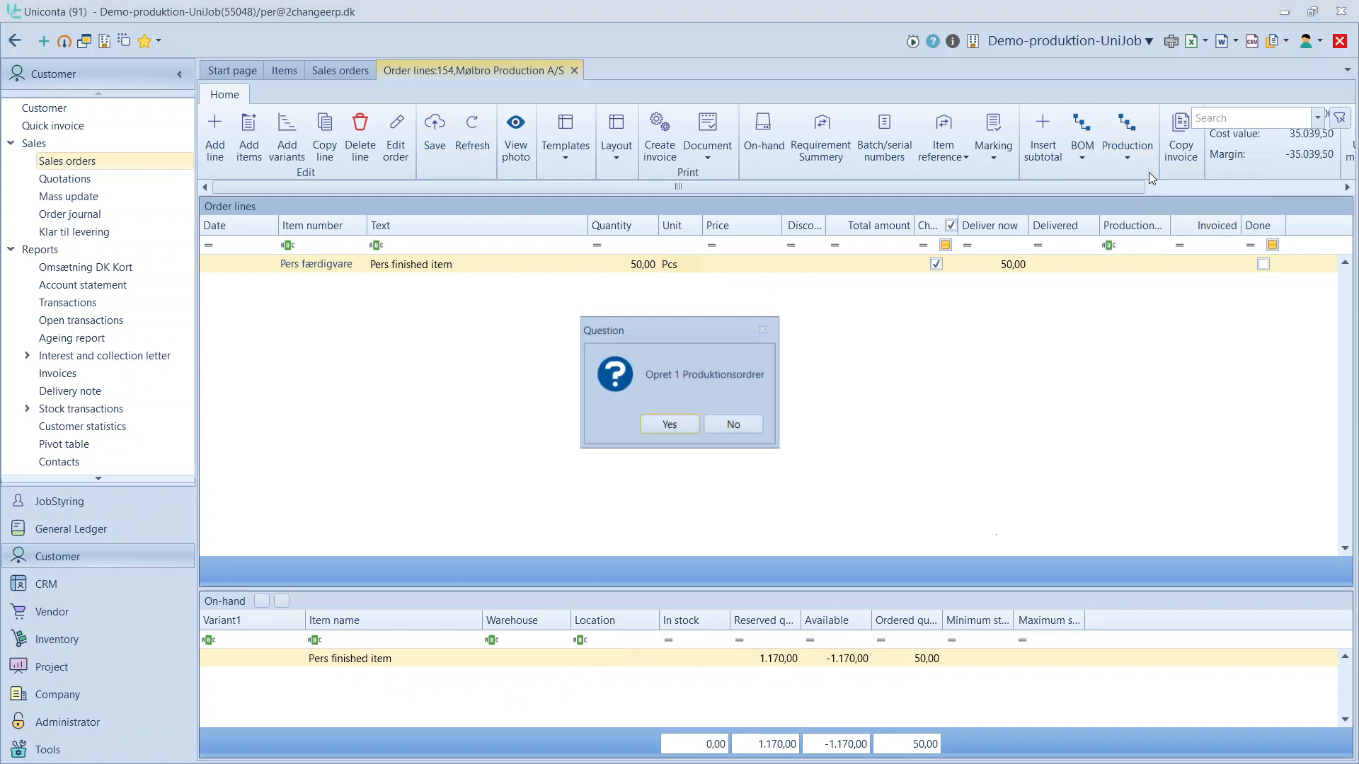
click(673, 424)
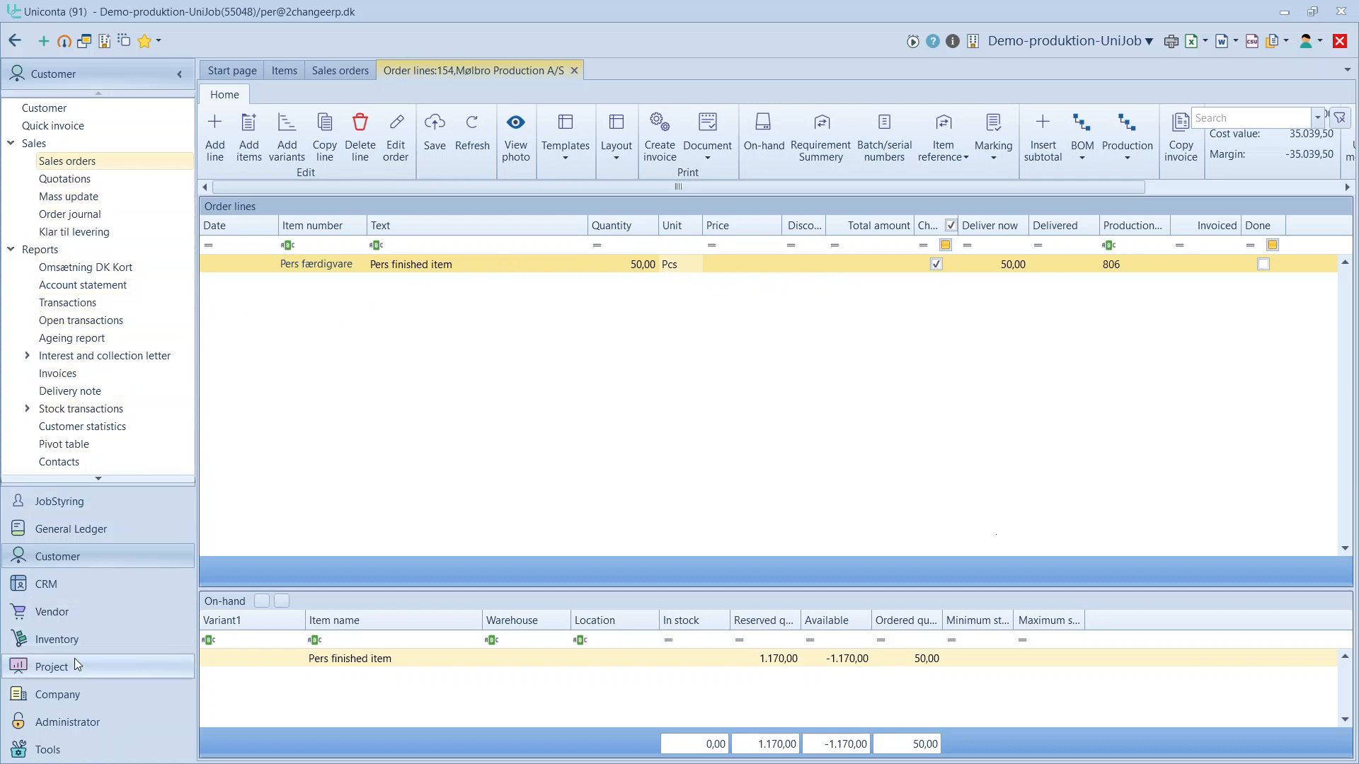
Open the production orders, review the three linked to the new sales order, and widen the DerivedFrom column
click(75, 636)
click(70, 169)
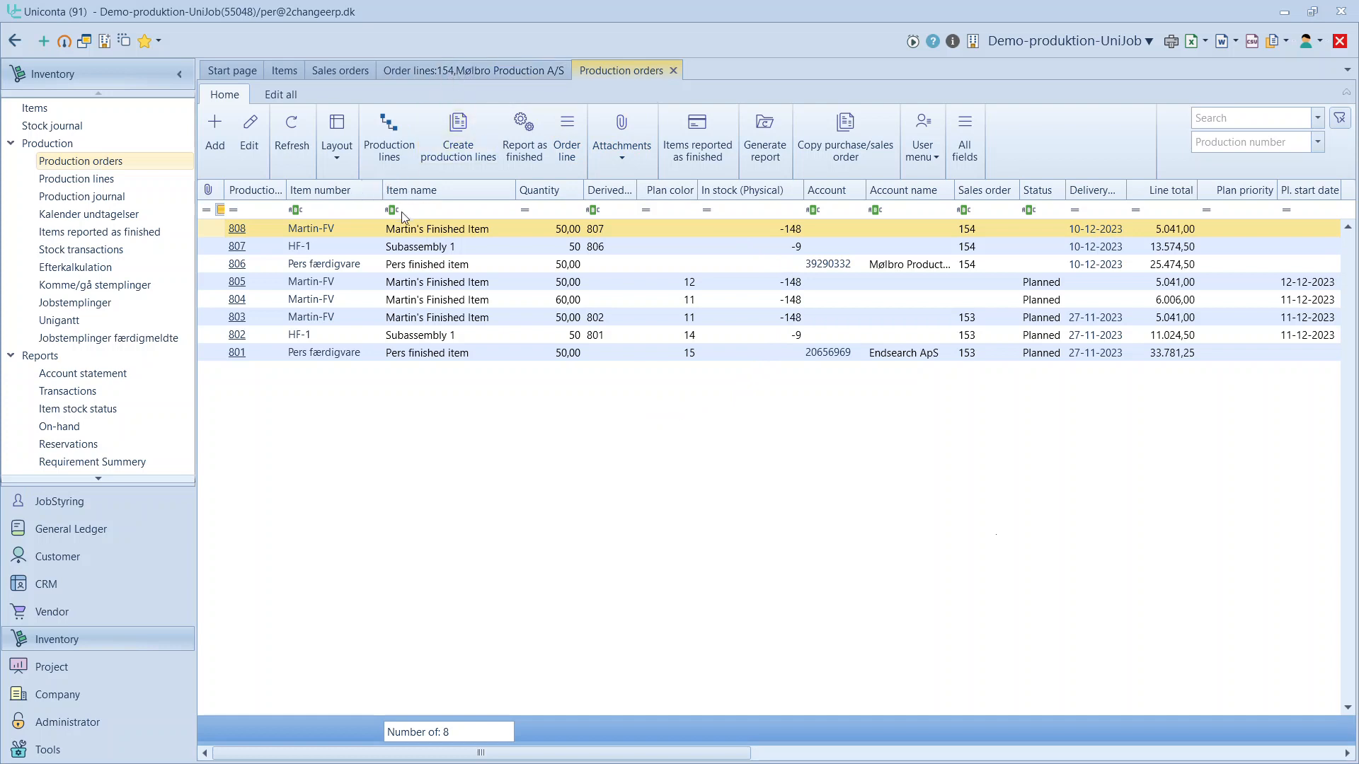
click(986, 264)
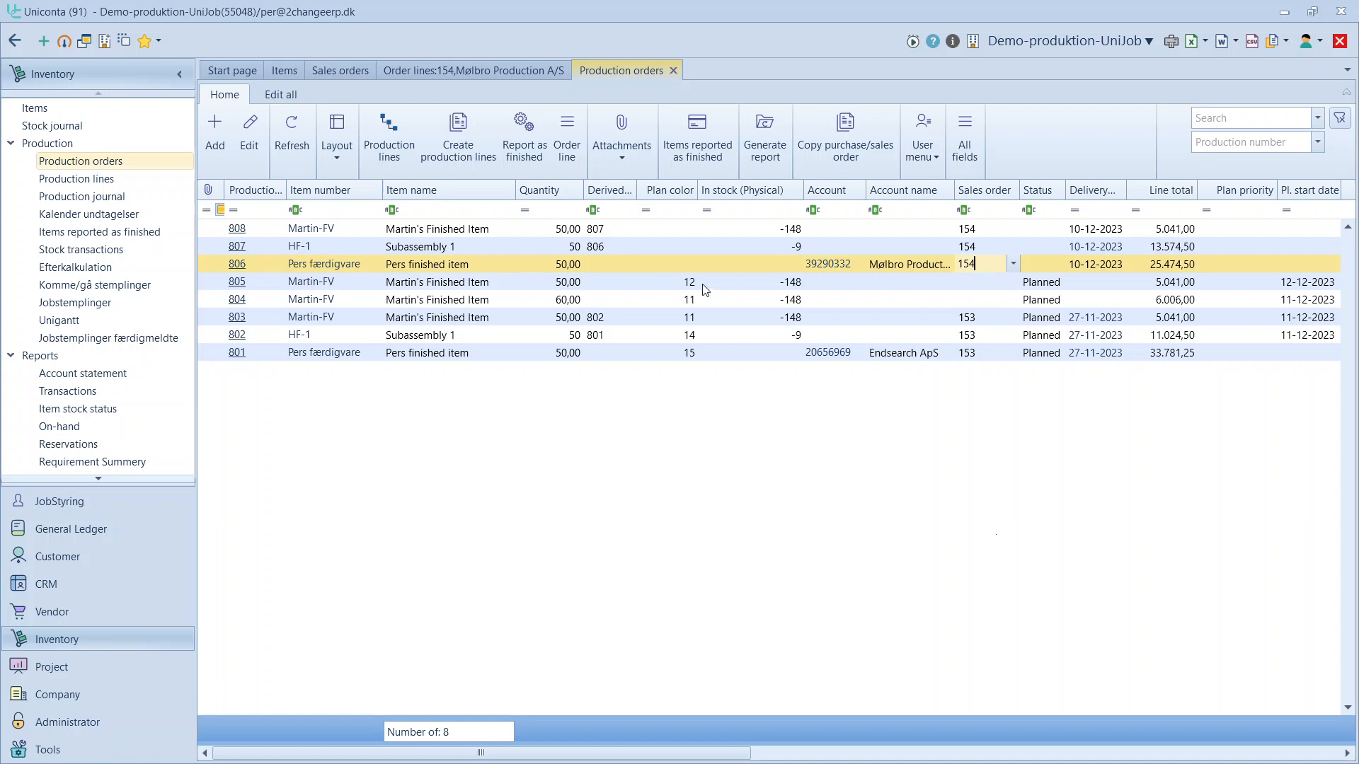
click(347, 251)
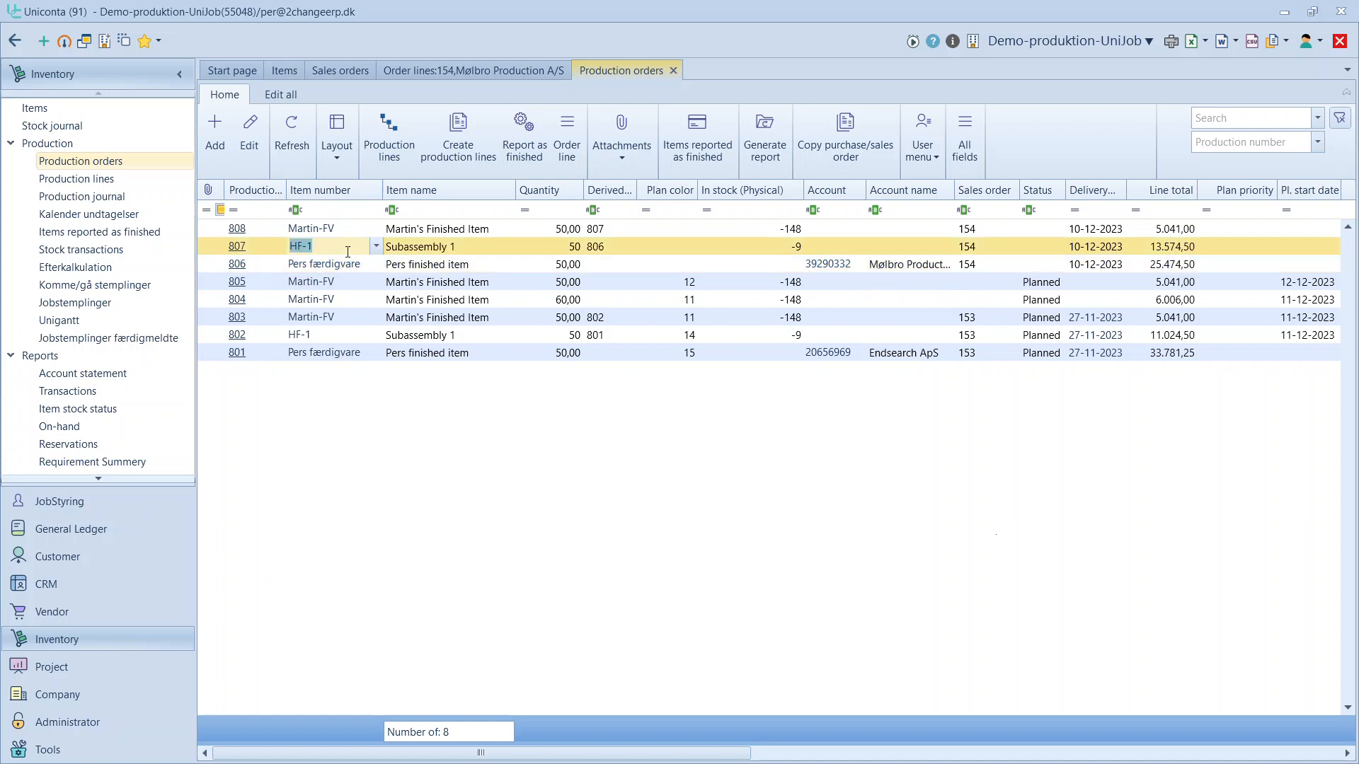
click(419, 230)
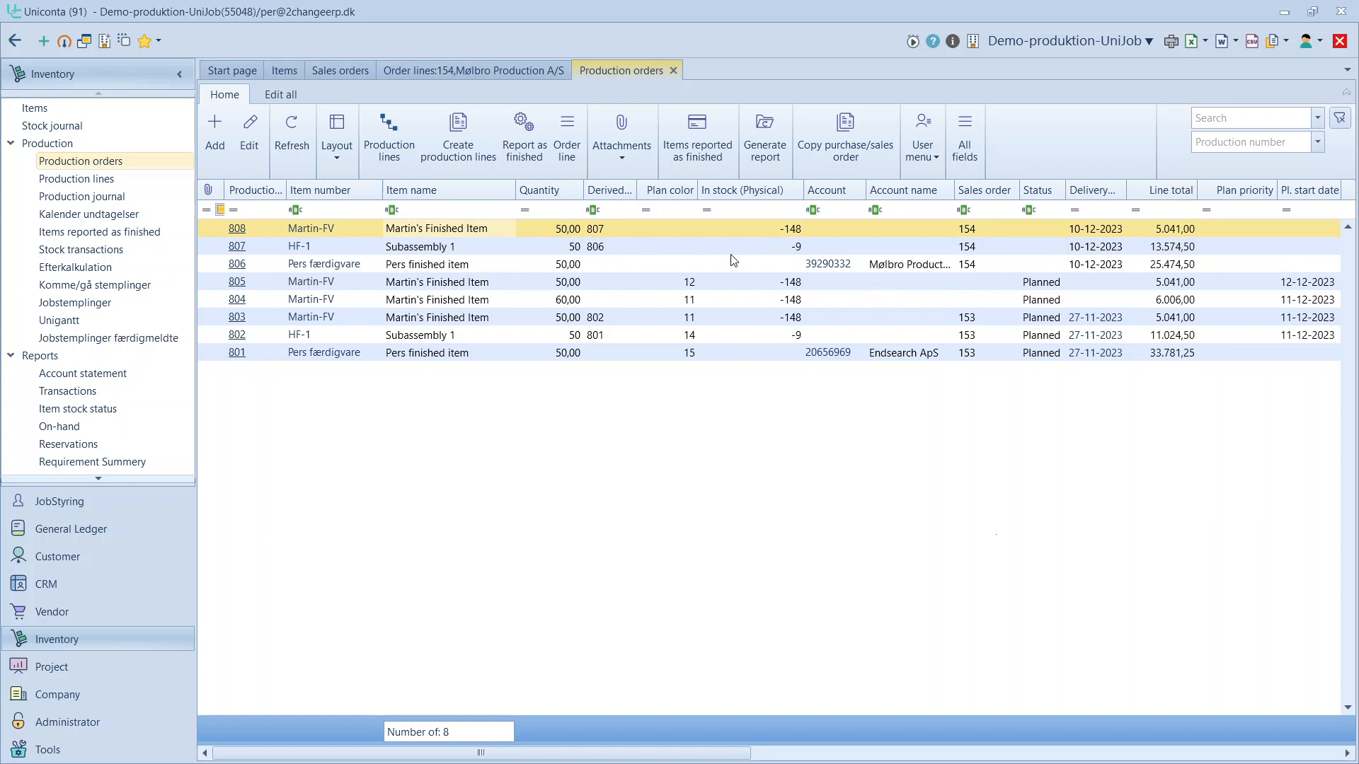
click(659, 268)
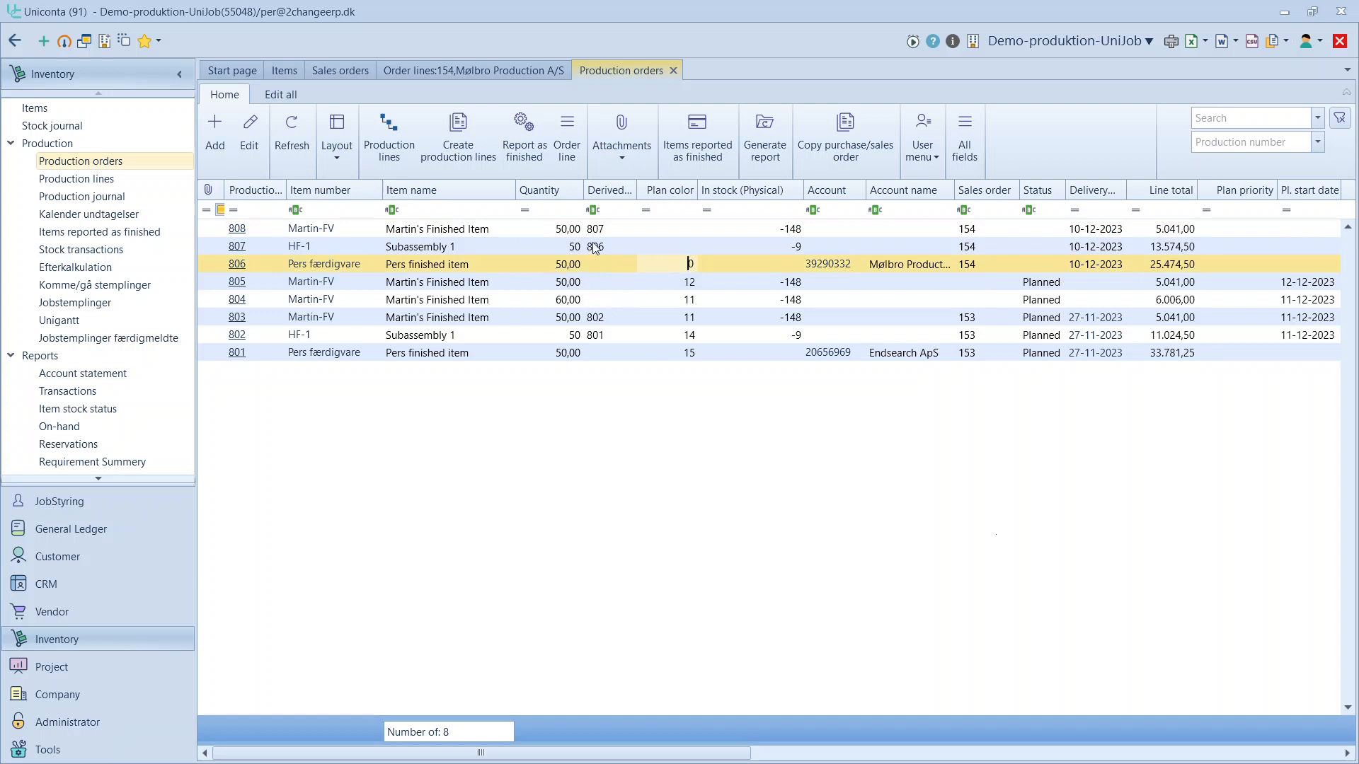
drag(637, 190, 691, 190)
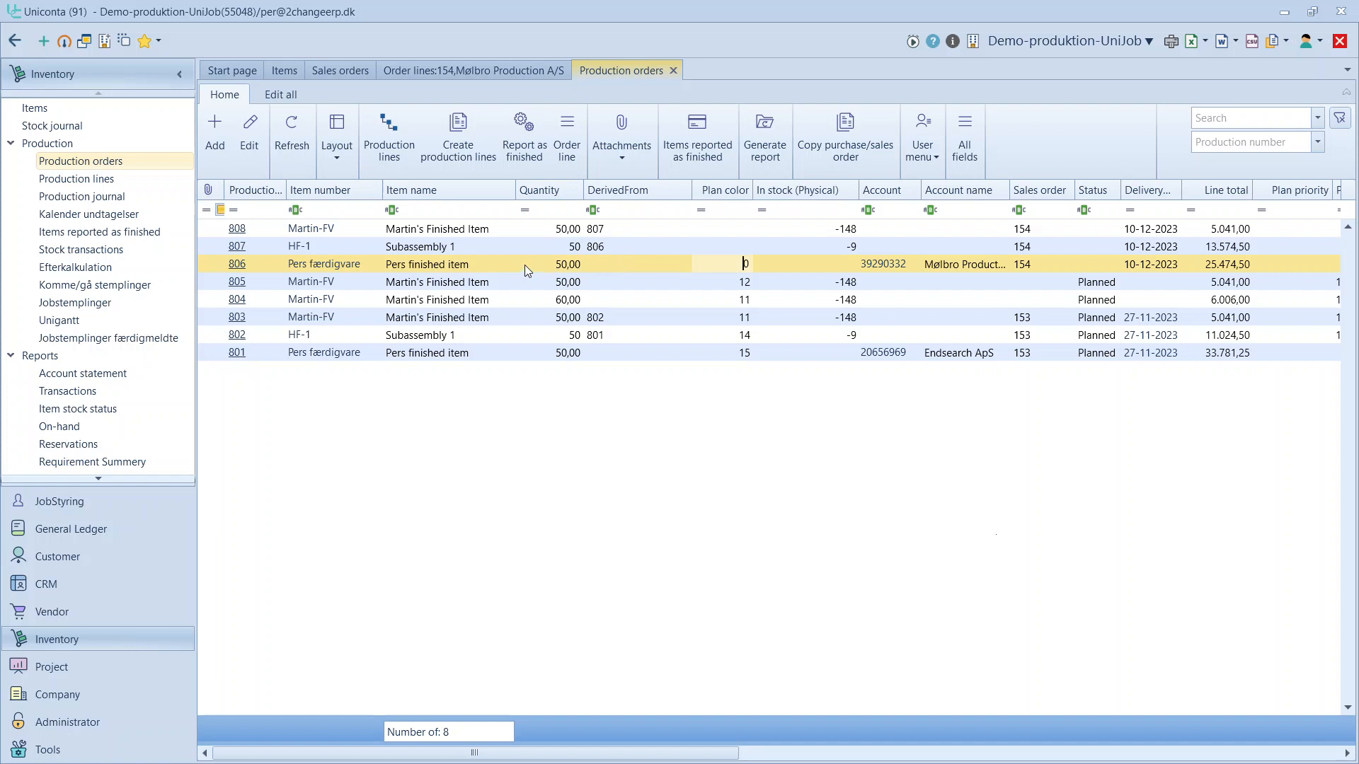
Set the plan color to 13 on the new sales order's three production orders, save, and refresh the list
click(280, 94)
click(215, 138)
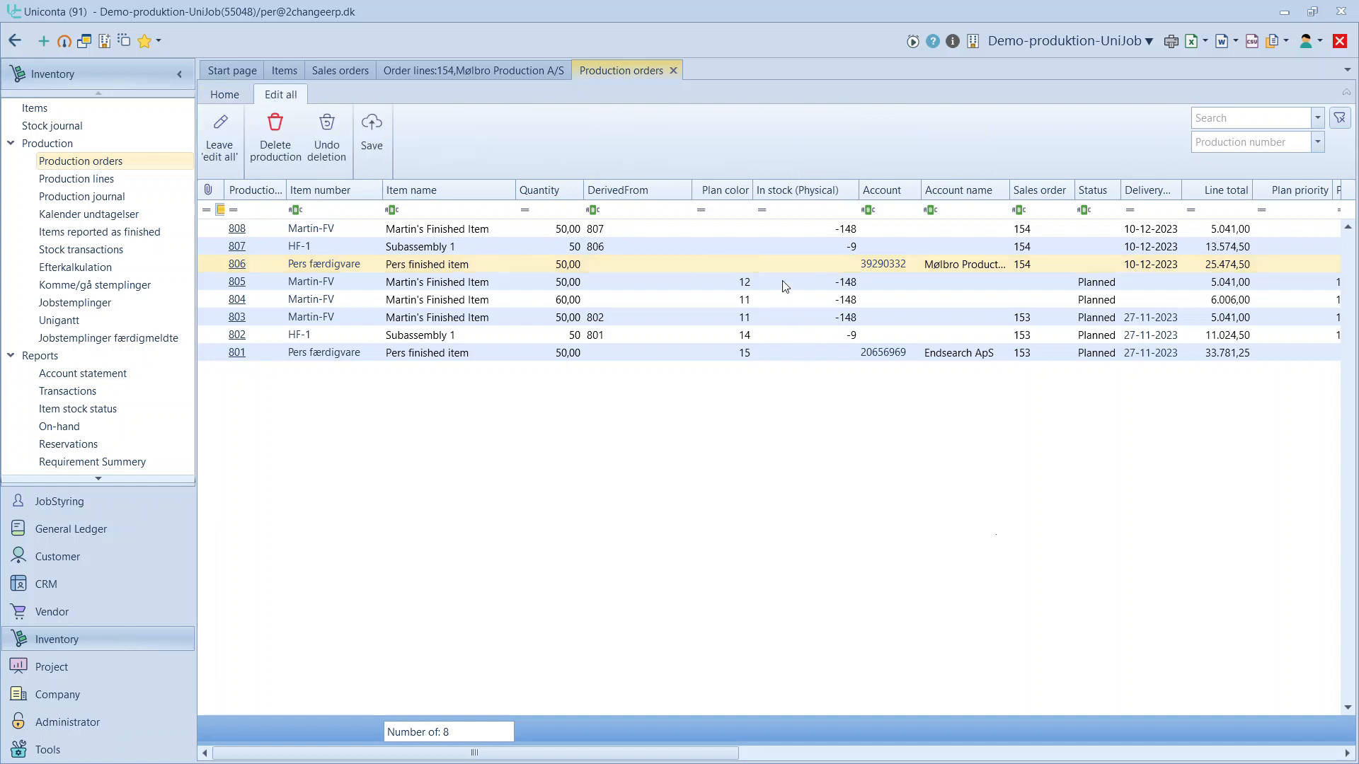
click(732, 231)
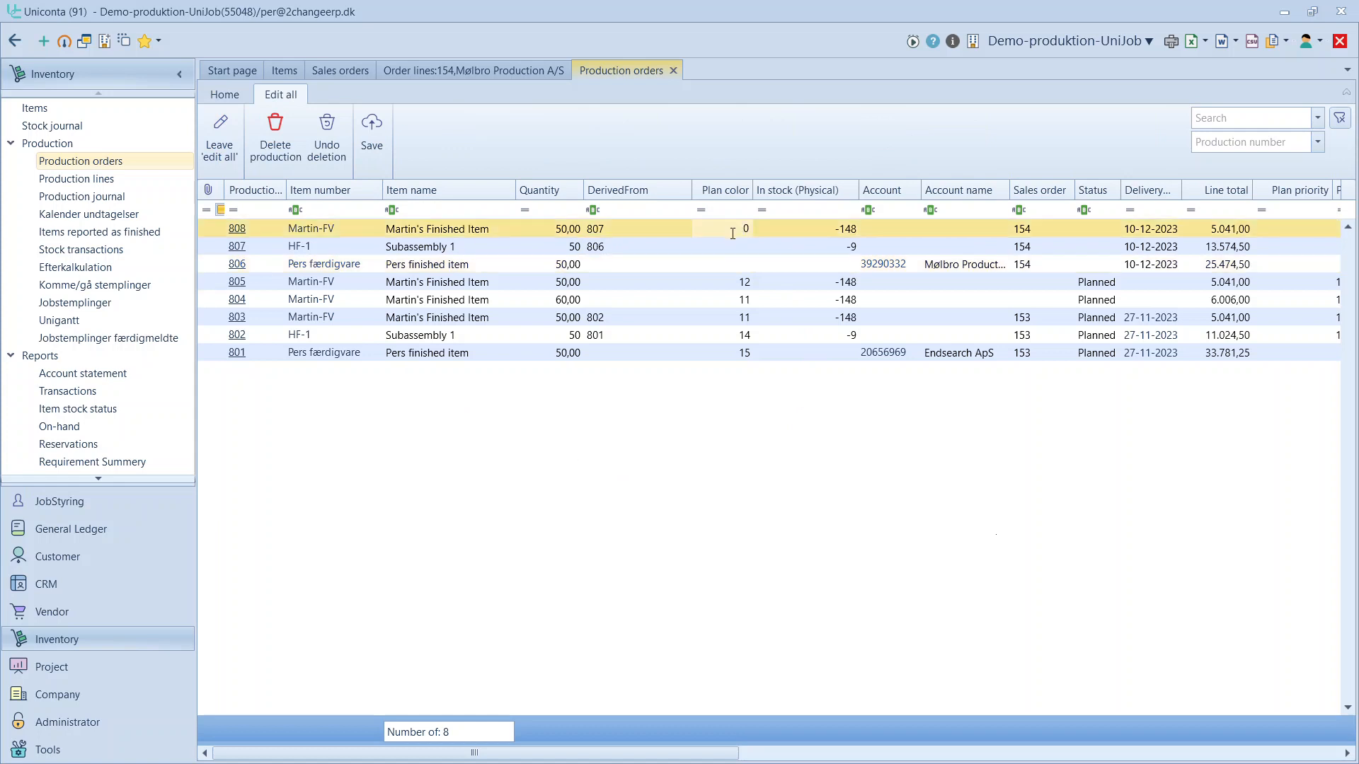
key(Delete)
text(13)
click(738, 248)
text(1)
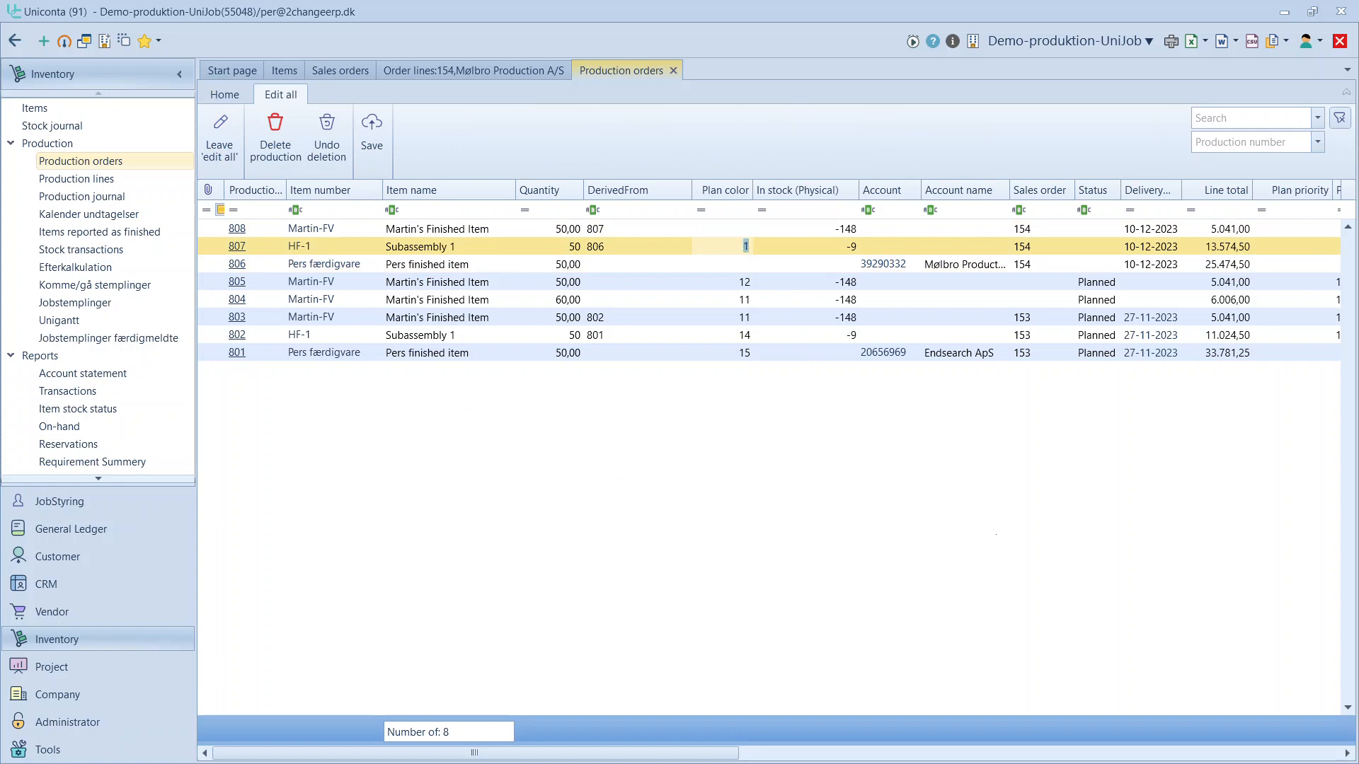
text(3)
key(Return)
click(737, 248)
click(372, 135)
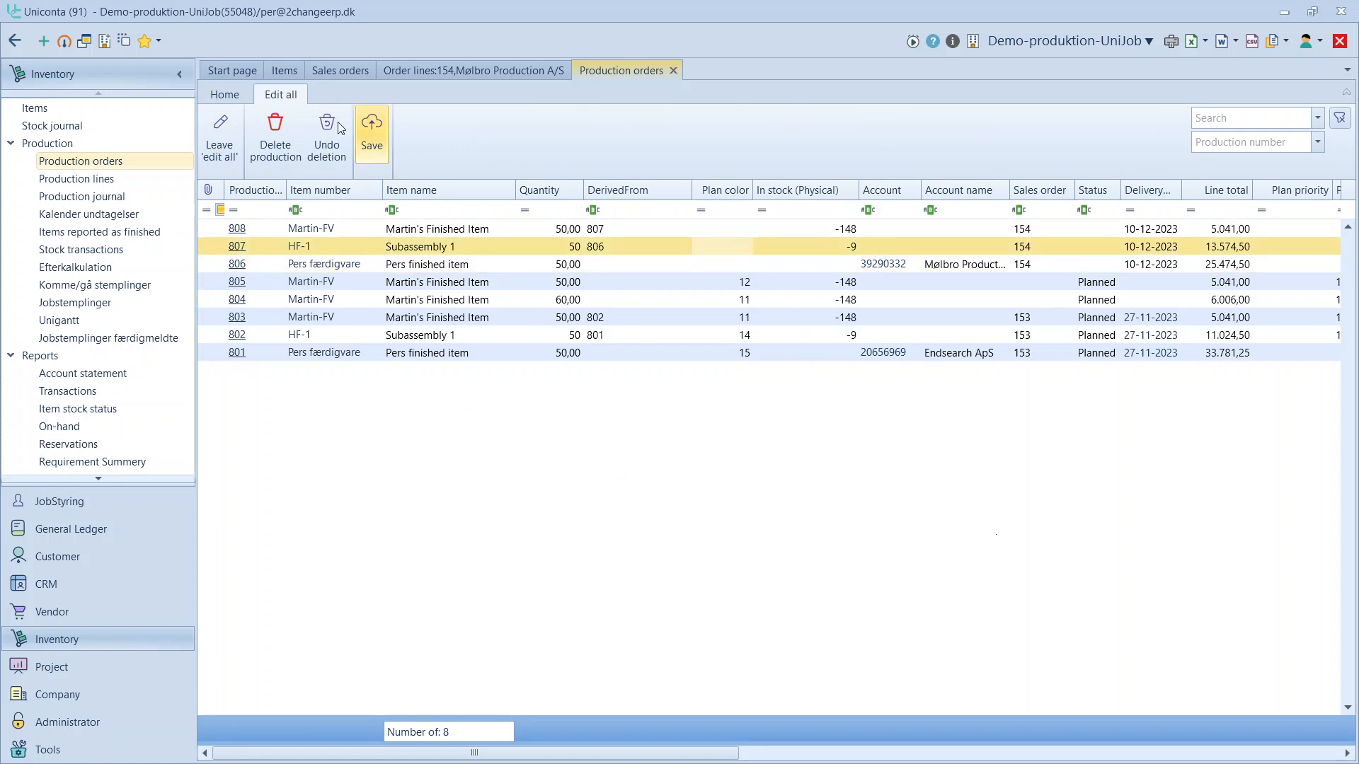
click(237, 98)
click(280, 145)
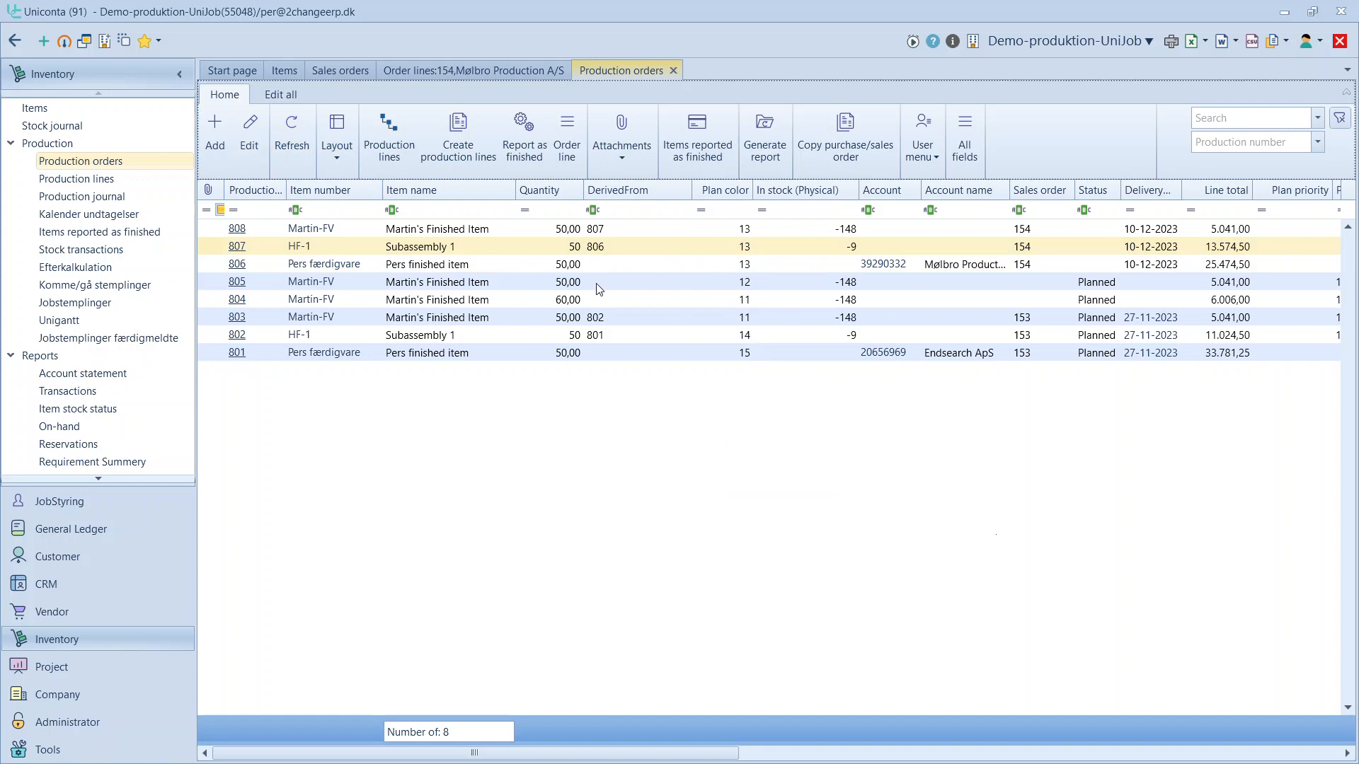
Switch to Unigantt's Productions overview in the browser and refresh it to load the new production orders
key(alt+Tab)
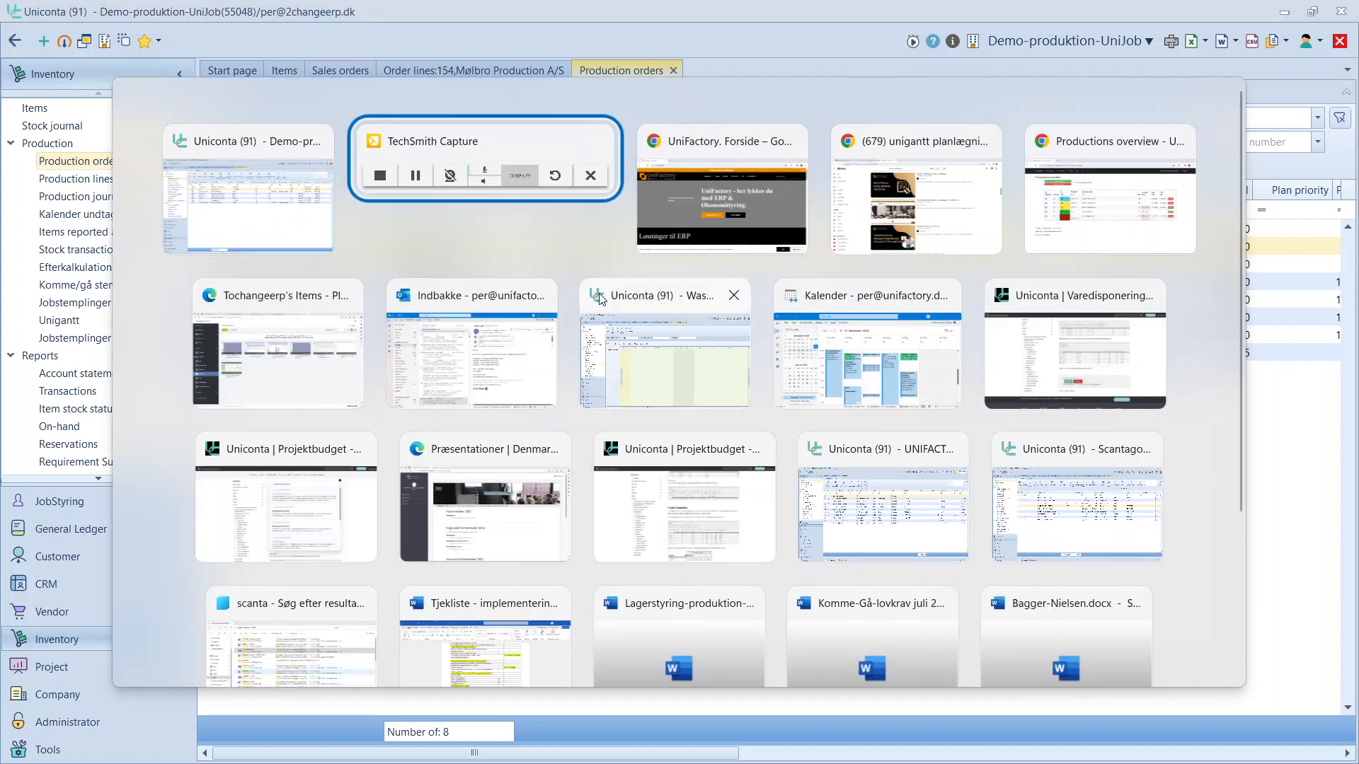
key(alt+Tab)
key(alt+Tab)
key(alt+Tab)
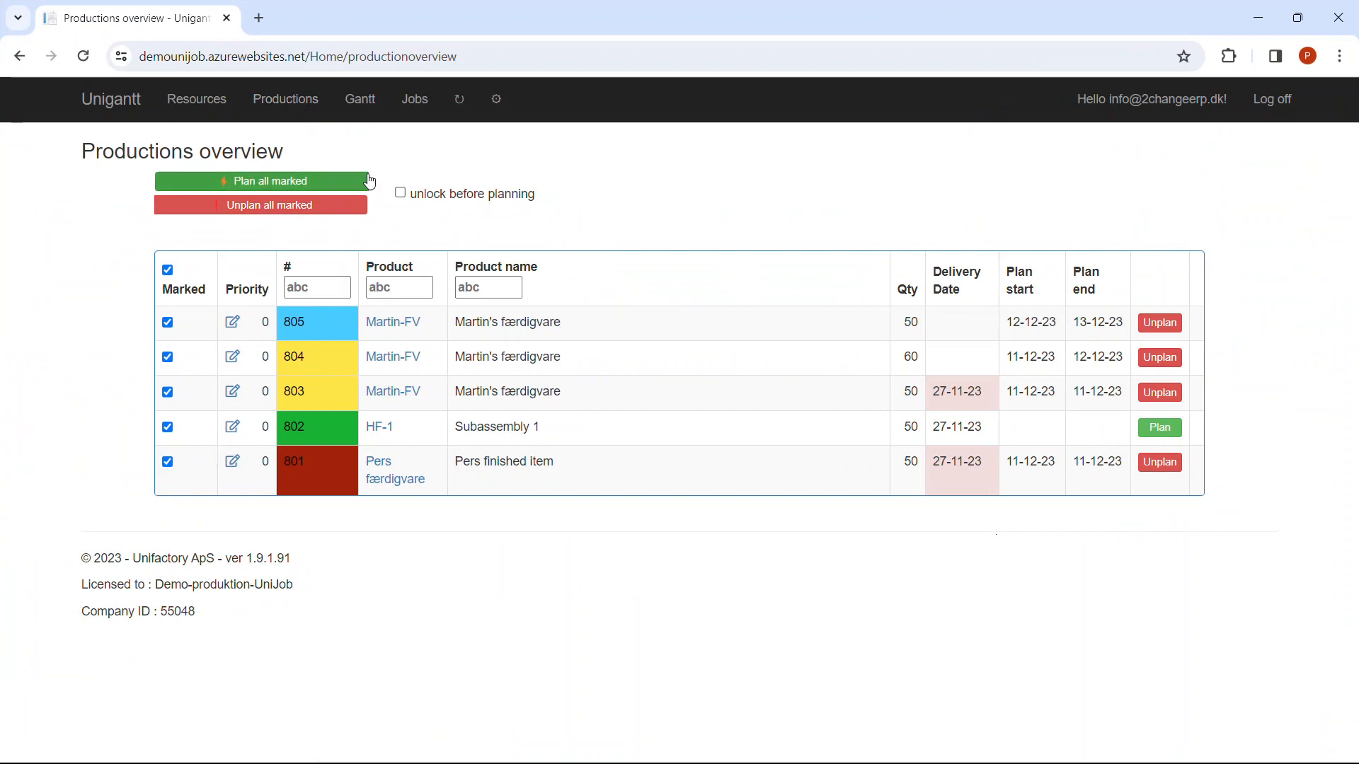
click(458, 102)
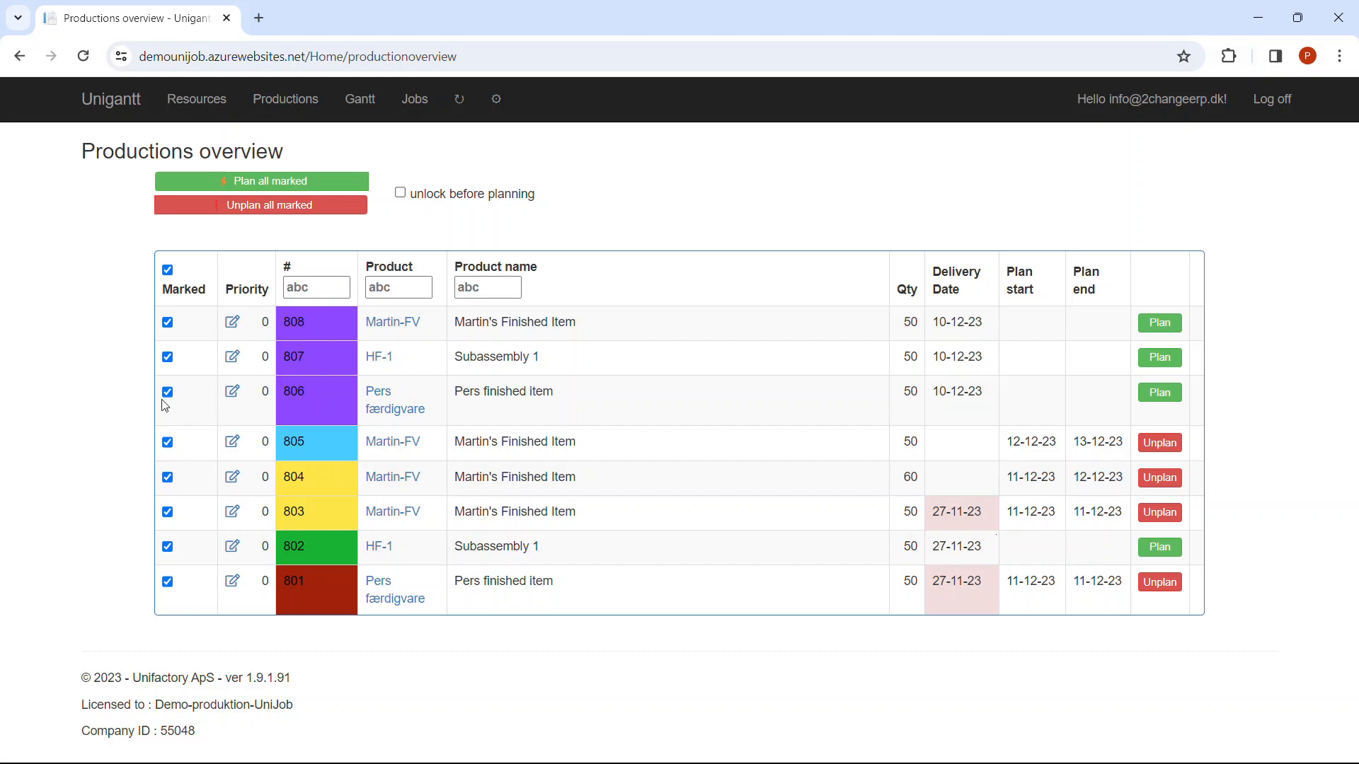
Mark only productions 808, 807 and 806 in the overview and plan all marked productions
click(168, 271)
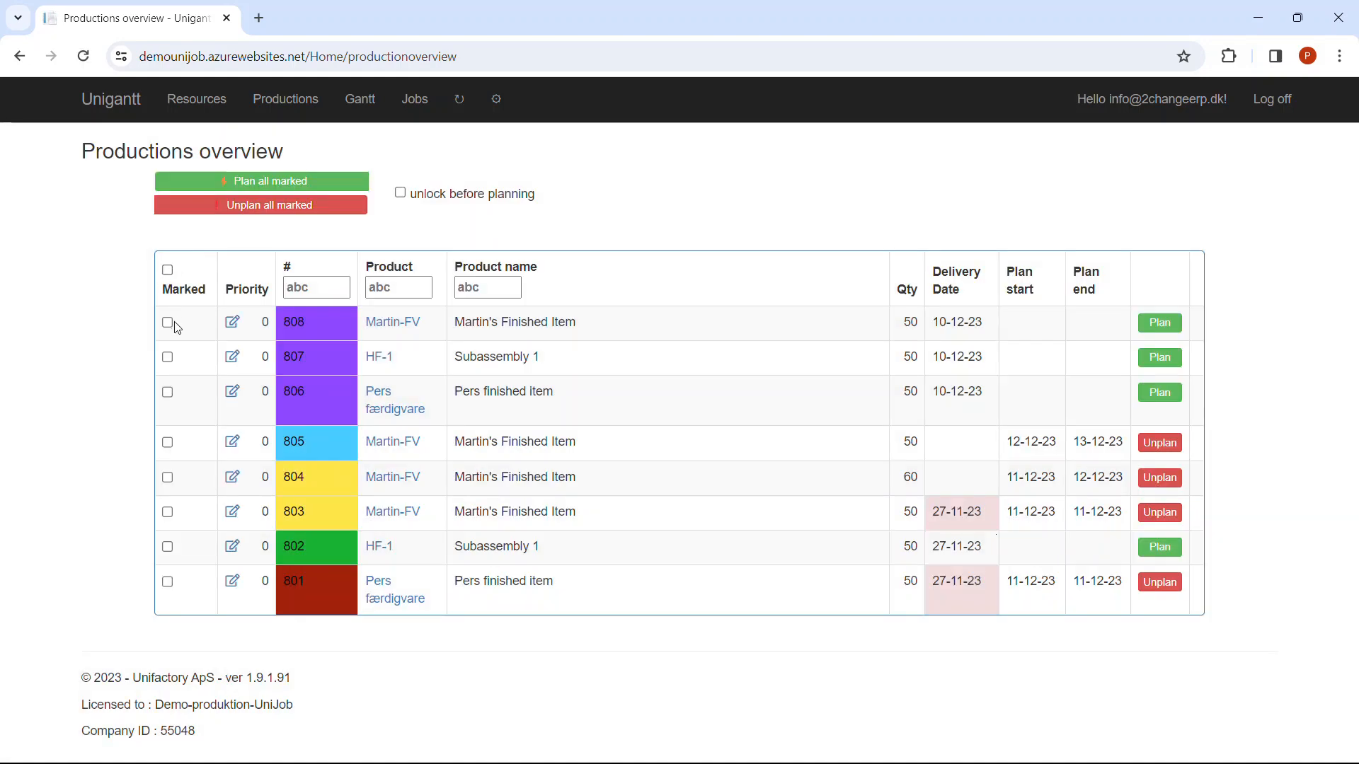
click(168, 322)
click(167, 358)
click(168, 392)
click(267, 180)
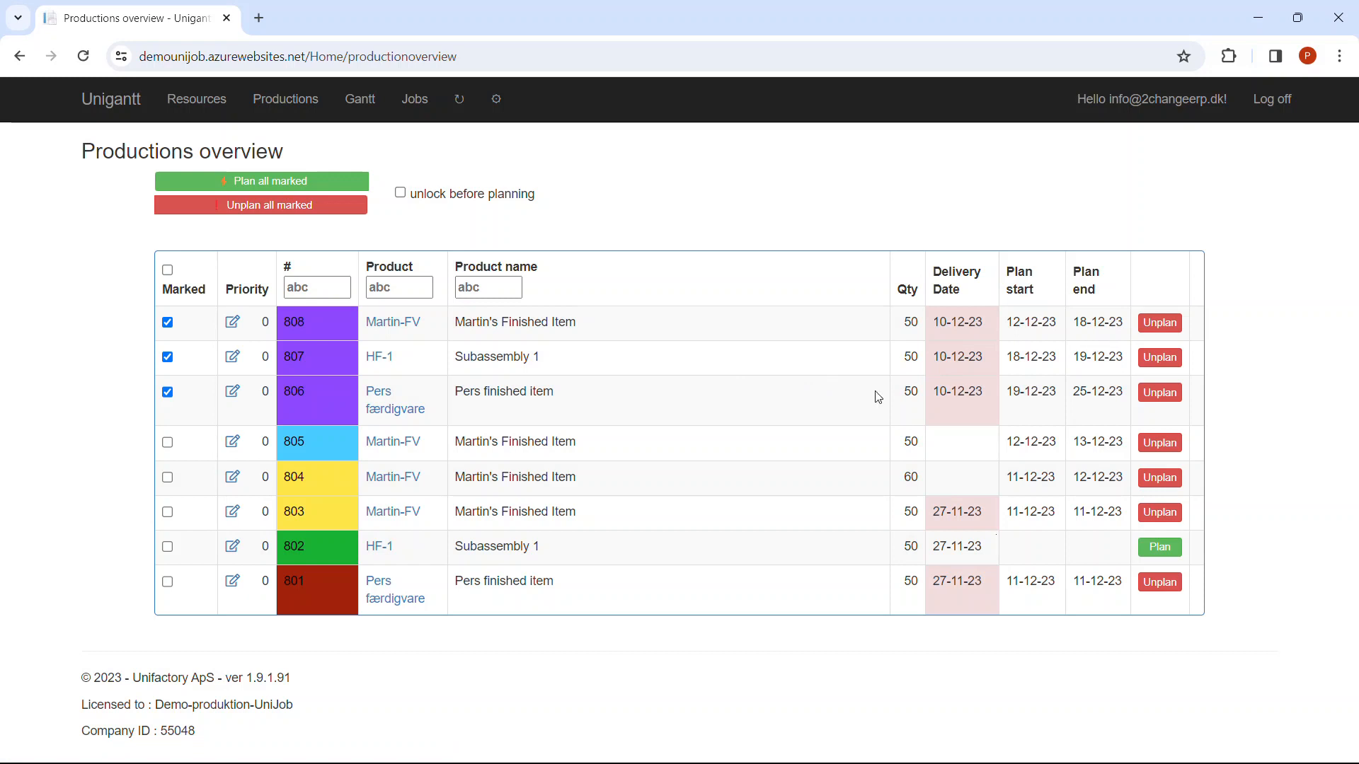
Open the Gantt plan, expand the Saw resource, show only production 808's steps, and return to the full plan
click(358, 100)
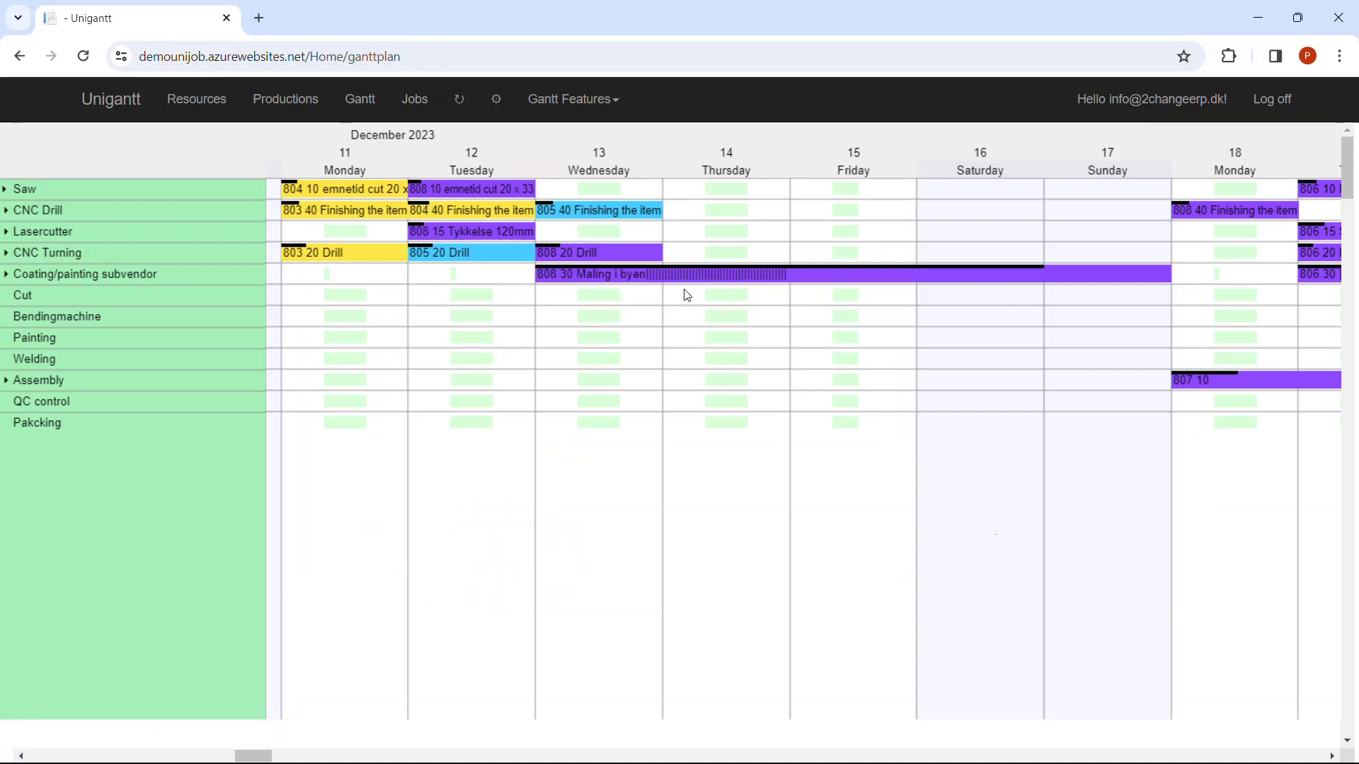
click(4, 190)
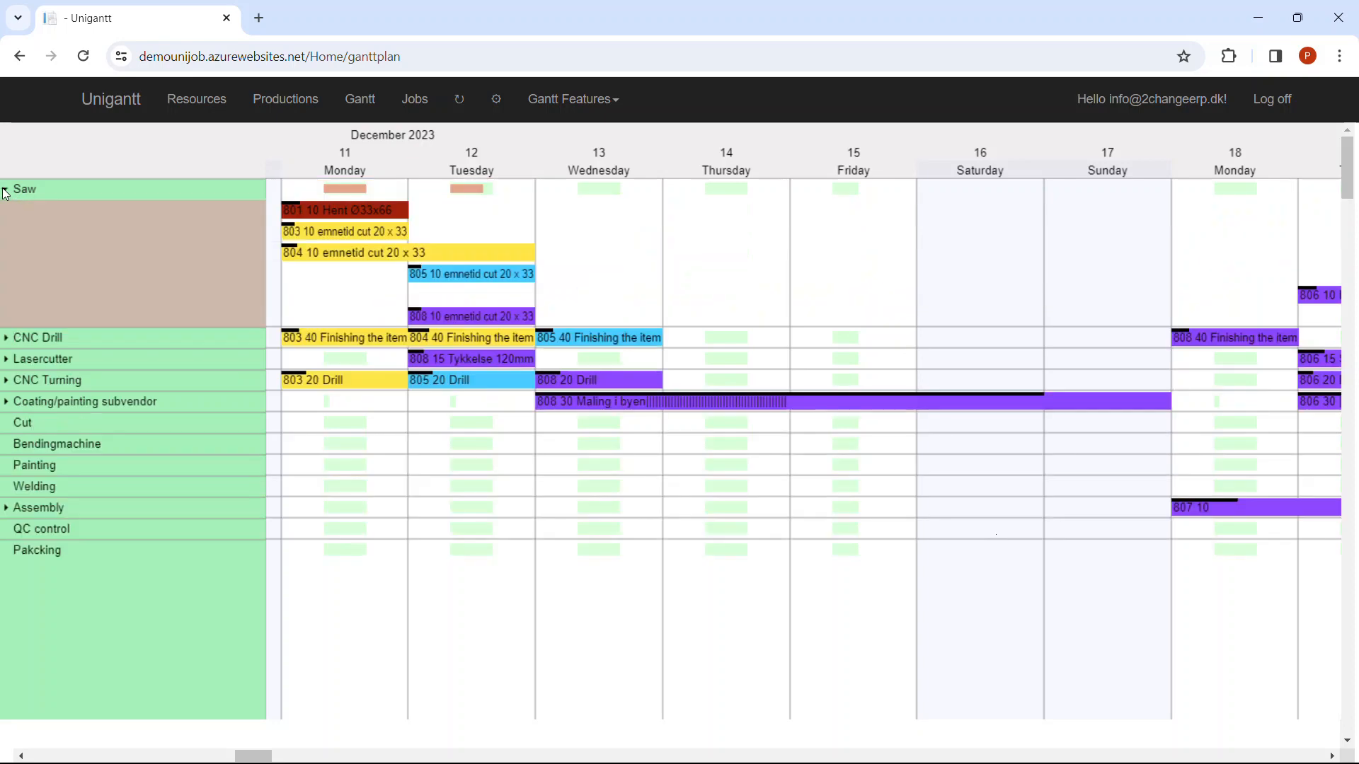
right_click(448, 315)
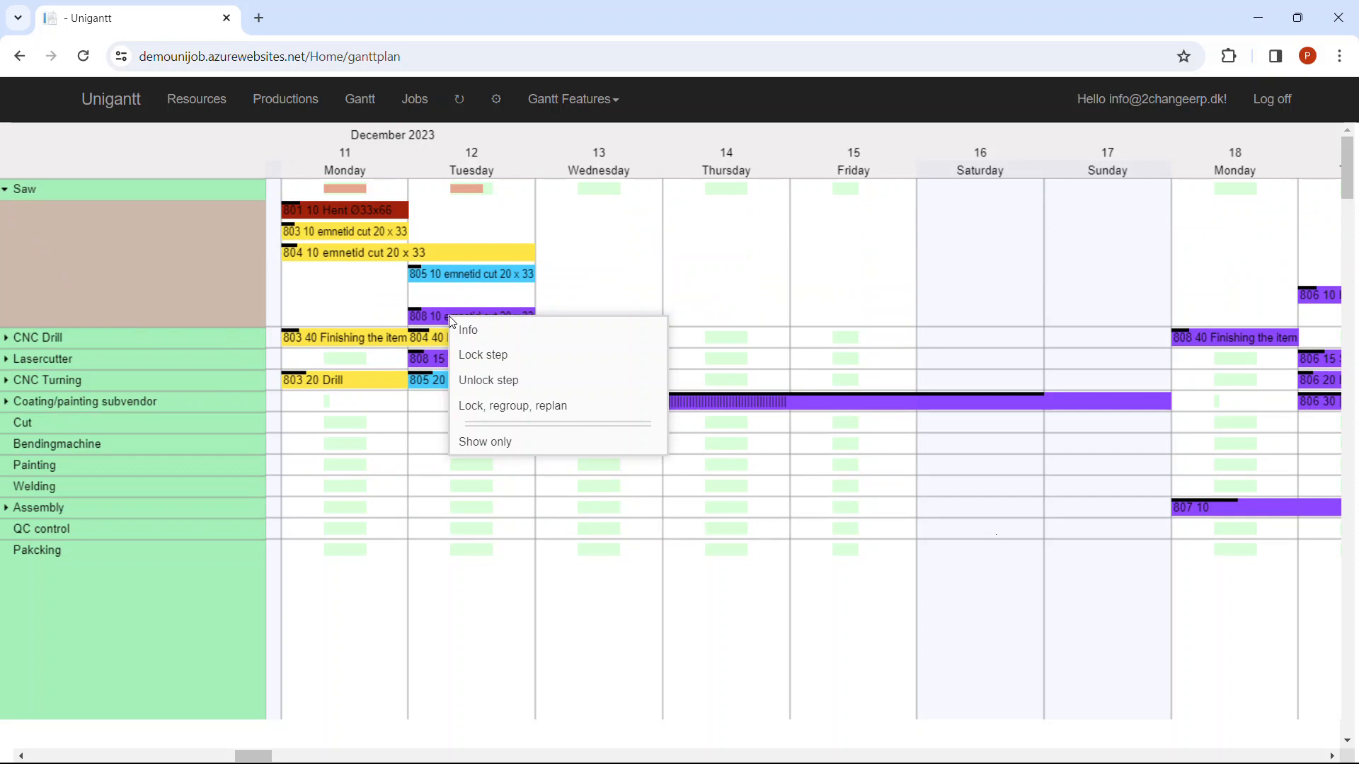
click(472, 442)
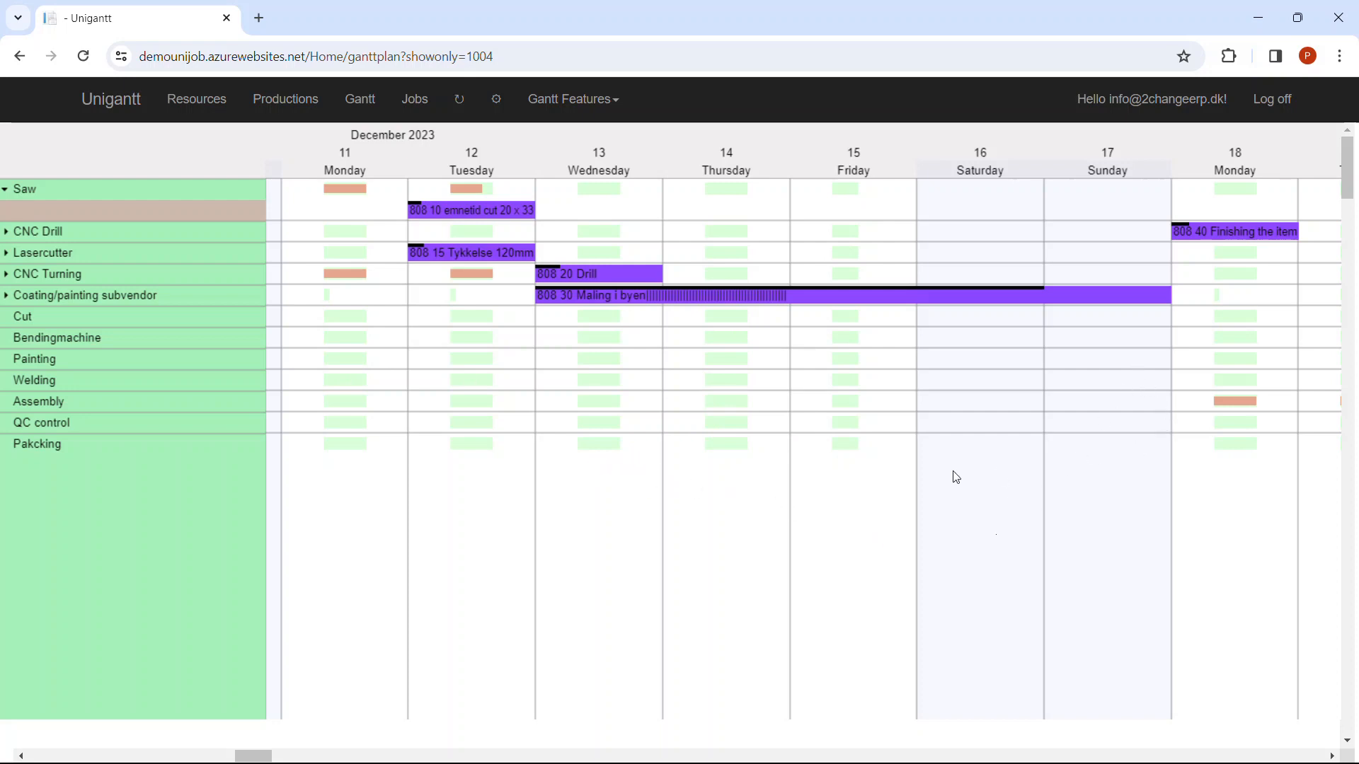
click(373, 109)
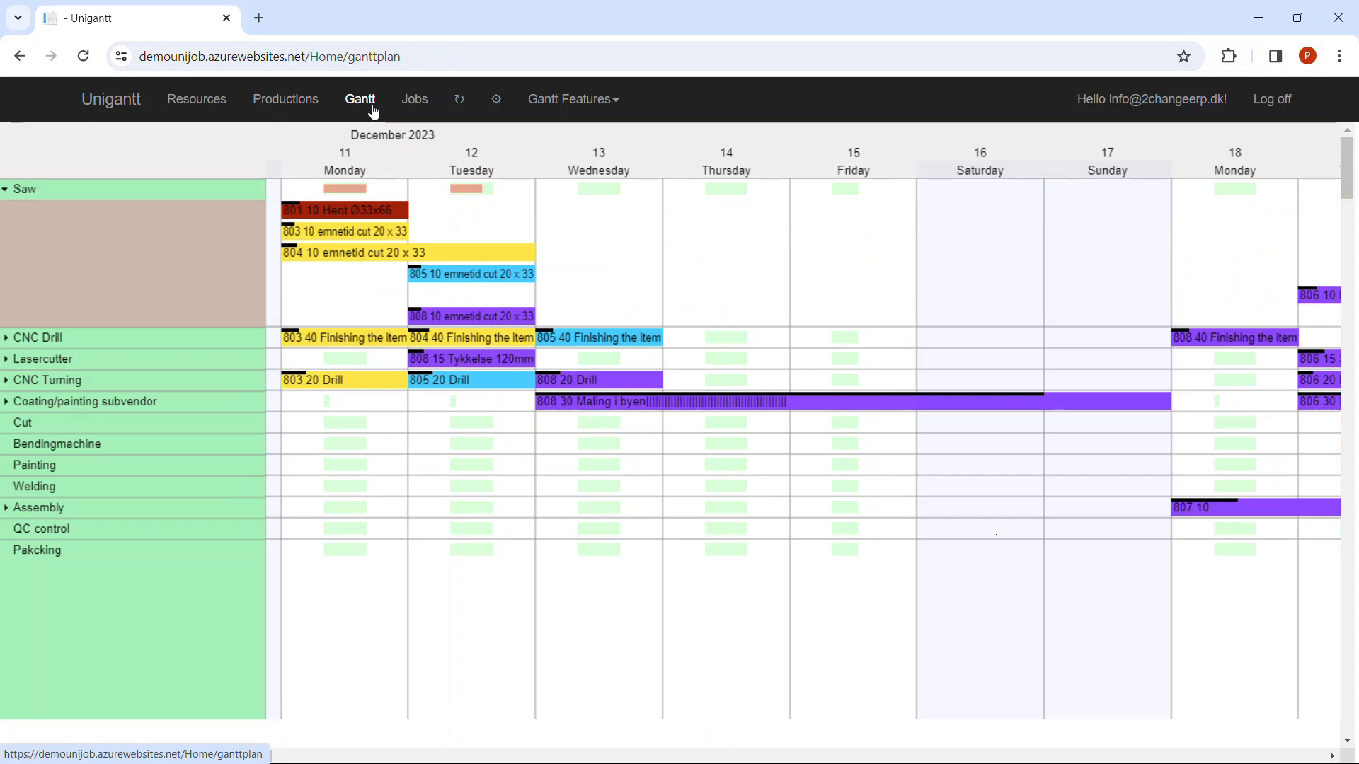
Return to the Productions overview and set the priority of production 806 to 100
click(297, 107)
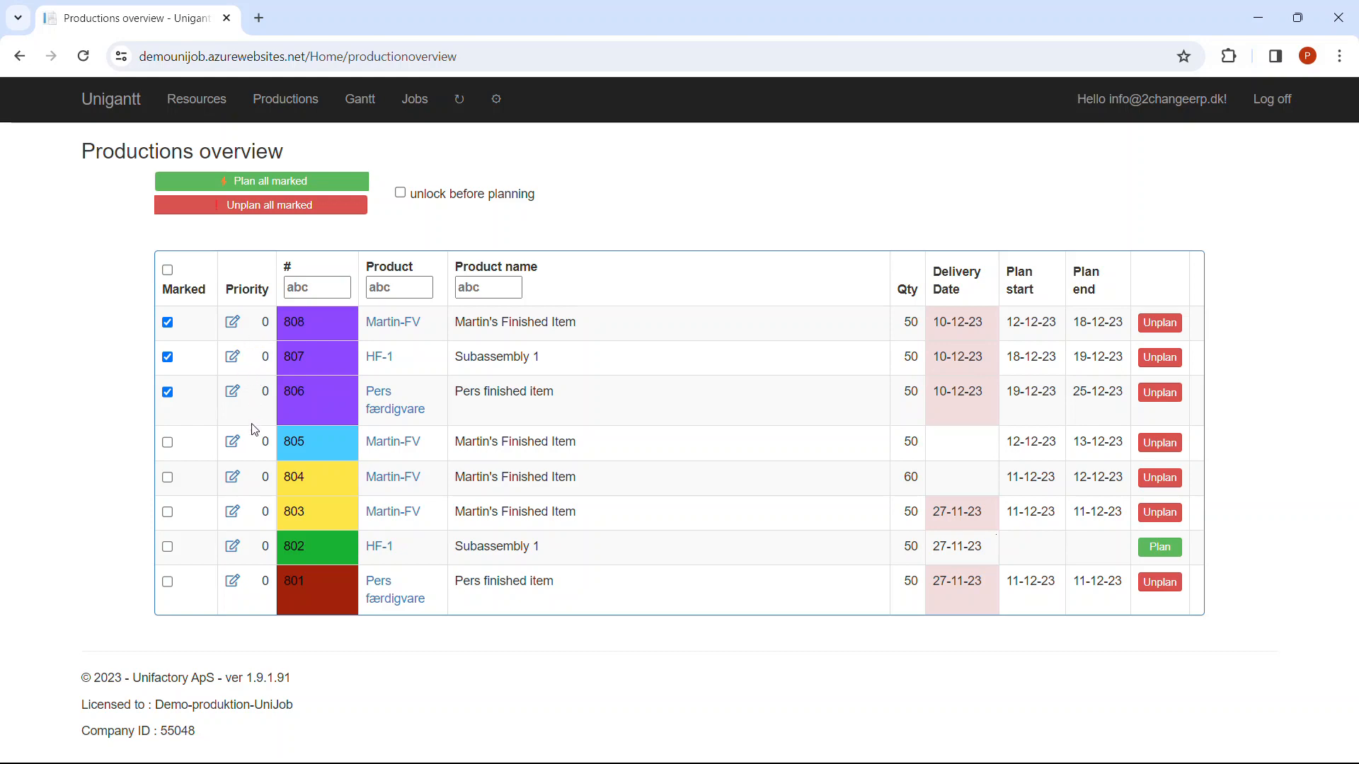
click(232, 396)
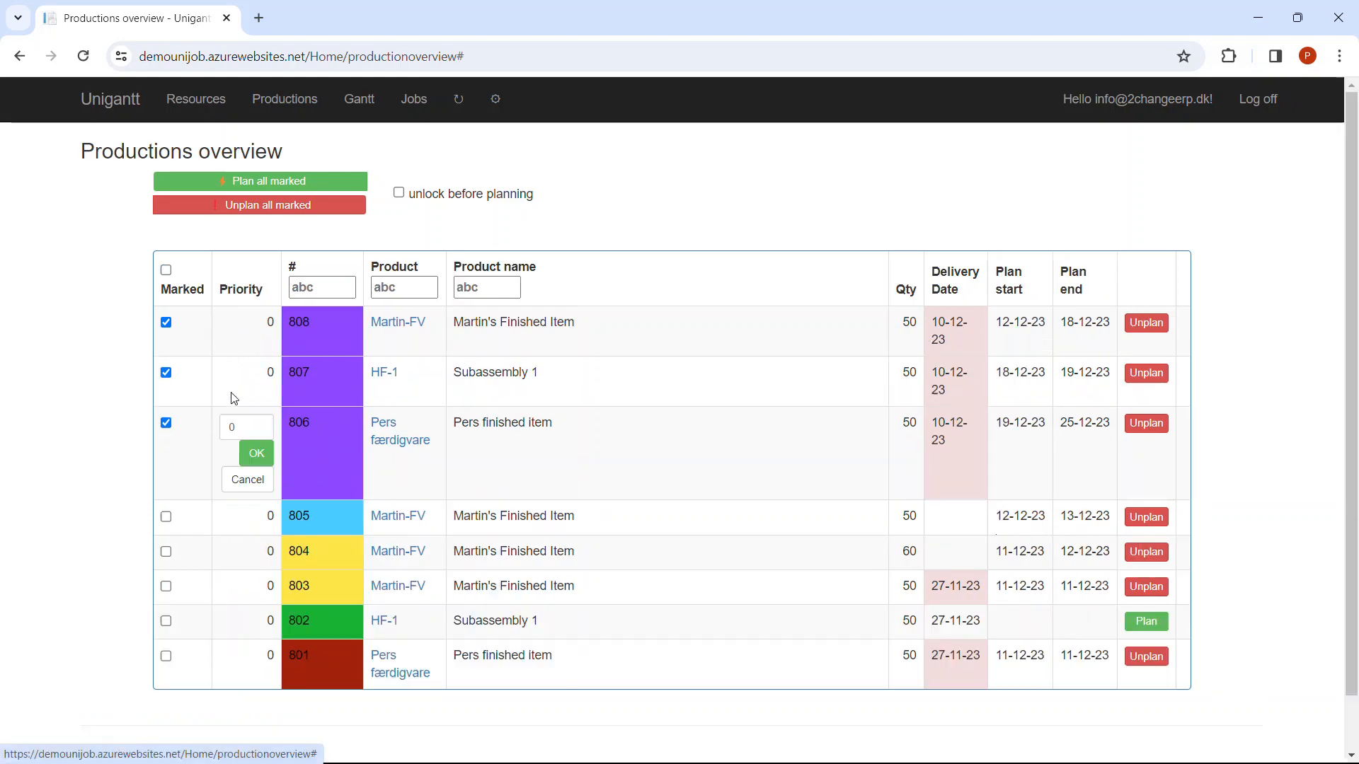
click(236, 429)
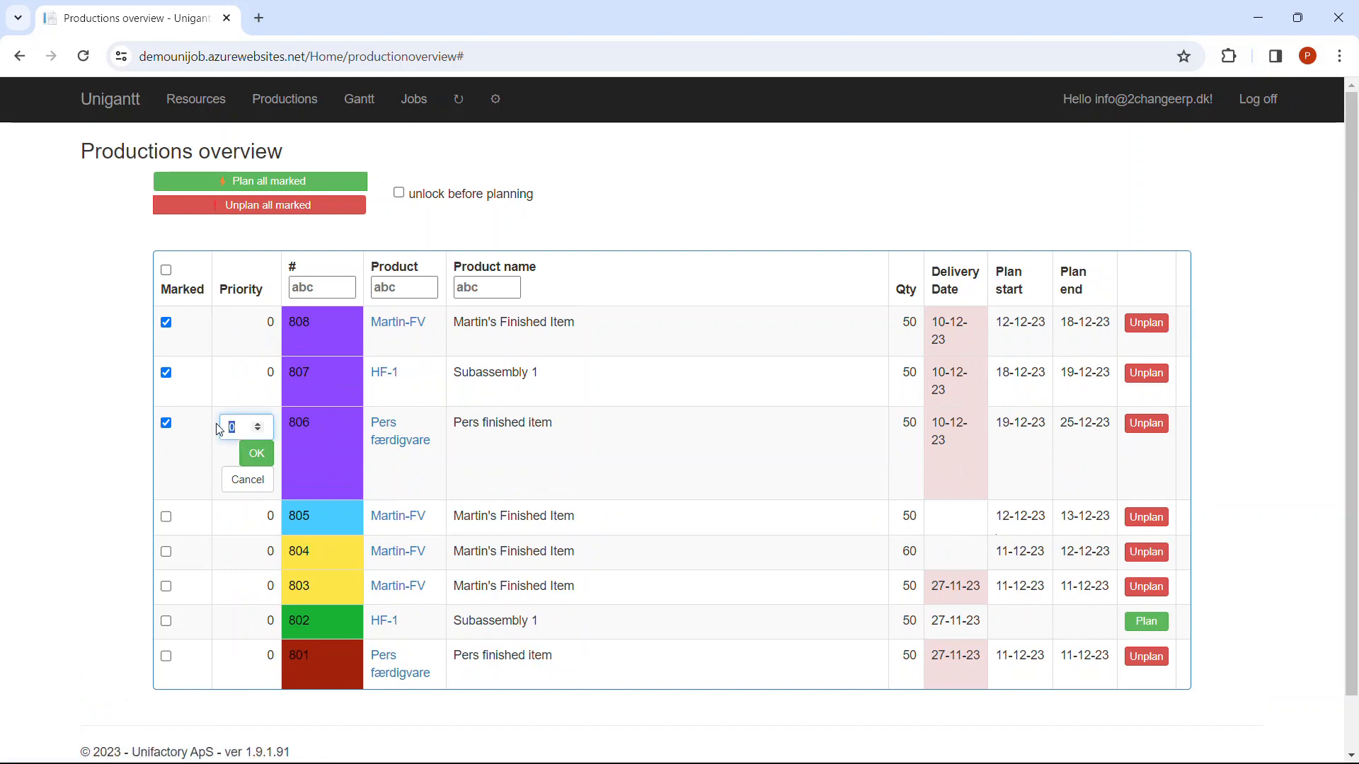
text(100)
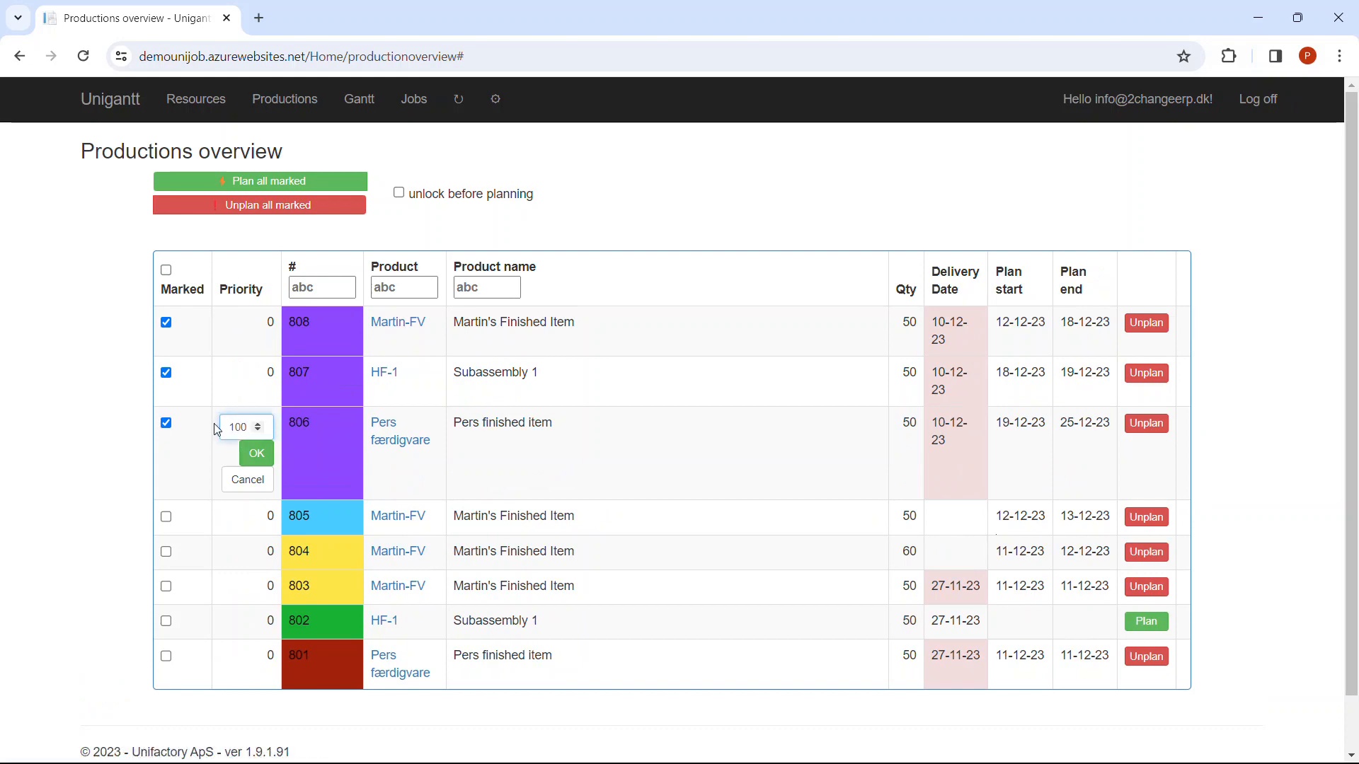
click(256, 452)
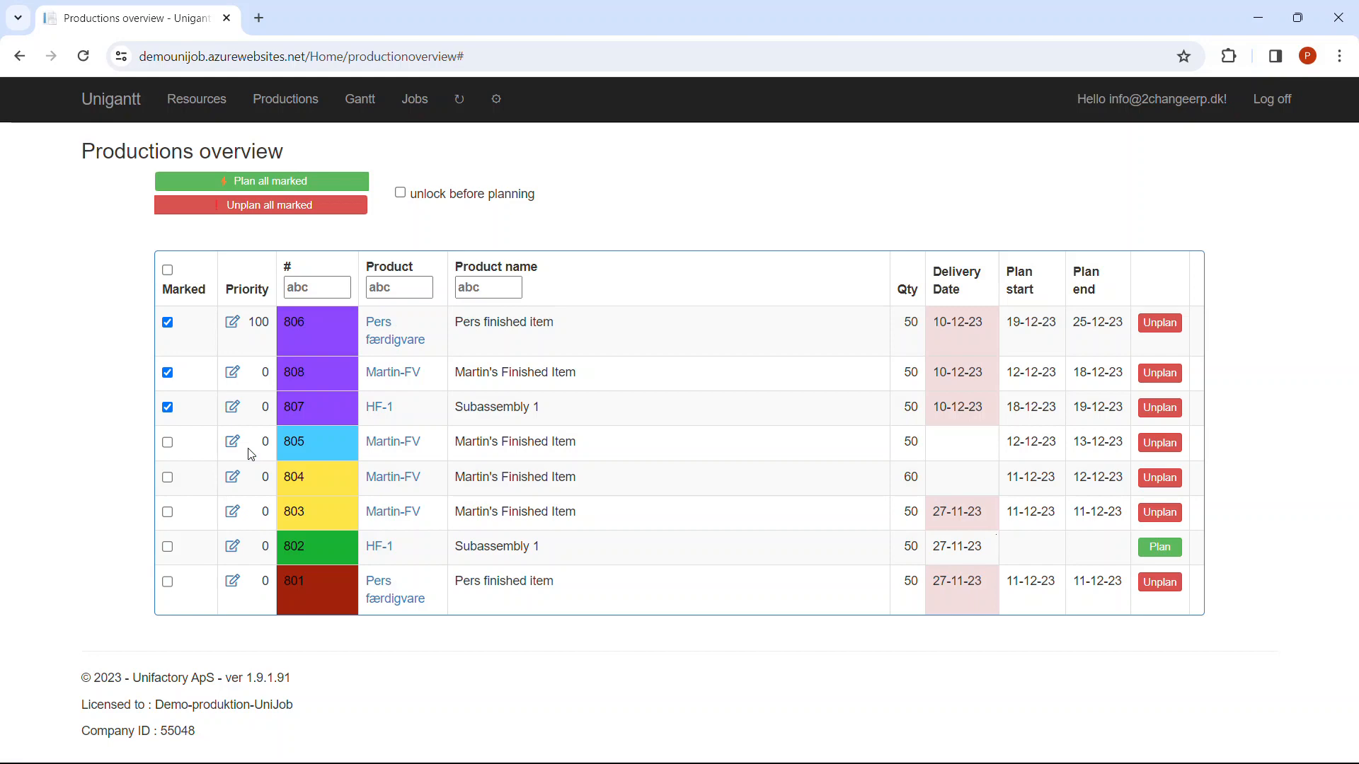
Set the priority of productions 808 and 807 to 100
click(232, 373)
double_click(249, 378)
text(10)
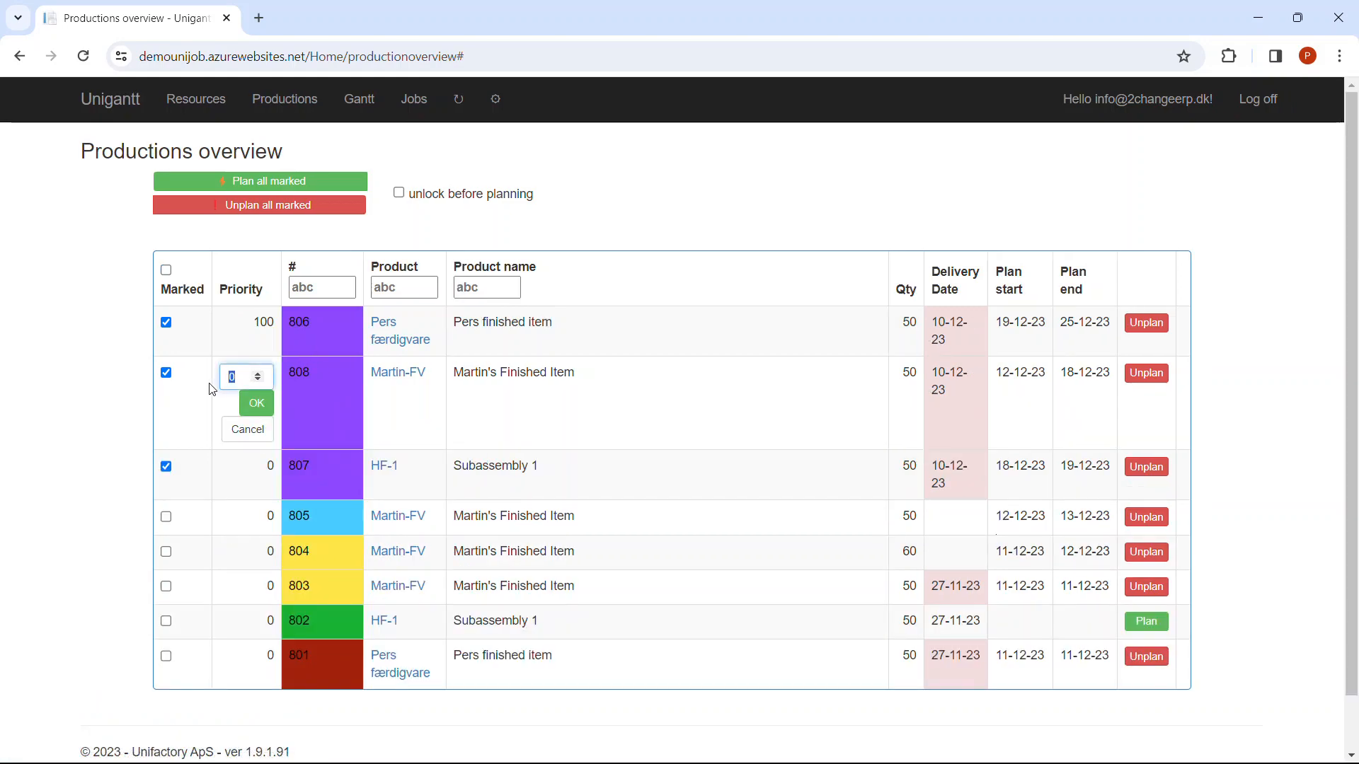
text(0)
click(256, 403)
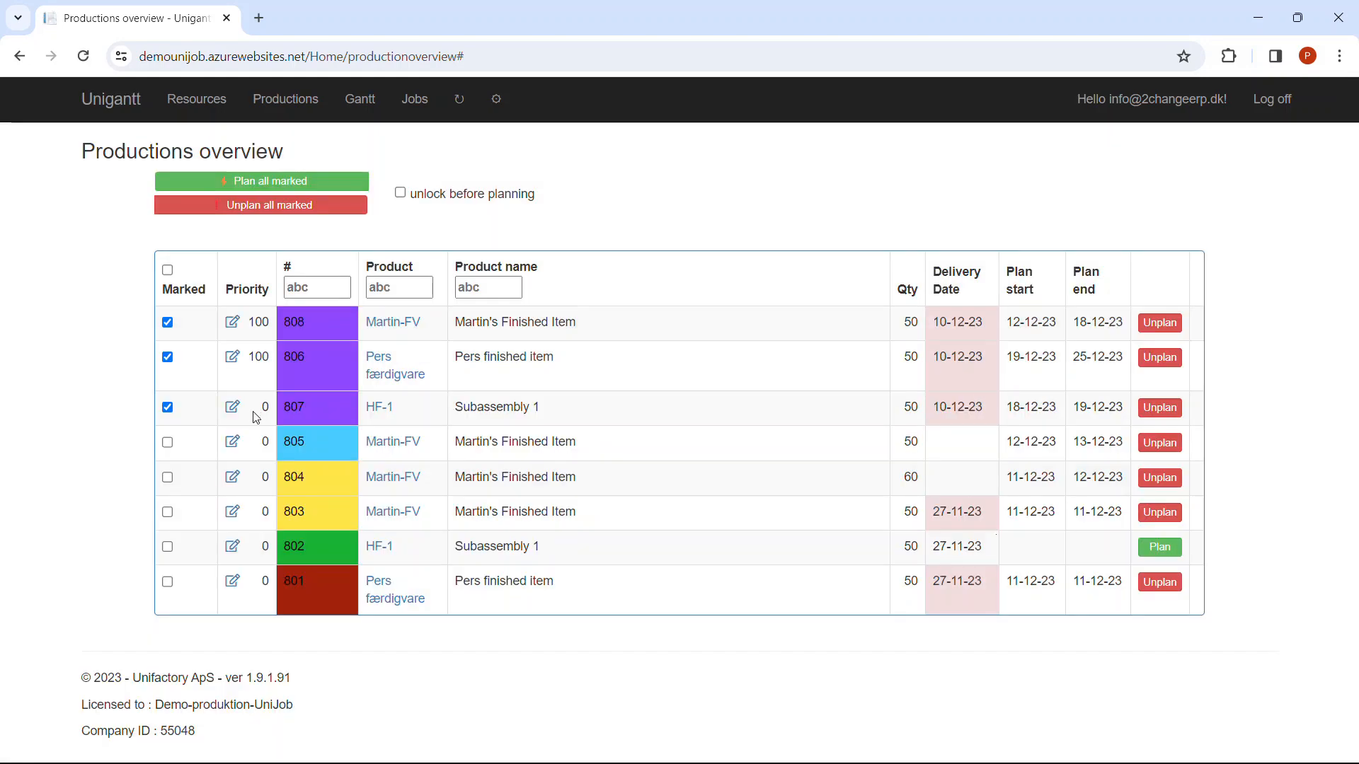
click(234, 409)
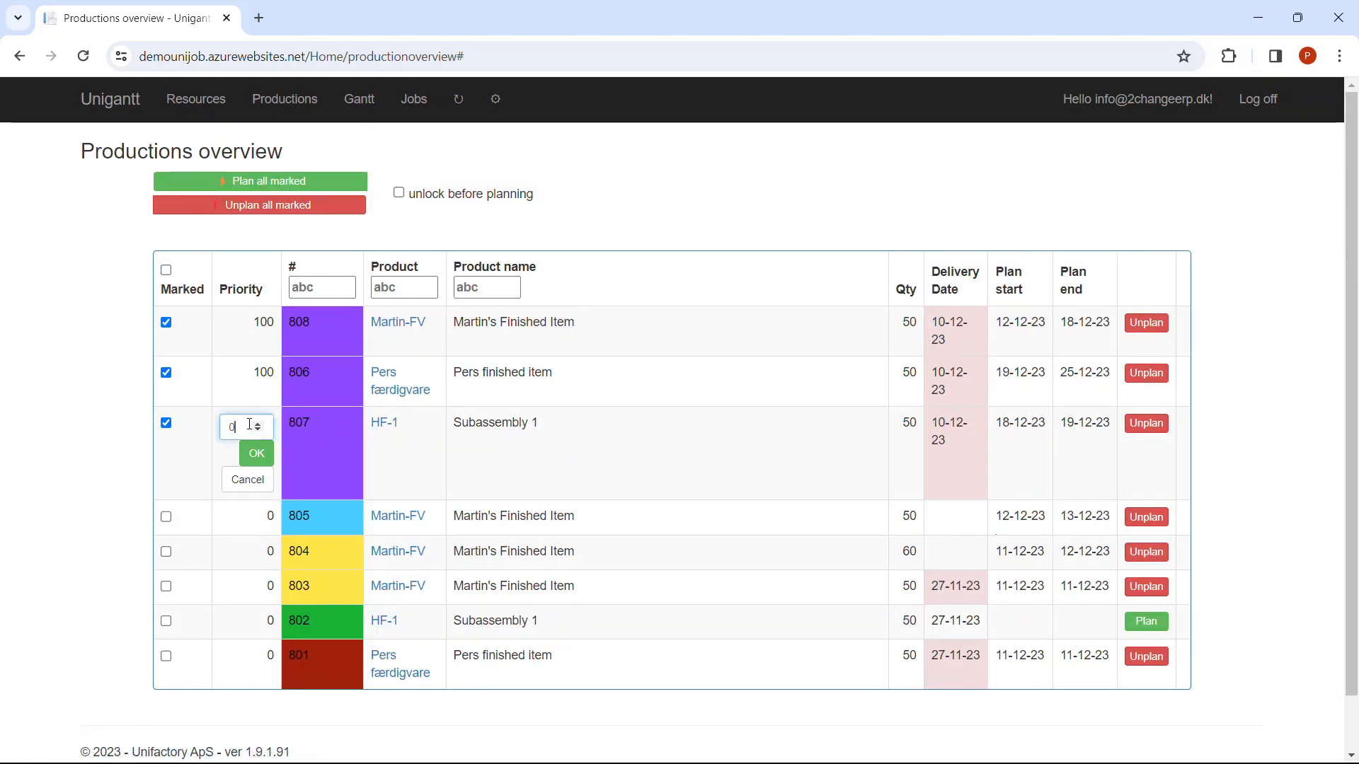
text(100)
click(251, 454)
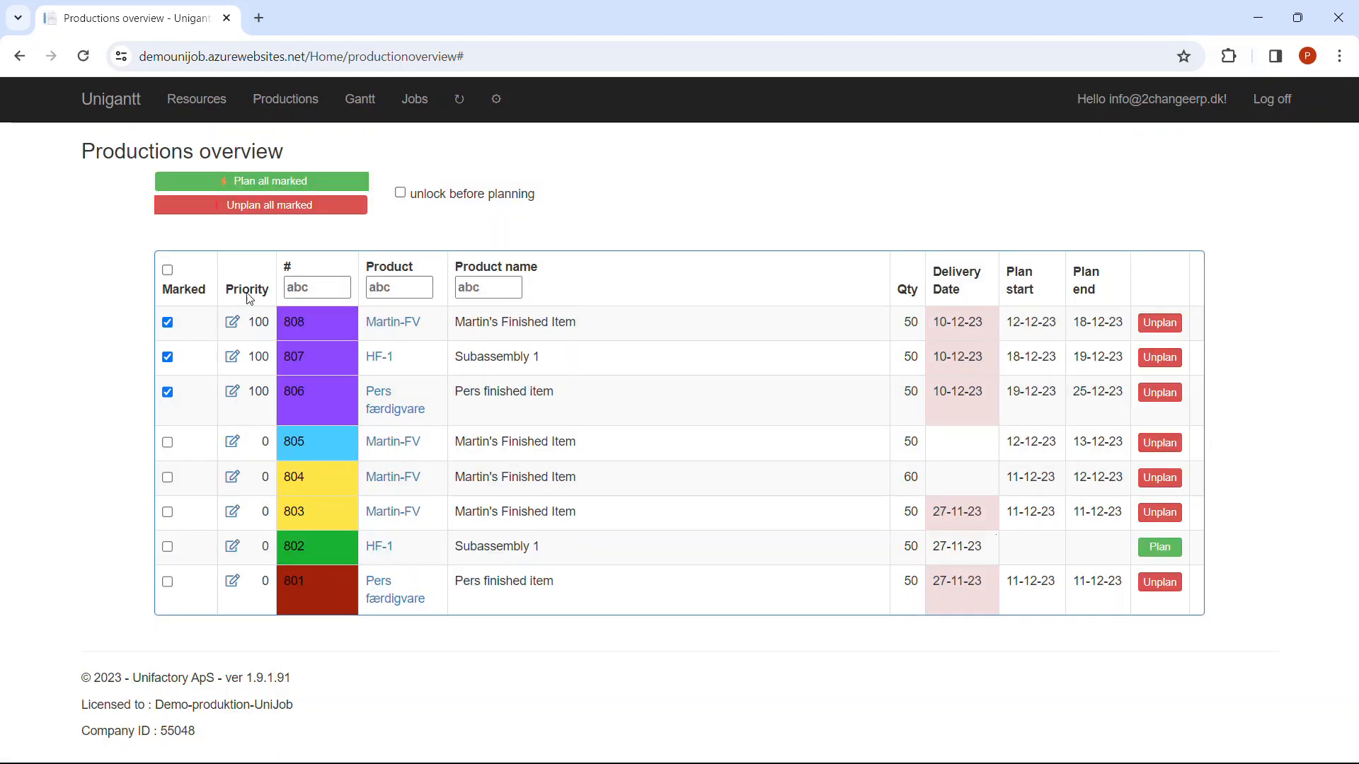
Replan the marked productions and reopen the Gantt plan with the Saw resource collapsed
click(230, 181)
click(368, 107)
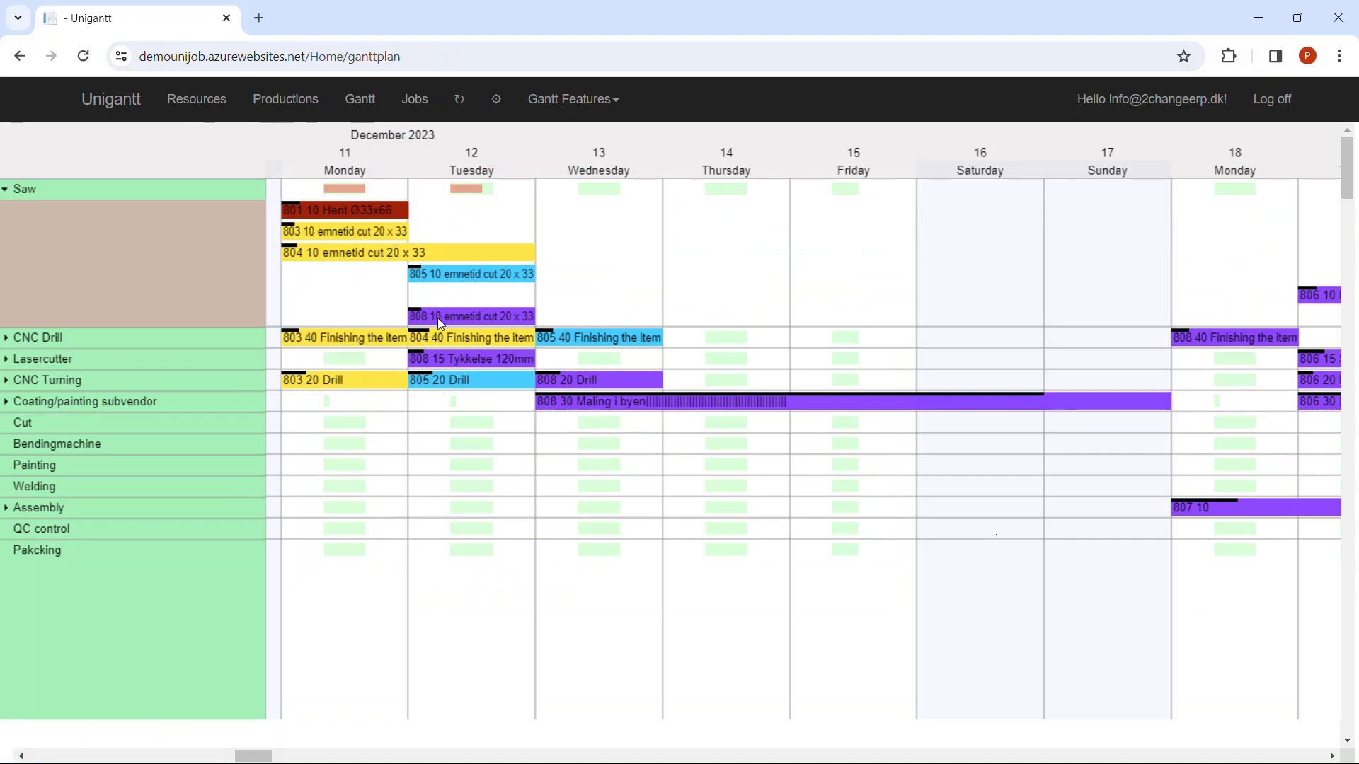
click(5, 190)
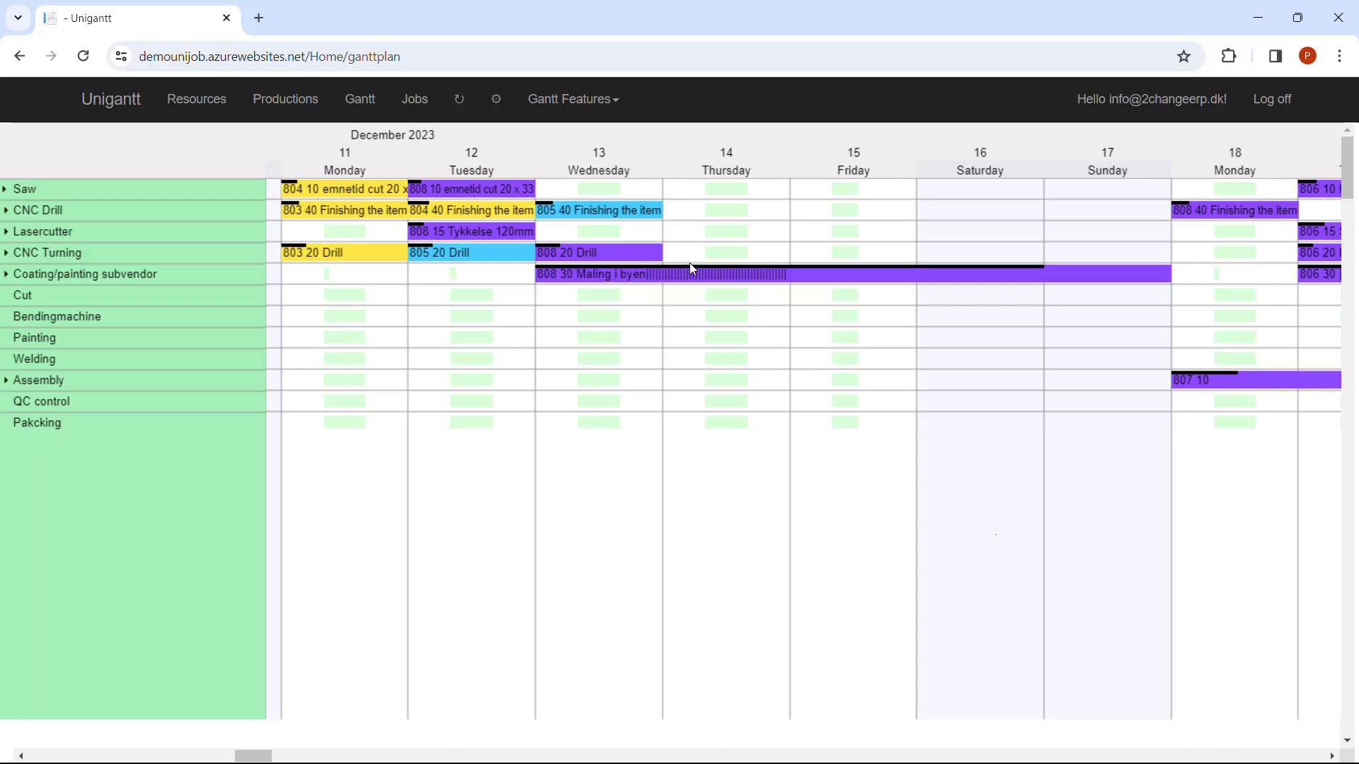
Move production 806's step 40 on CNC Drill to Tuesday 26 December in the Gantt plan and reload the plan
scroll(876, 404, down, 3)
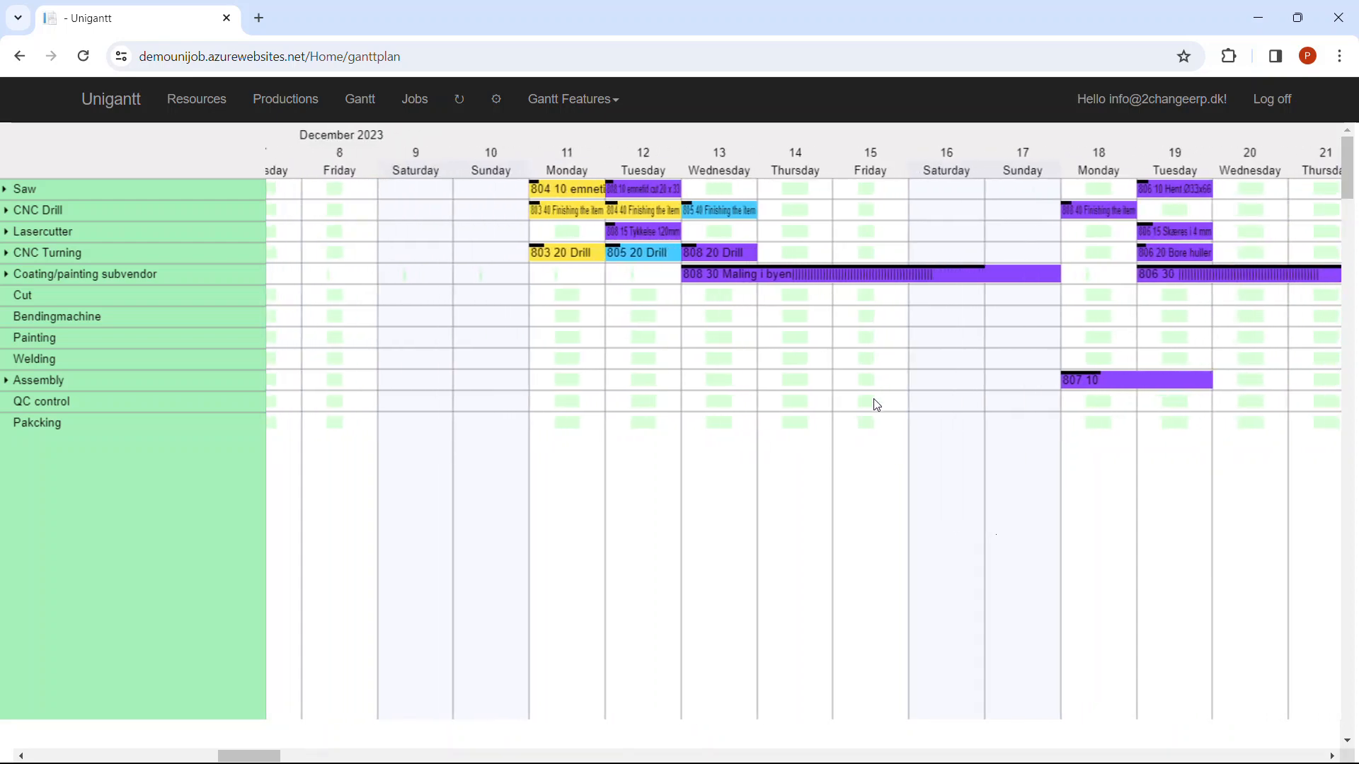
scroll(876, 405, up, 4)
scroll(878, 400, down, 1)
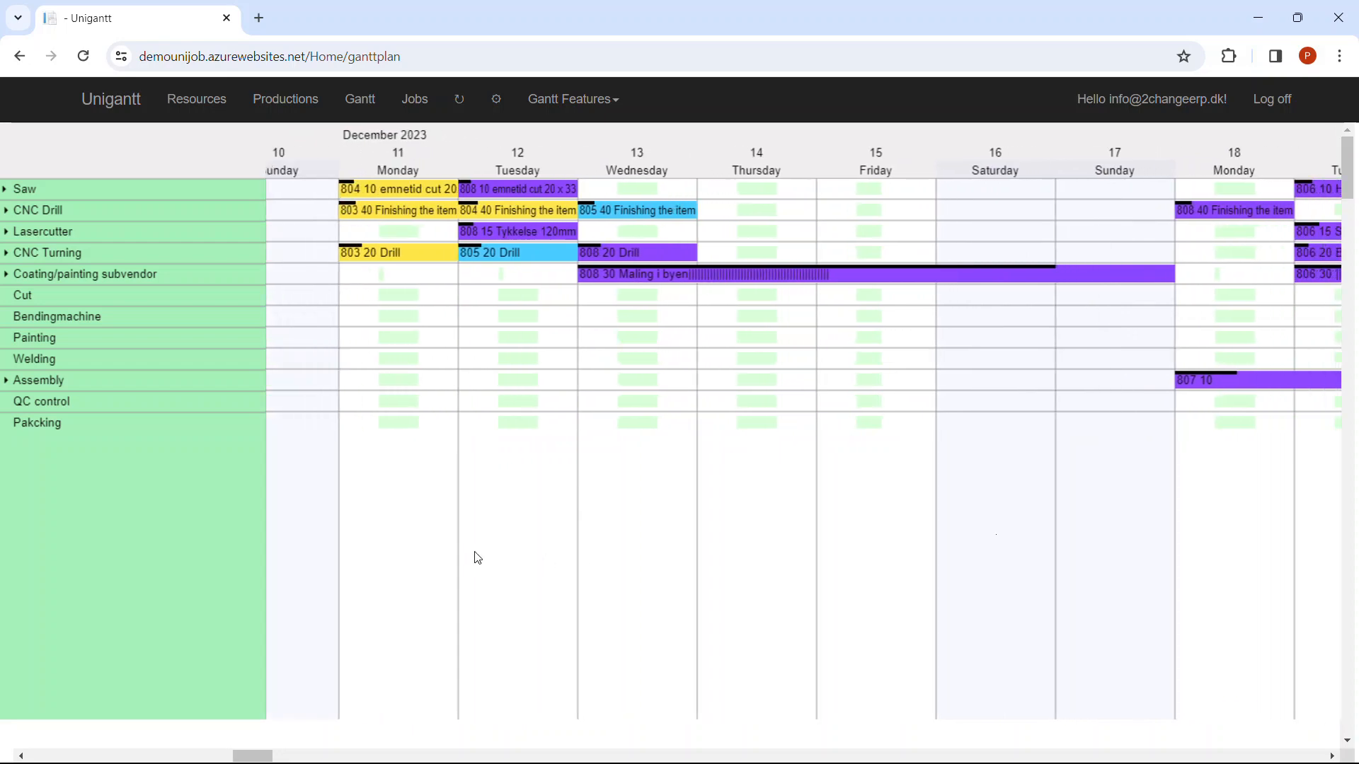
drag(1252, 552, 258, 584)
drag(1226, 525, 873, 465)
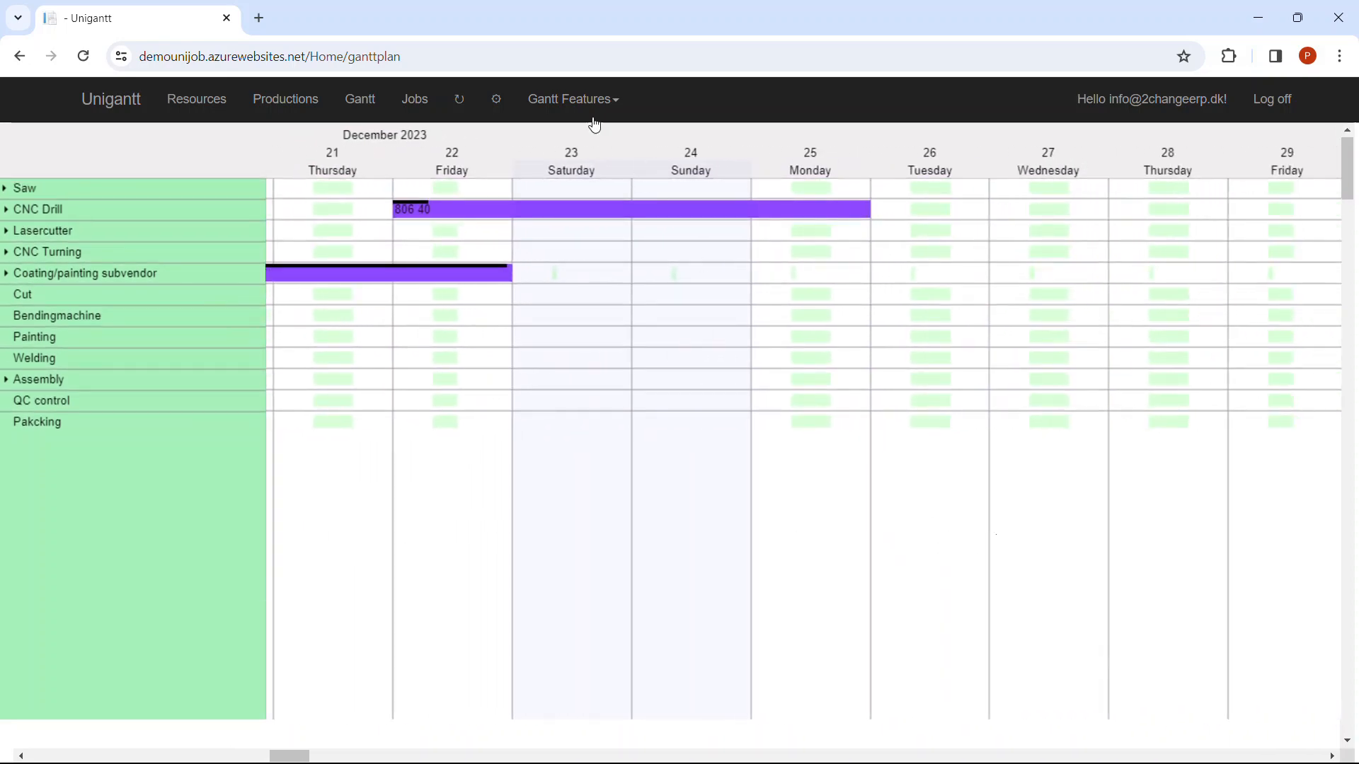
drag(553, 216, 1048, 244)
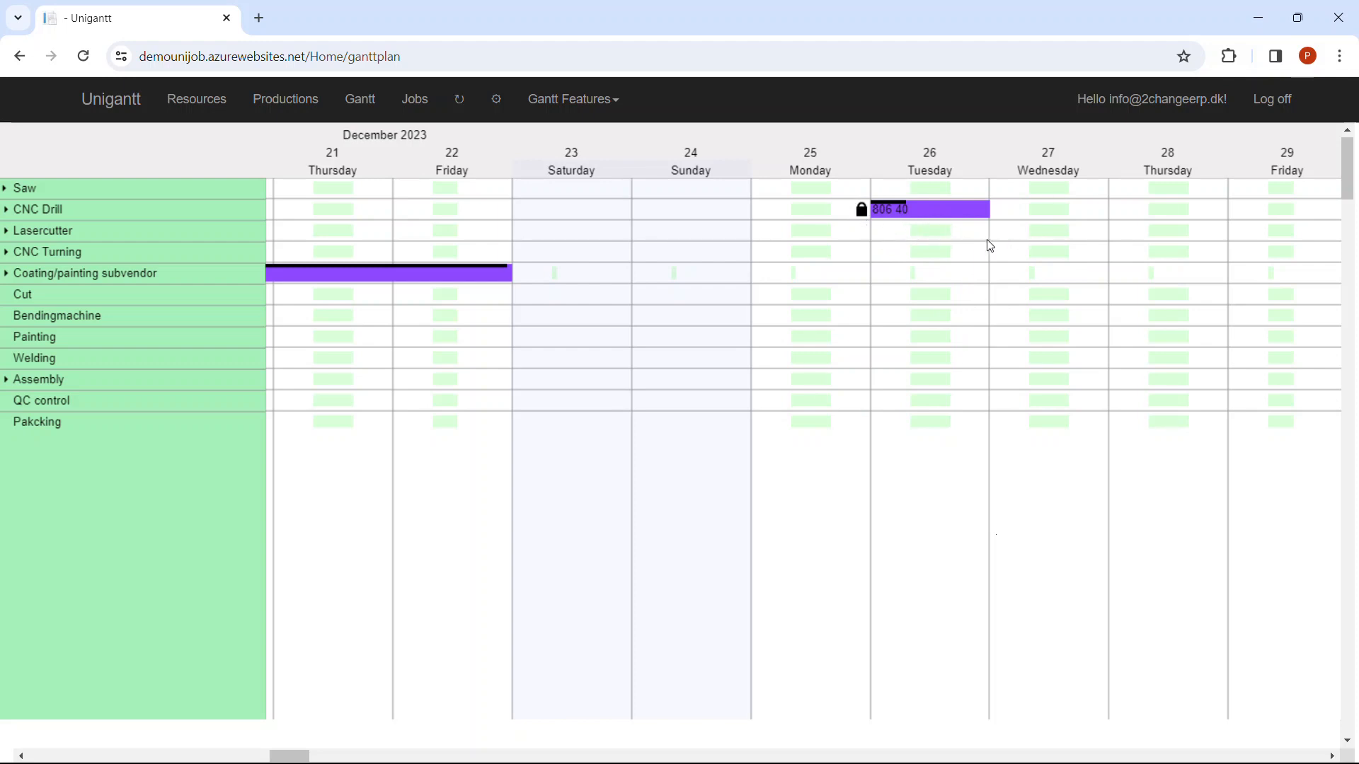
click(374, 105)
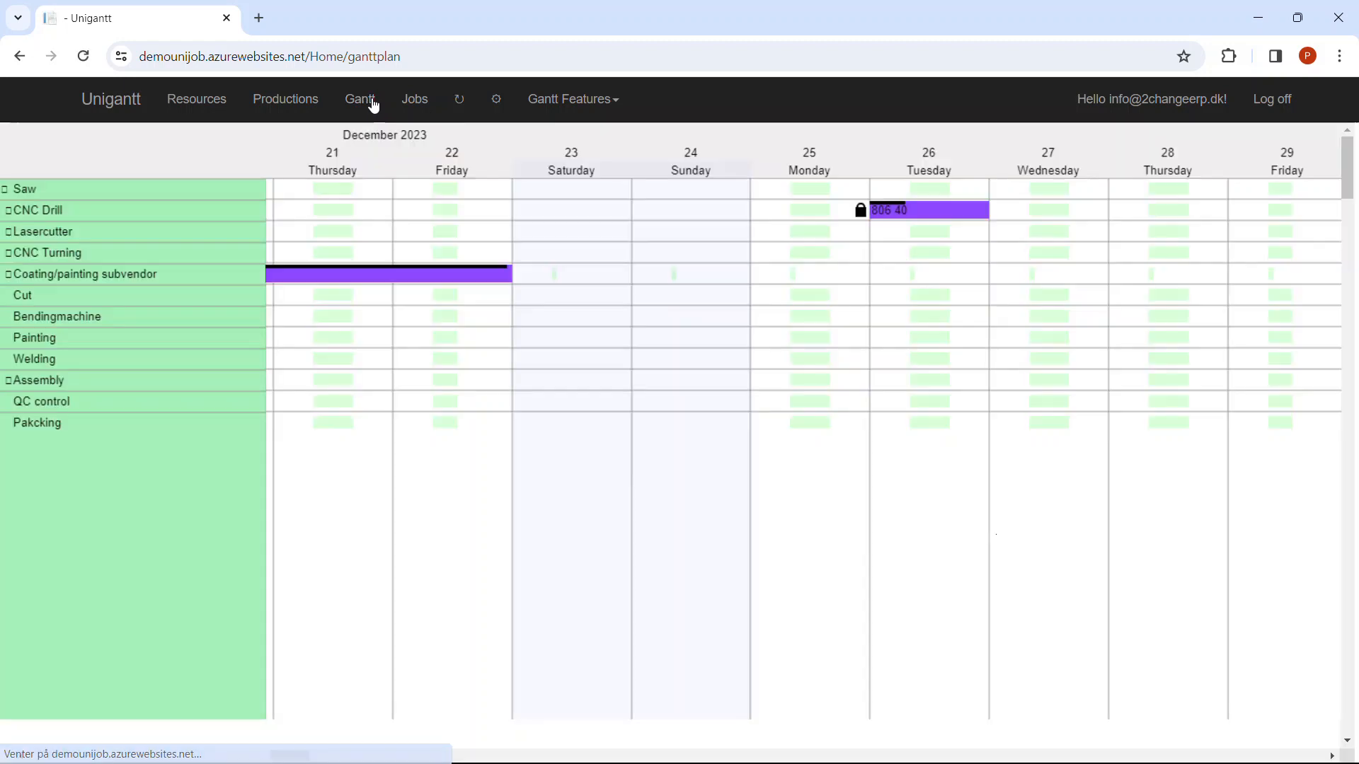
Check the planned dates in the Productions overview, then inspect the Gantt around 11 December and the options for production 803's step 40
click(322, 113)
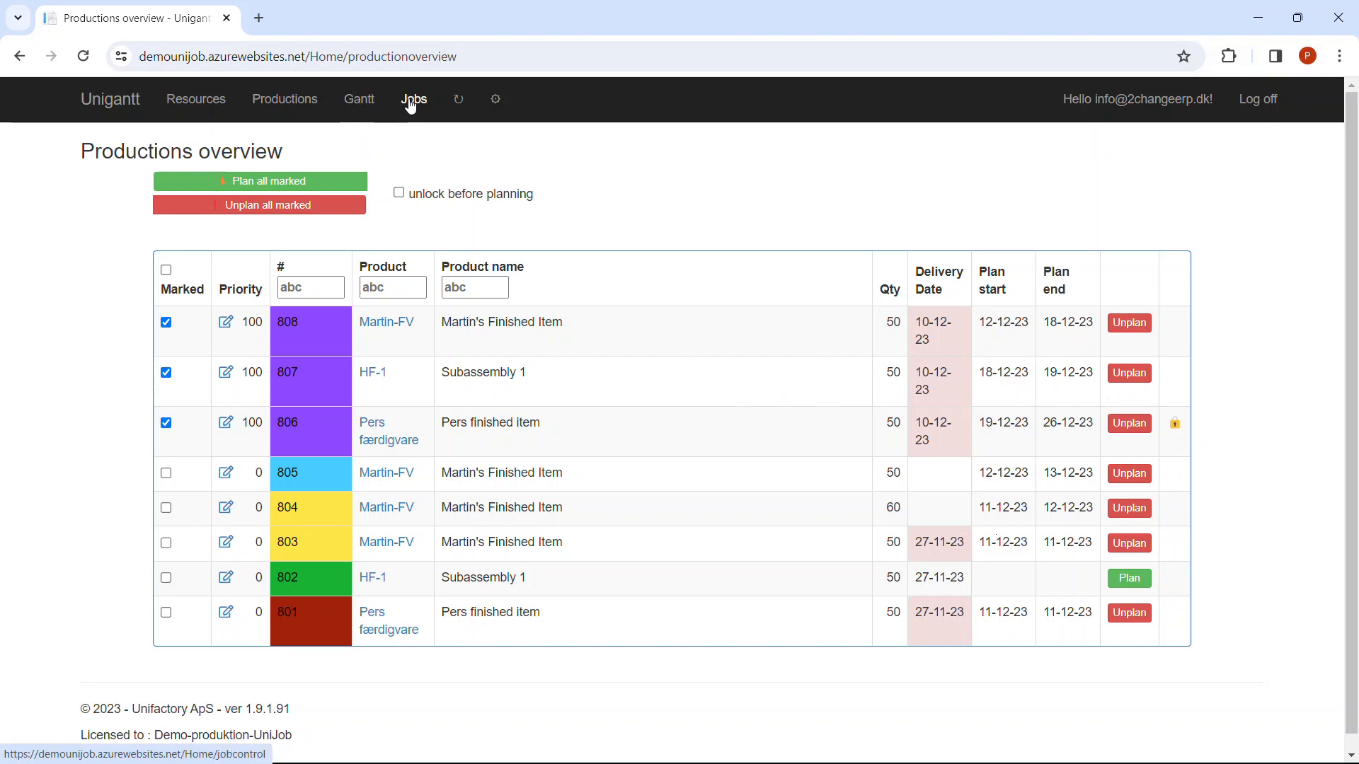
click(357, 102)
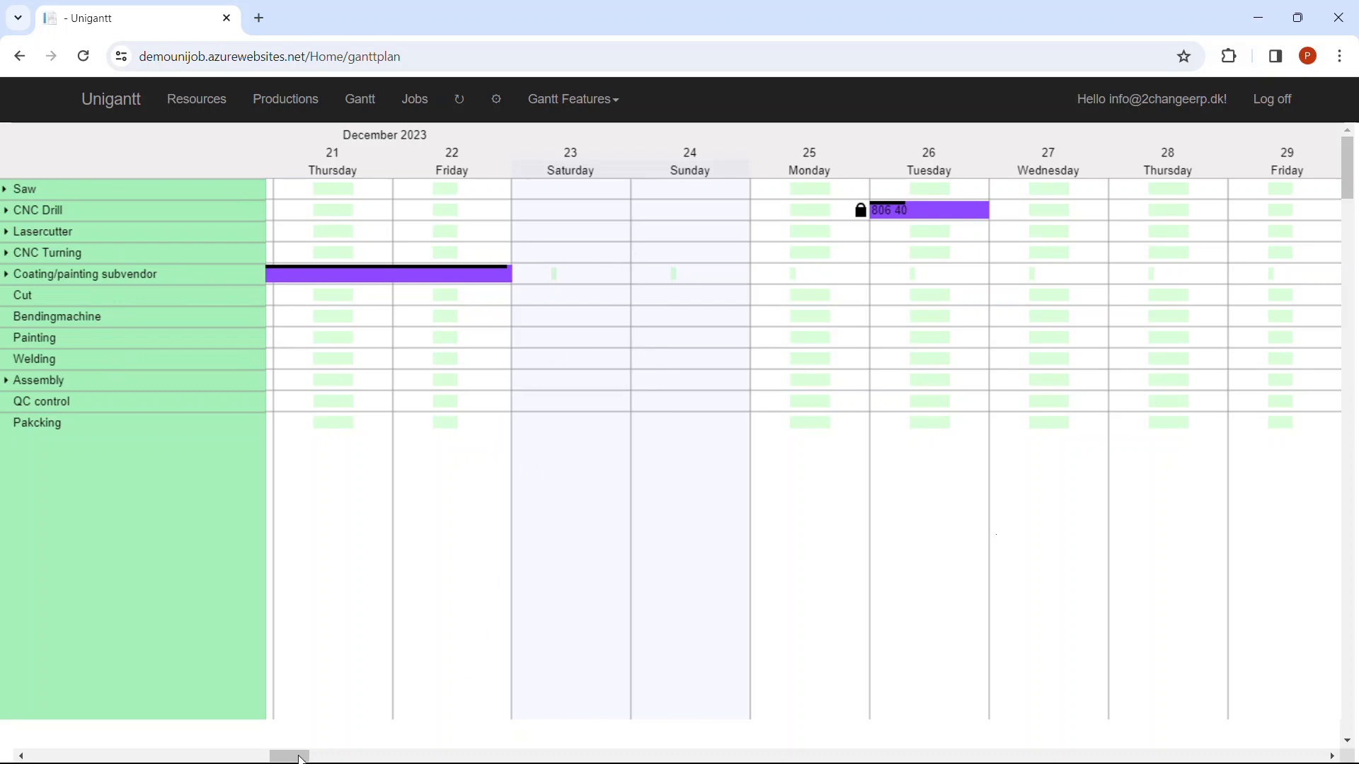
drag(297, 755, 267, 750)
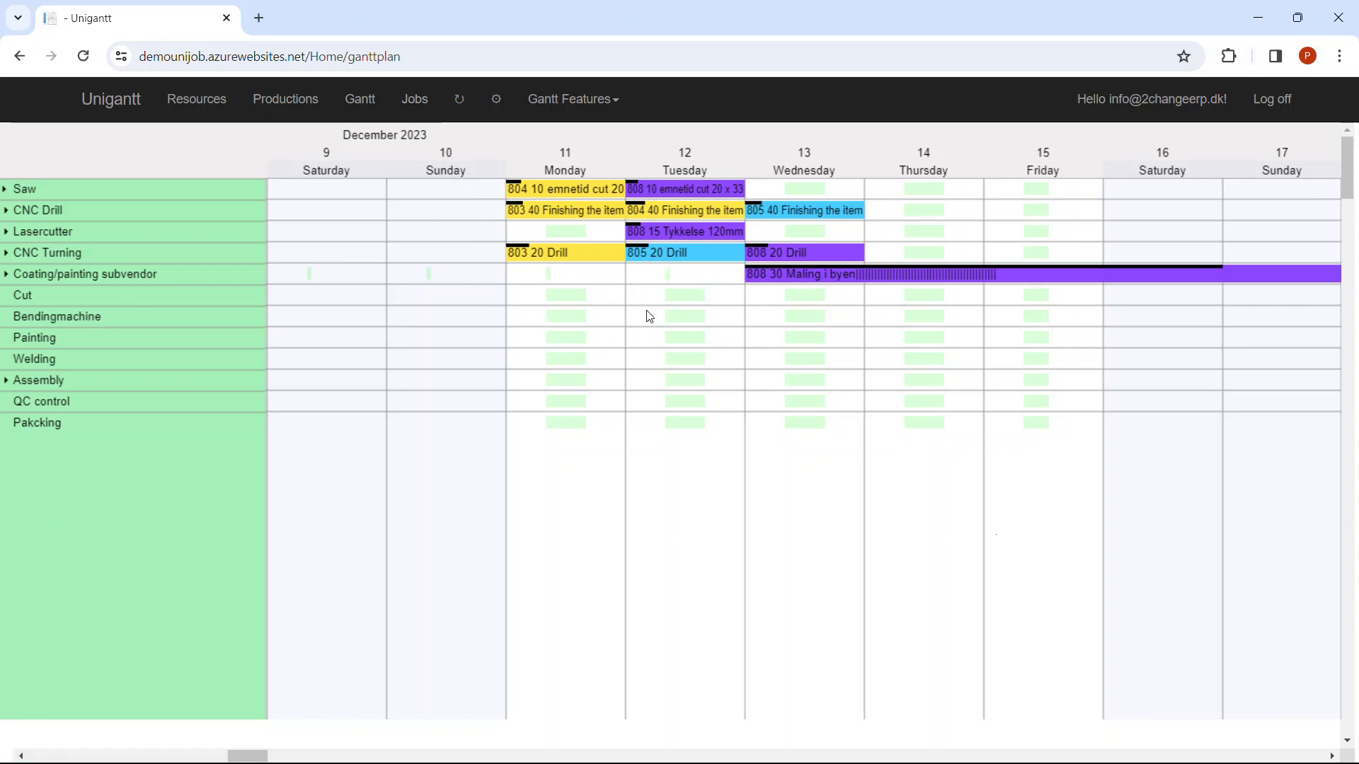
right_click(576, 213)
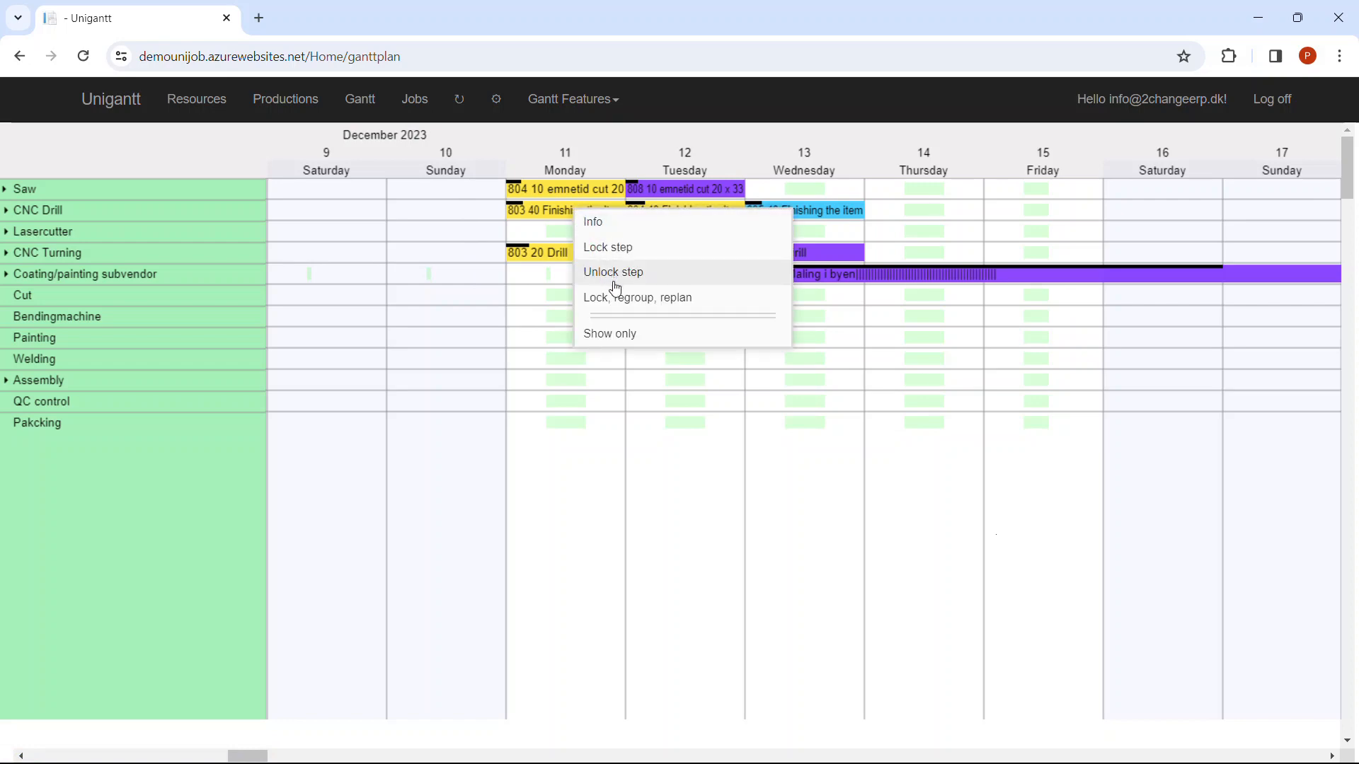
click(859, 341)
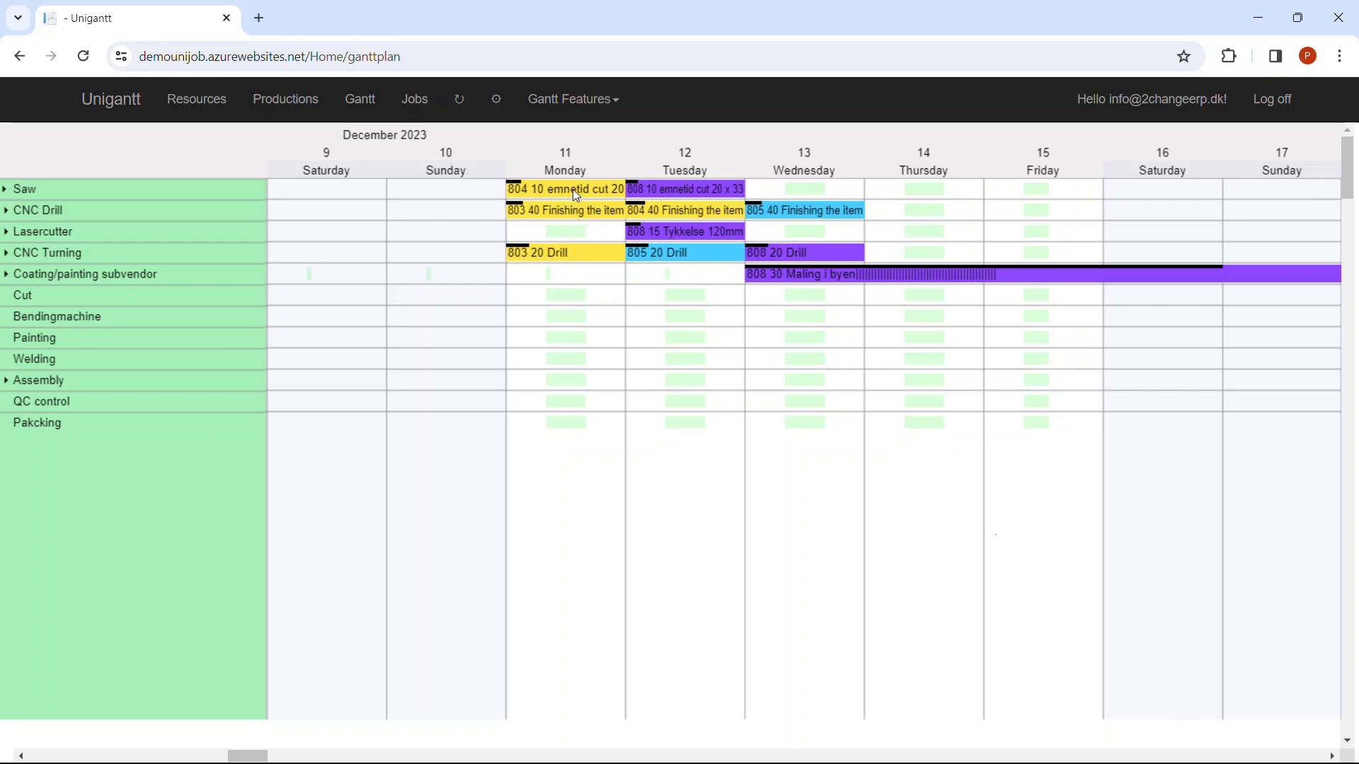
Open production 808 from the Productions overview to review its production lines, and return to the overview
click(306, 104)
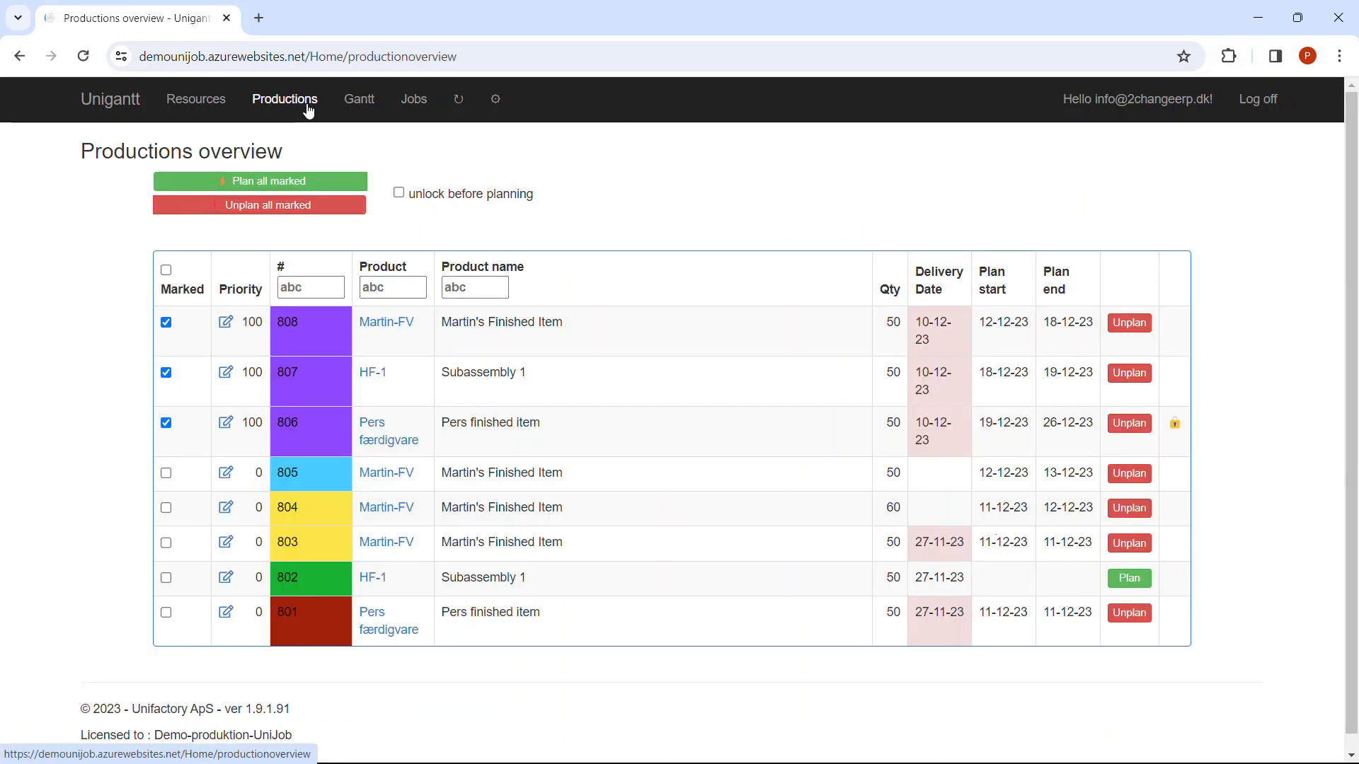
click(288, 327)
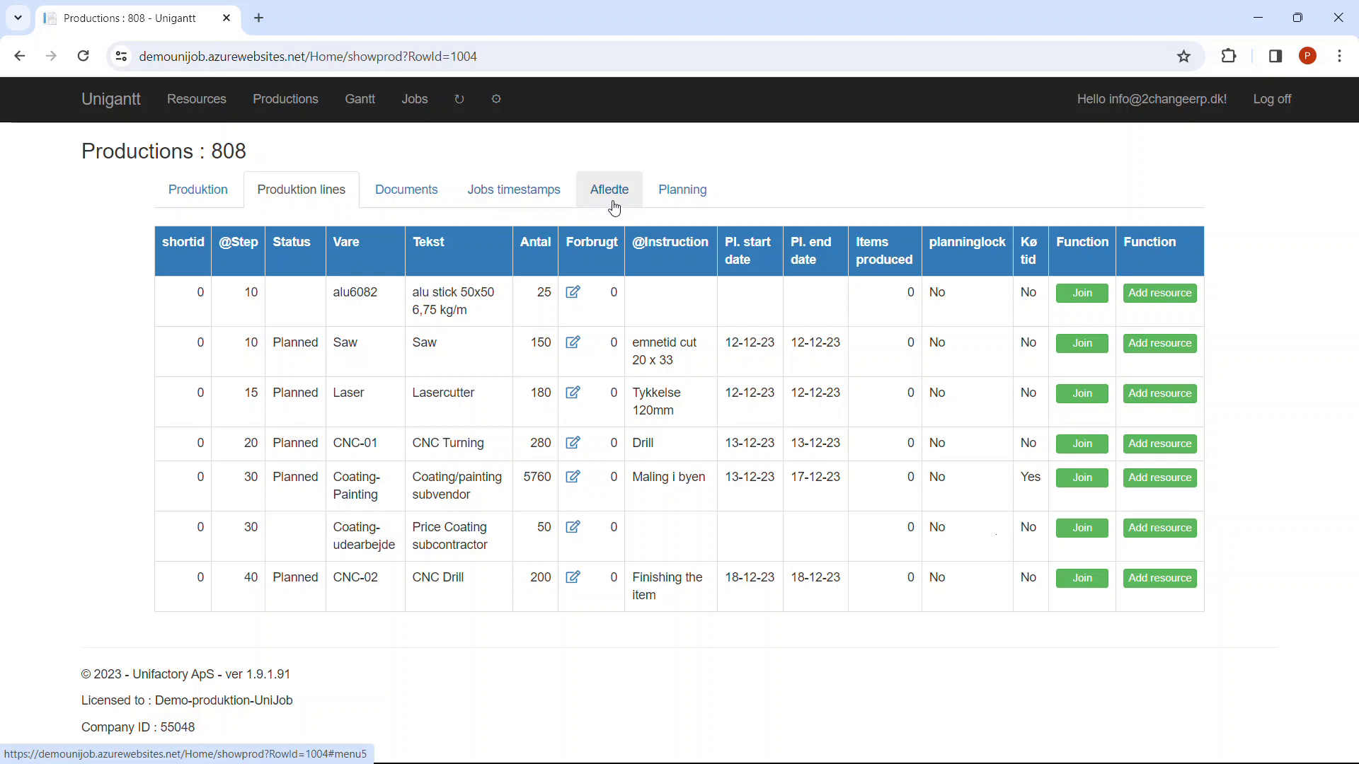
click(288, 115)
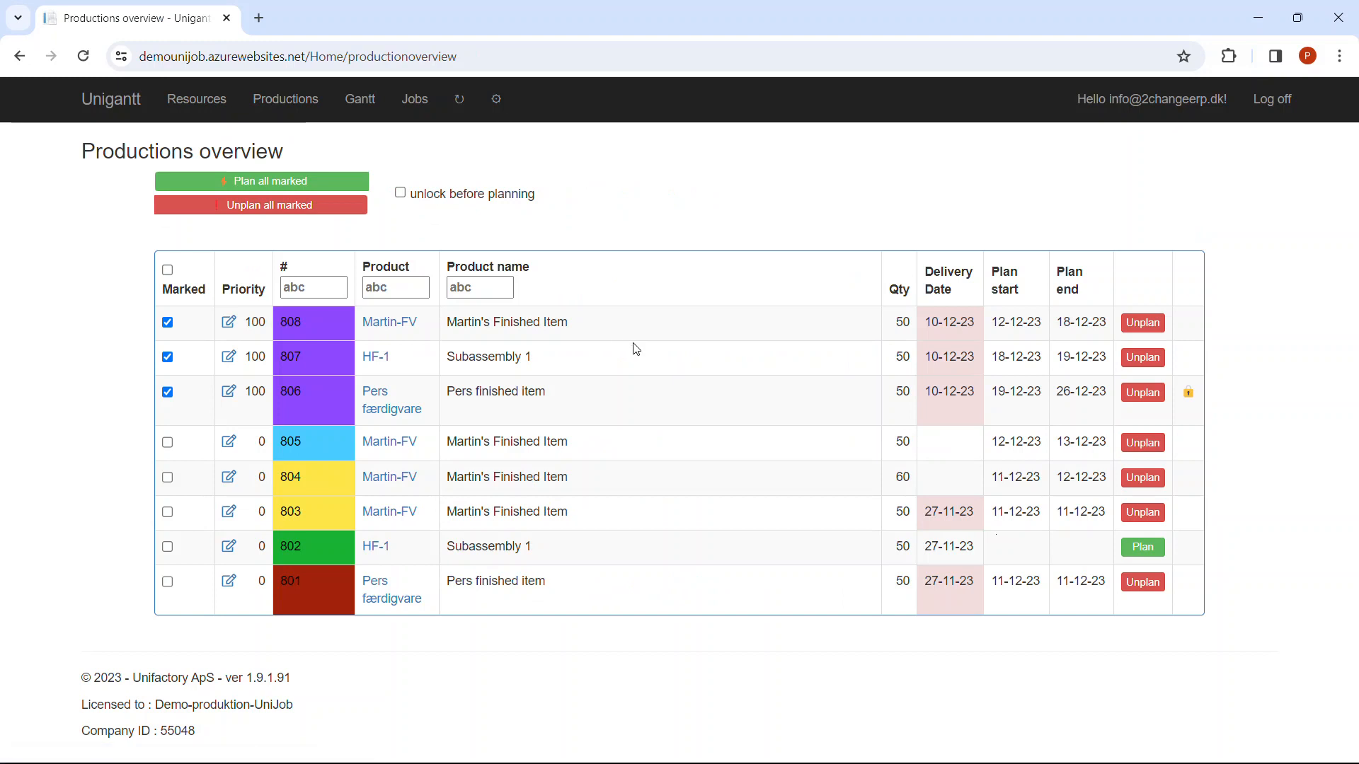